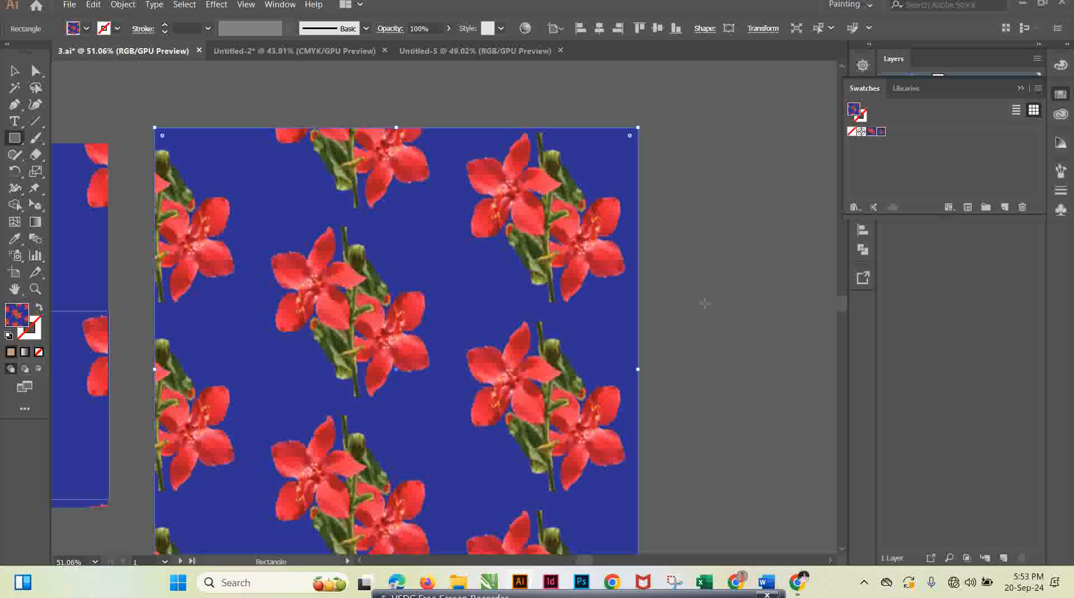
Step: Examine the shapes and colours of the finished geometric pattern in the Untitled-2 document
{"action": "left_click", "coordinate": [274, 55]}
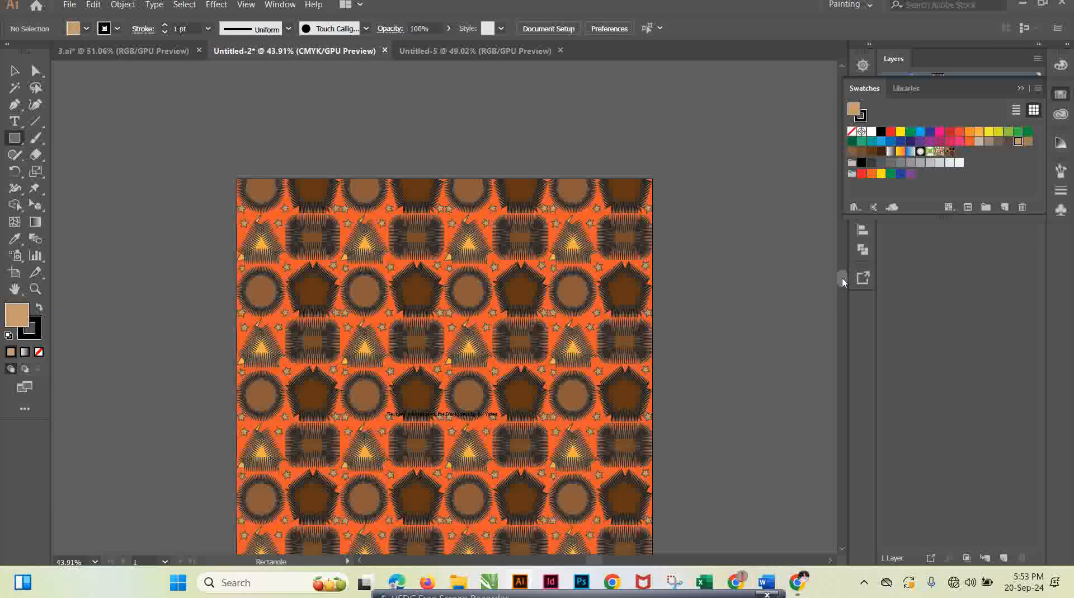
{"action": "left_click_drag", "start_coordinate": [843, 278], "coordinate": [844, 281]}
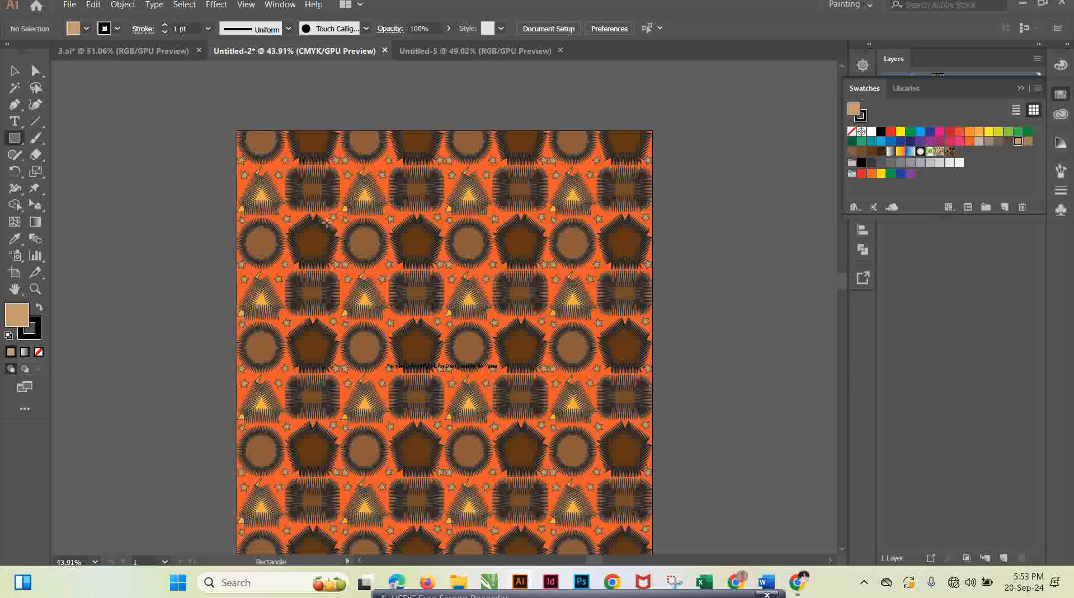
{"action": "left_click", "coordinate": [147, 51]}
{"action": "left_click", "coordinate": [258, 53]}
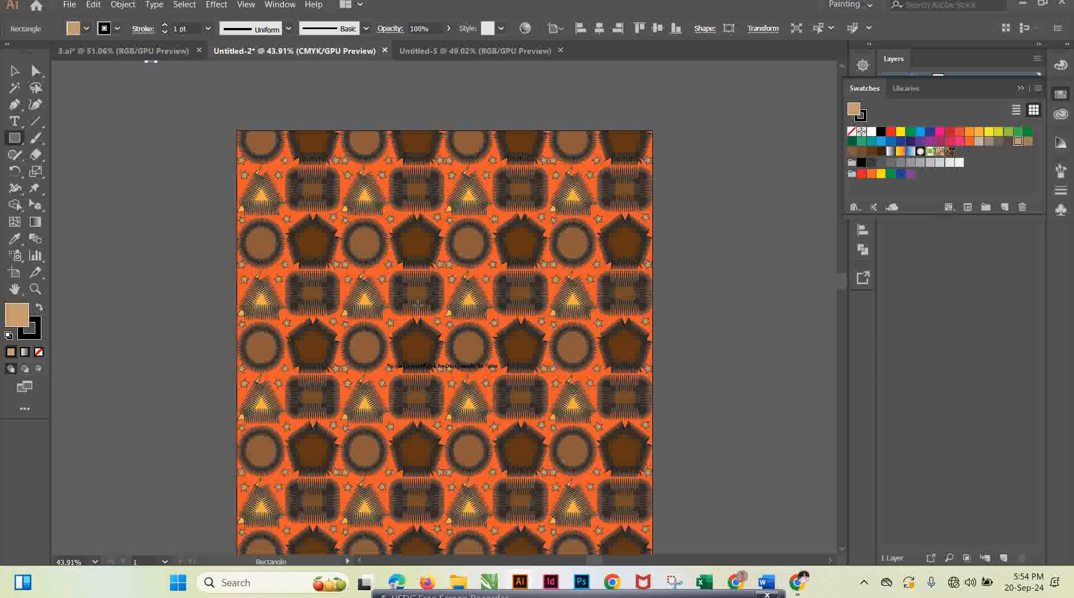
Step: In the blank Untitled-5 document, draw a three-sided polygon near the artboard's upper-left corner with the Polygon tool
{"action": "left_click", "coordinate": [488, 51]}
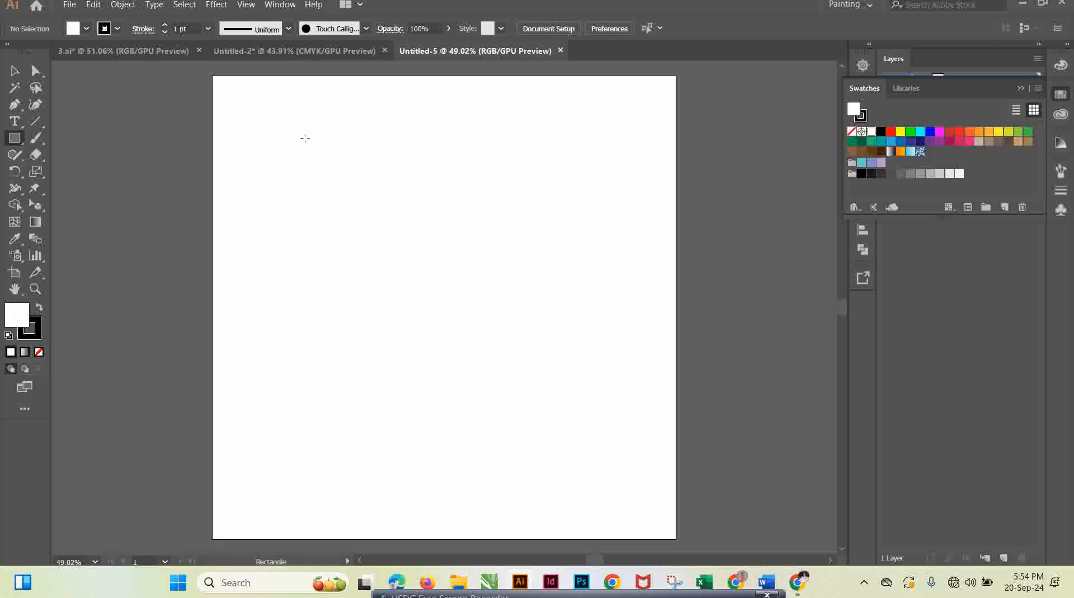
{"action": "left_click", "coordinate": [20, 141]}
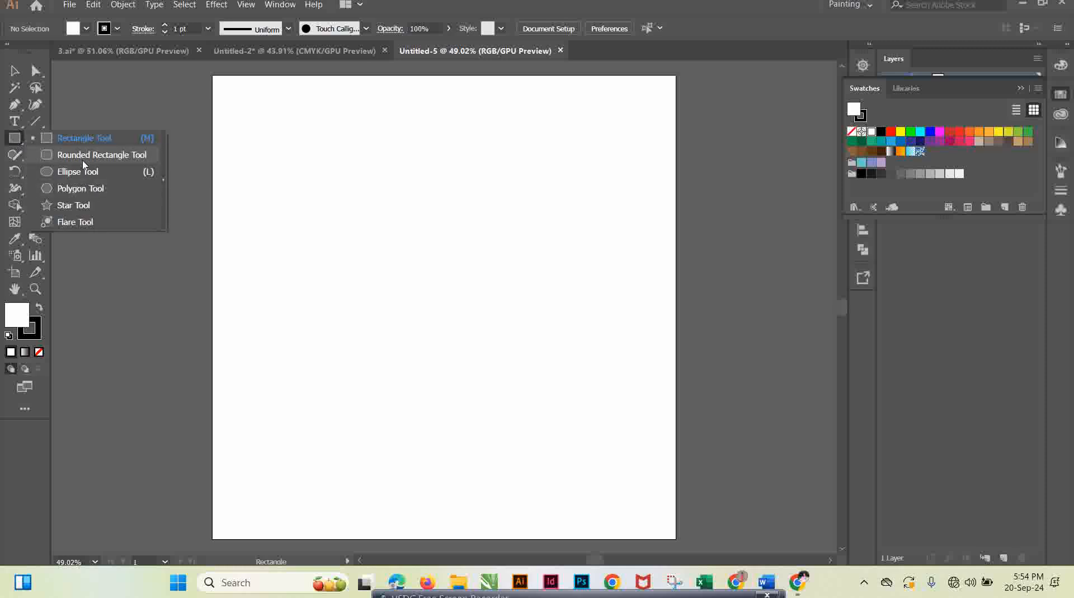
{"action": "left_click", "coordinate": [85, 190]}
{"action": "left_click_drag", "start_coordinate": [311, 130], "coordinate": [366, 168]}
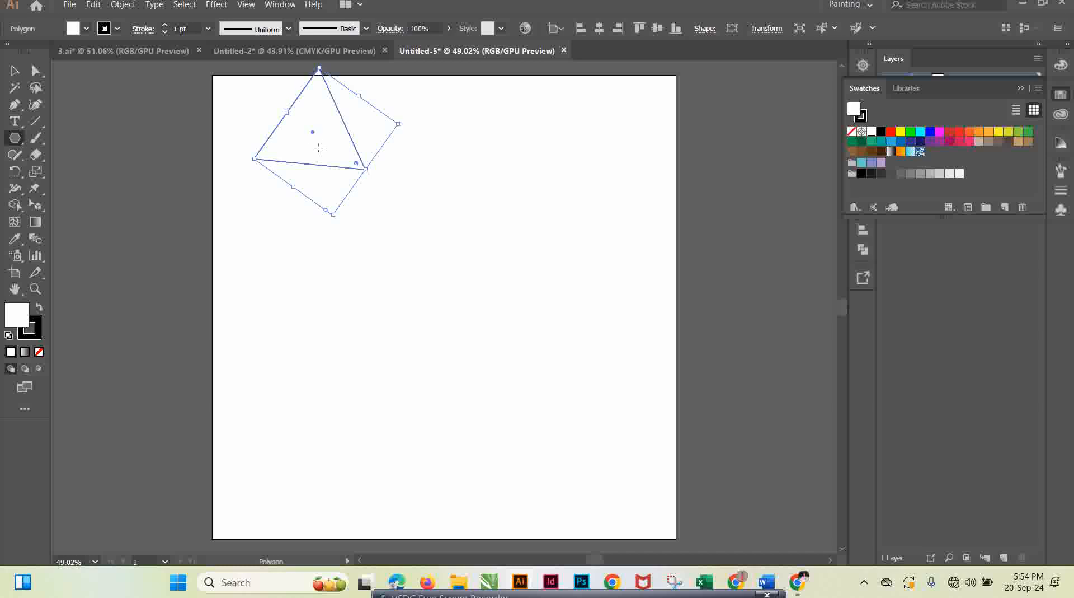
Step: Move the triangle fully onto the artboard and rotate it upright so its base is horizontal
{"action": "left_click", "coordinate": [14, 71]}
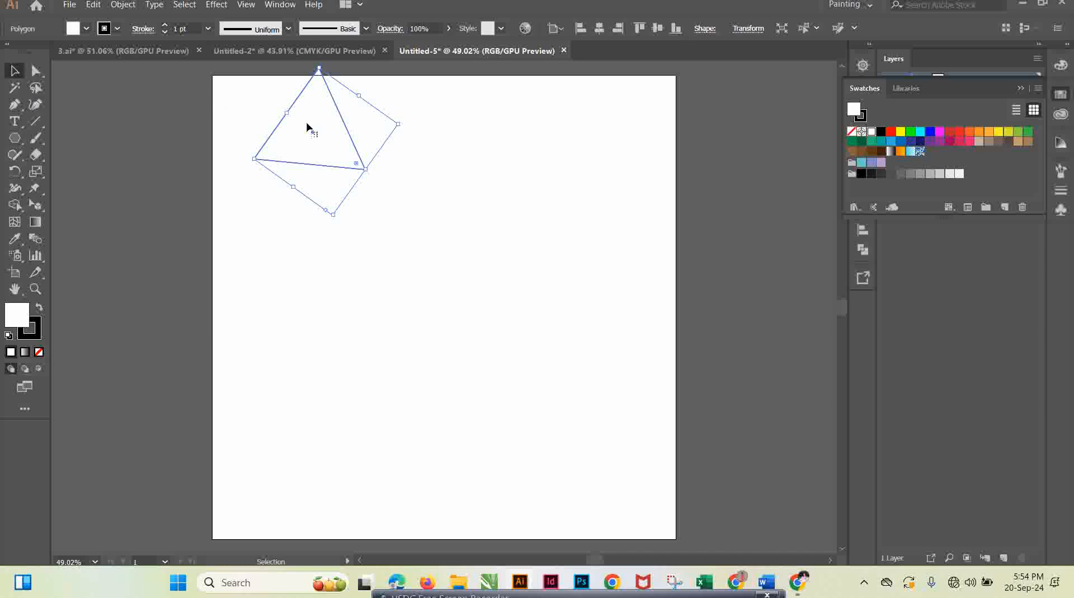
{"action": "left_click_drag", "start_coordinate": [311, 134], "coordinate": [333, 181]}
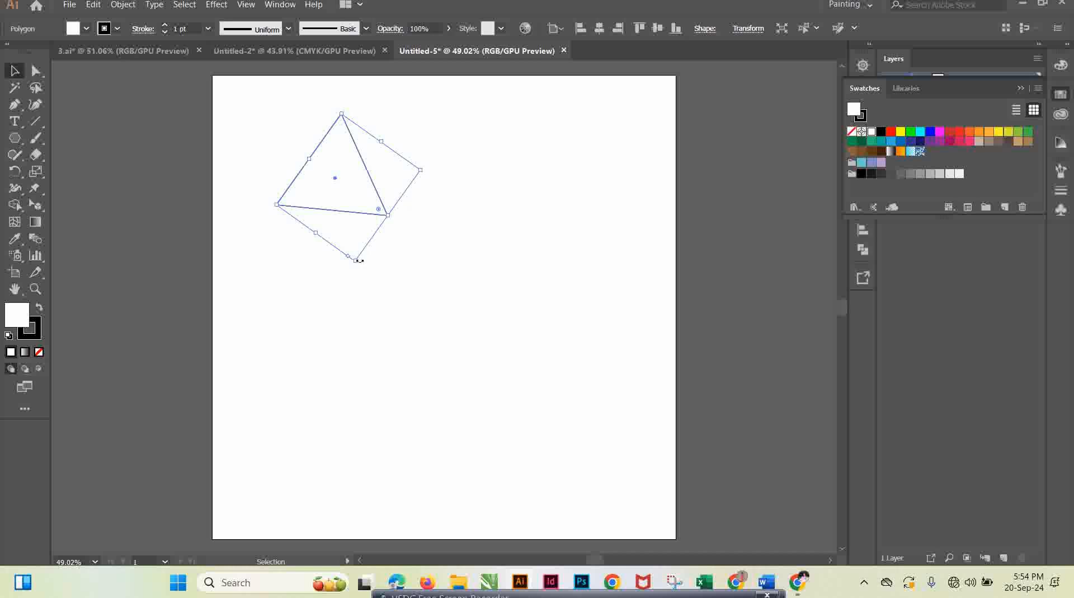
{"action": "left_click_drag", "start_coordinate": [355, 267], "coordinate": [393, 112]}
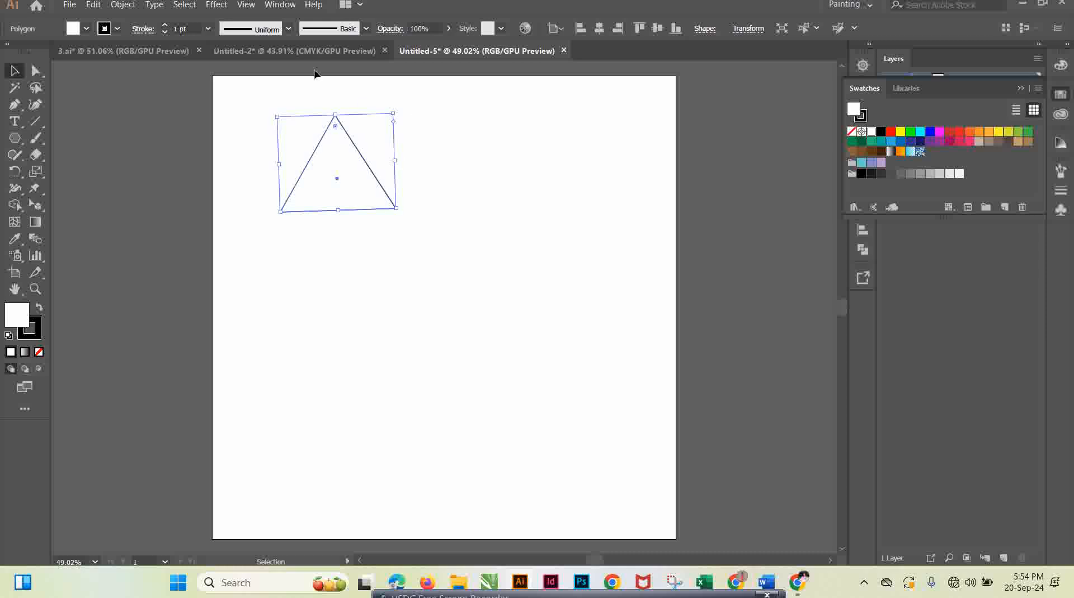
{"action": "left_click", "coordinate": [292, 56]}
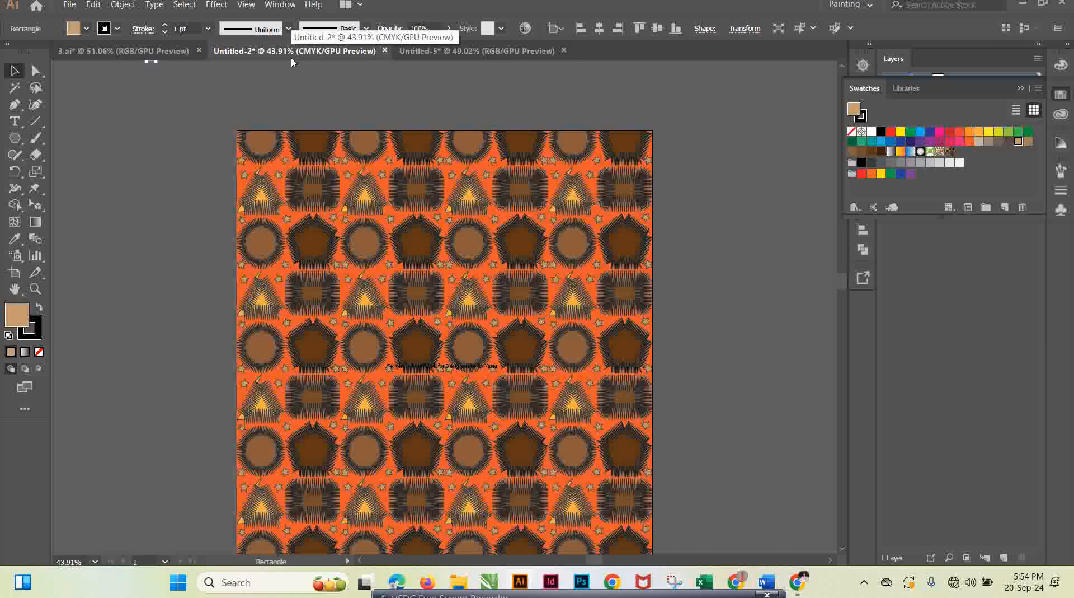
{"action": "left_click", "coordinate": [445, 54]}
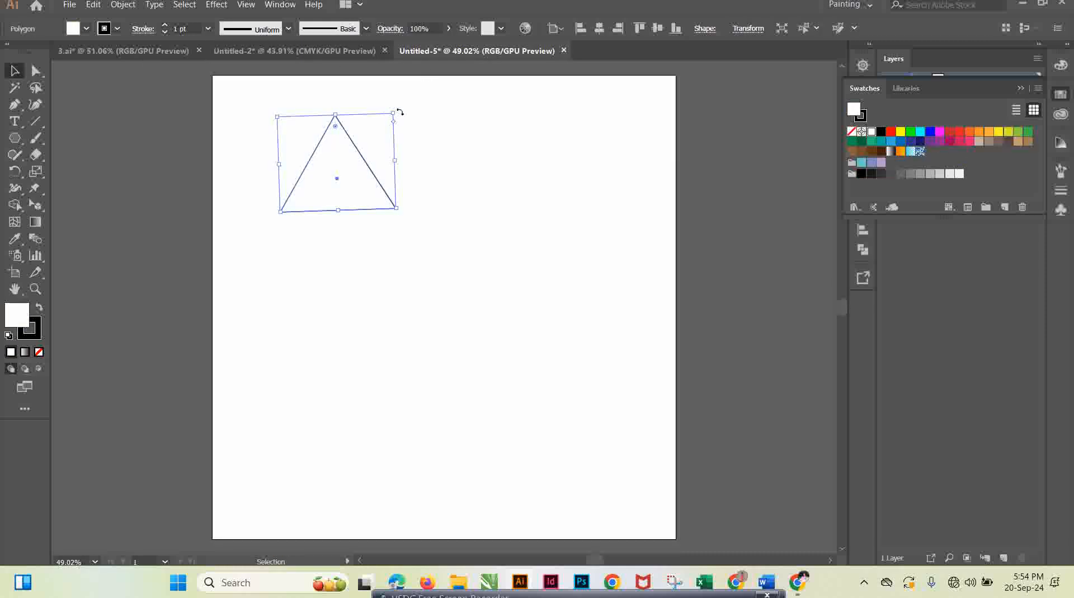
{"action": "left_click_drag", "start_coordinate": [399, 107], "coordinate": [401, 108]}
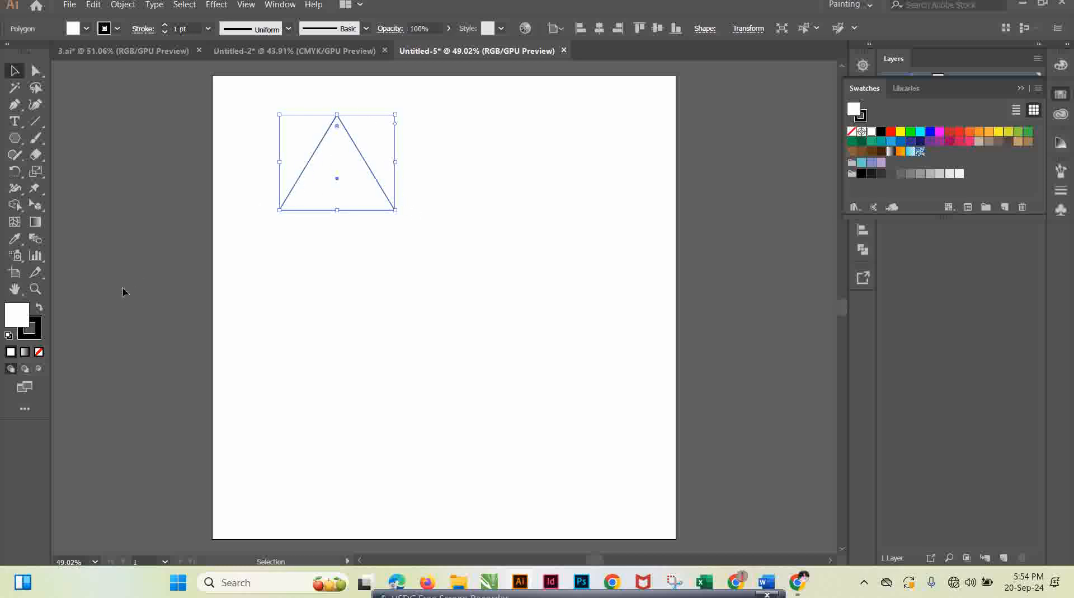
Step: Remove the triangle's stroke and fill it with light orange, checking the colour against the pattern in Untitled-2
{"action": "left_click", "coordinate": [117, 28]}
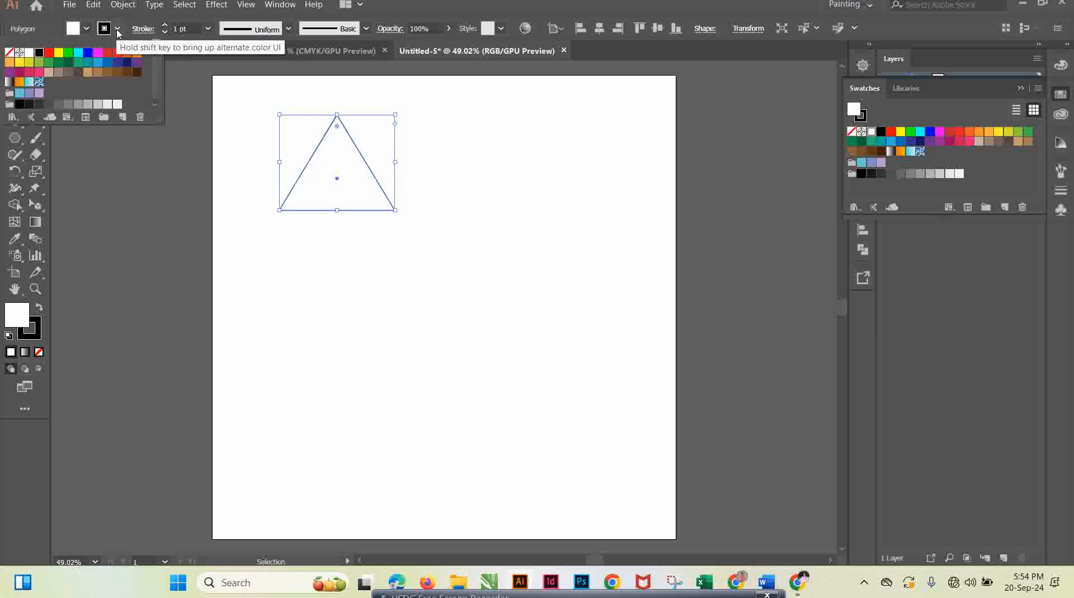
{"action": "left_click", "coordinate": [10, 53]}
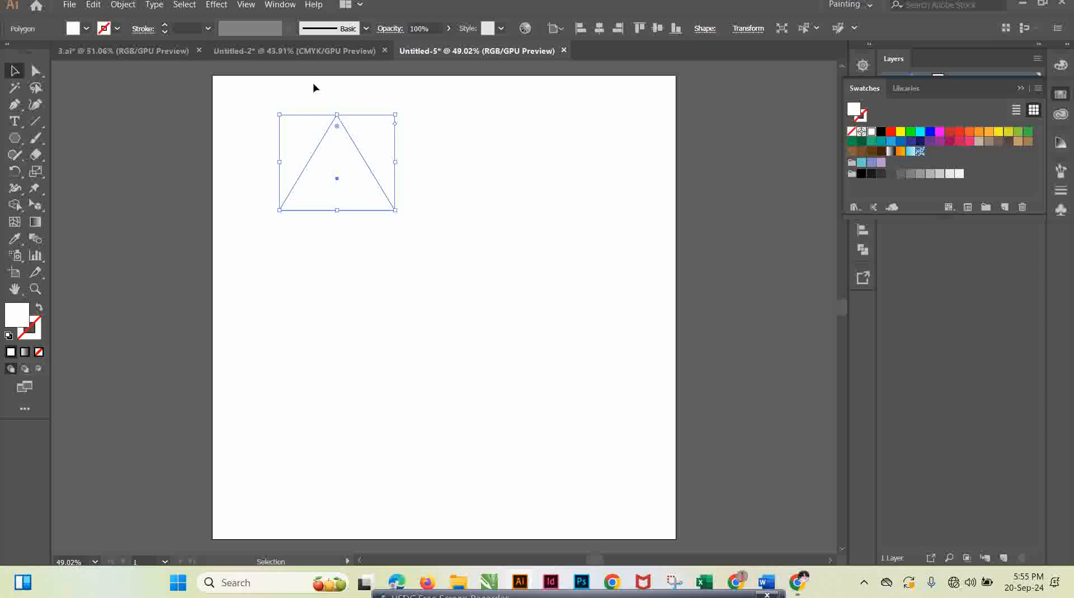
{"action": "left_click", "coordinate": [296, 55]}
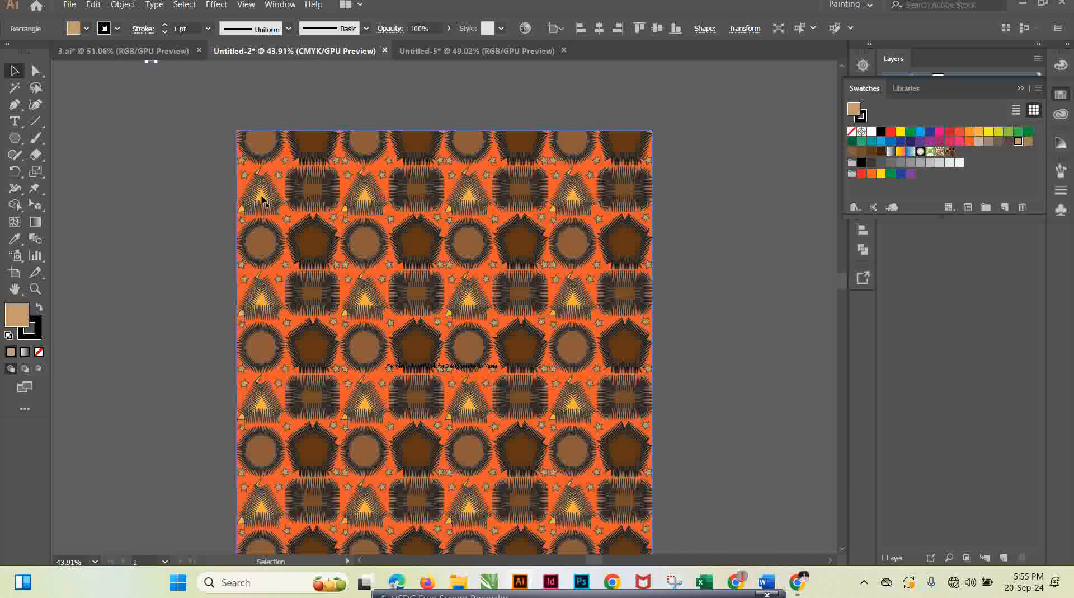
{"action": "left_click", "coordinate": [442, 53]}
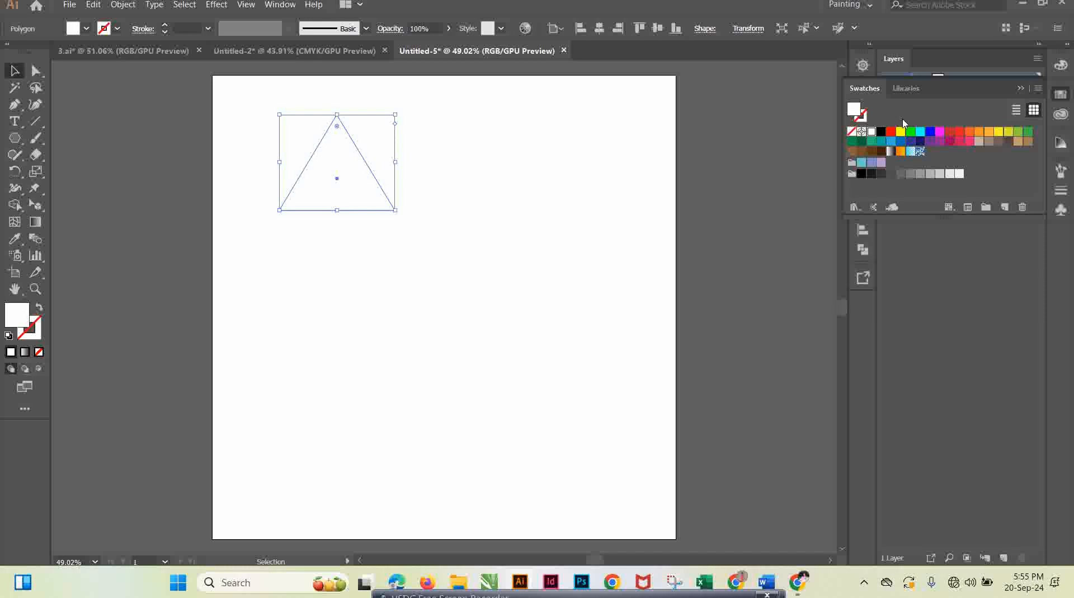
{"action": "left_click", "coordinate": [990, 132]}
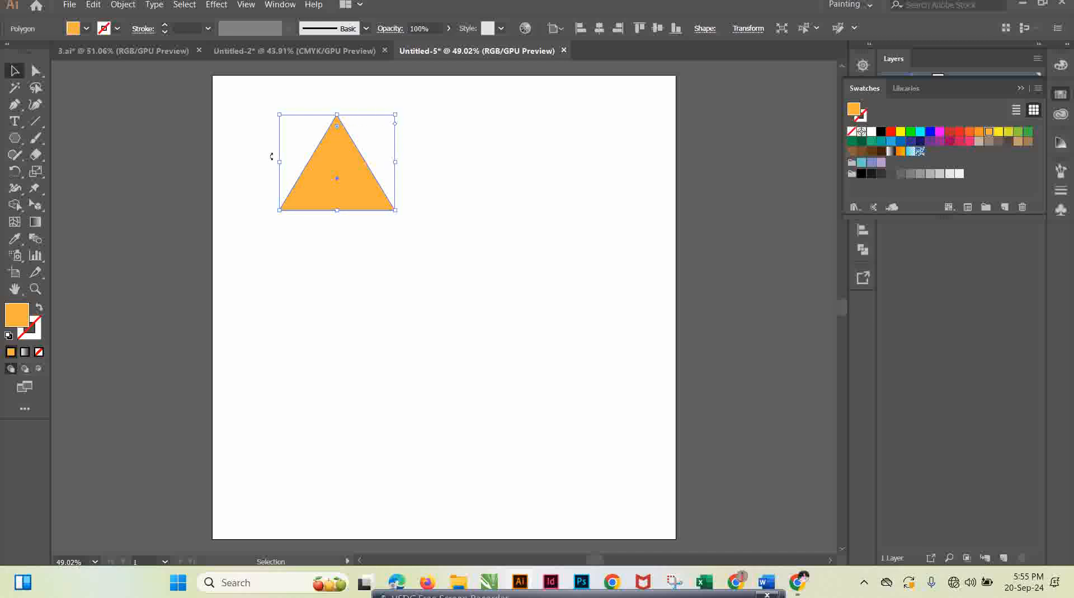
{"action": "left_click", "coordinate": [271, 50]}
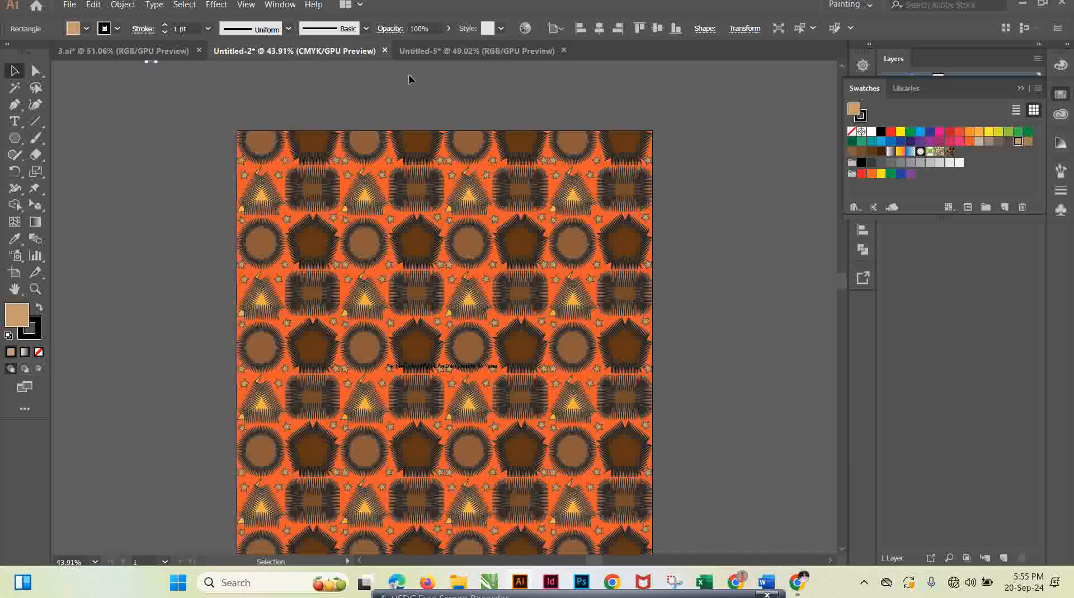
{"action": "left_click", "coordinate": [461, 55]}
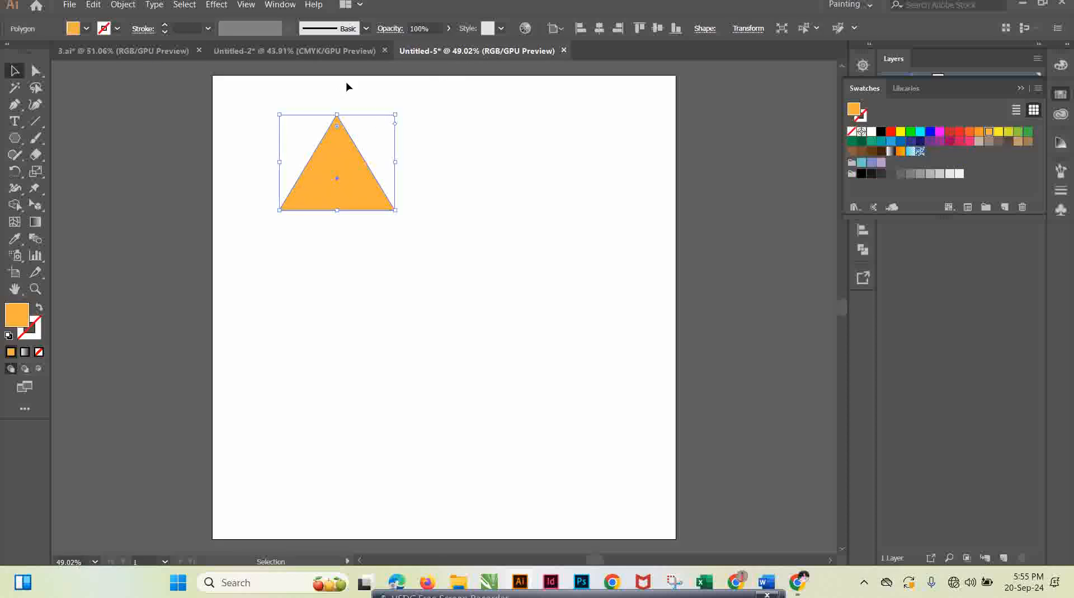
Step: Apply a Zig Zag effect to the triangle with absolute size 0.39 in, 48 ridges per segment and corner points
{"action": "left_click", "coordinate": [216, 6]}
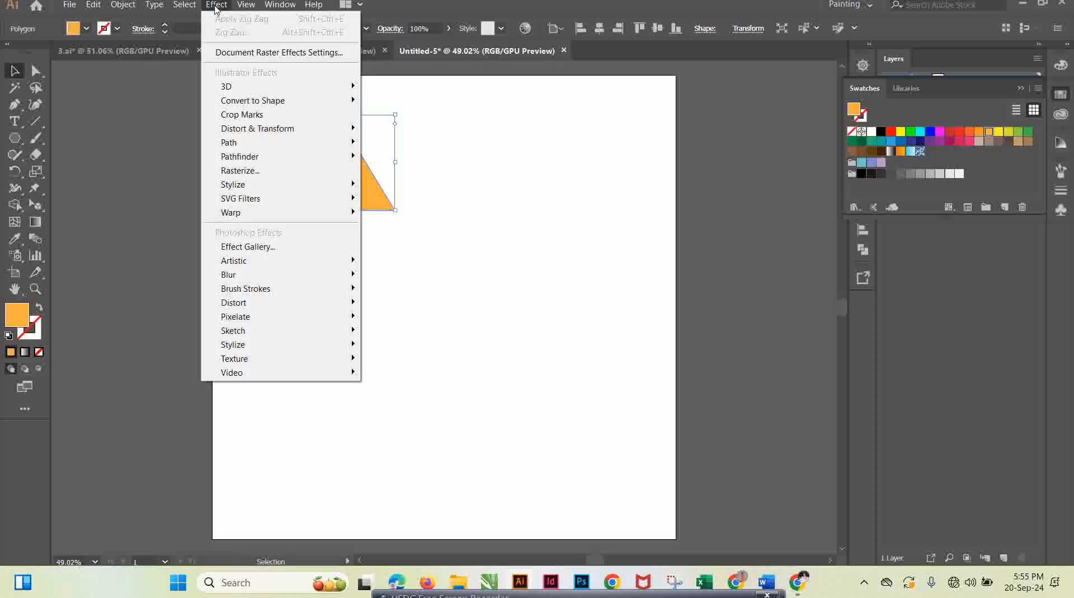
{"action": "mouse_move", "coordinate": [309, 128]}
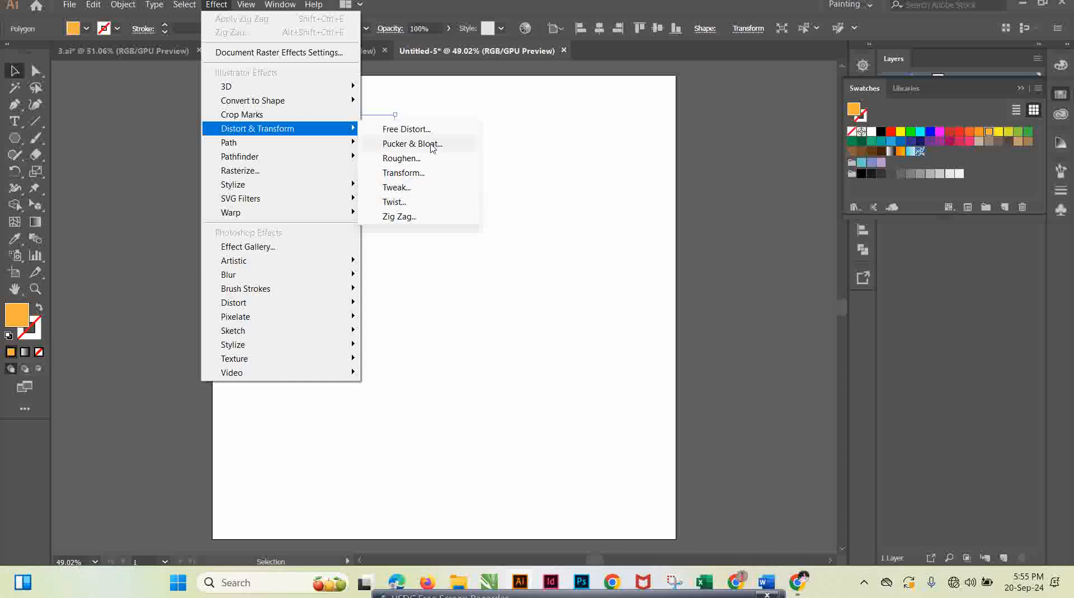
{"action": "left_click", "coordinate": [411, 218]}
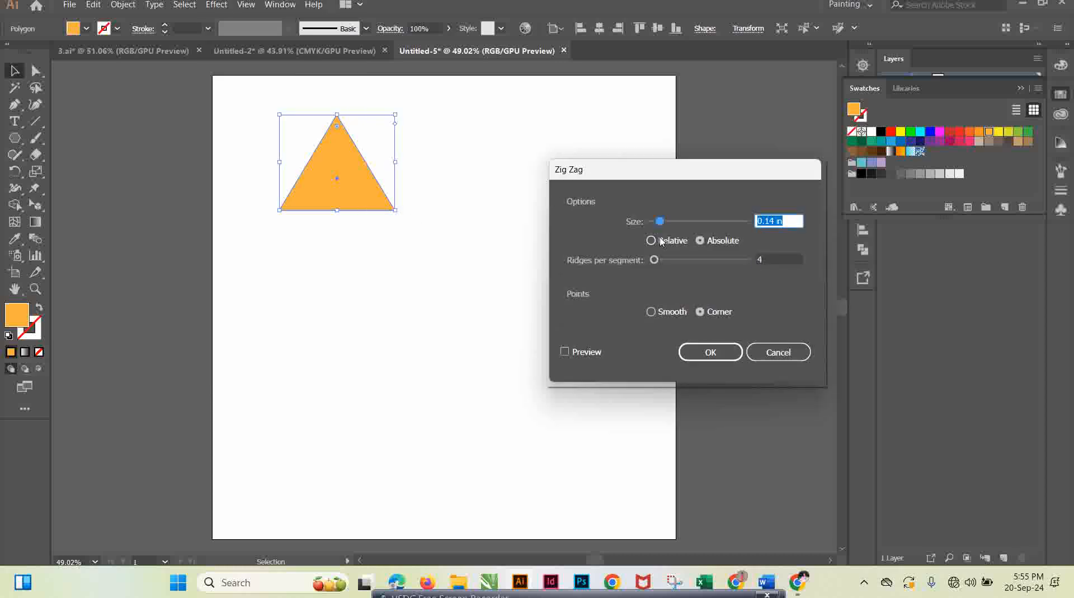
{"action": "left_click_drag", "start_coordinate": [660, 221], "coordinate": [676, 221]}
{"action": "left_click", "coordinate": [564, 352]}
{"action": "mouse_move", "coordinate": [676, 221]}
{"action": "left_mouse_down"}
{"action": "mouse_move", "coordinate": [690, 224]}
{"action": "mouse_move", "coordinate": [666, 224]}
{"action": "left_mouse_up"}
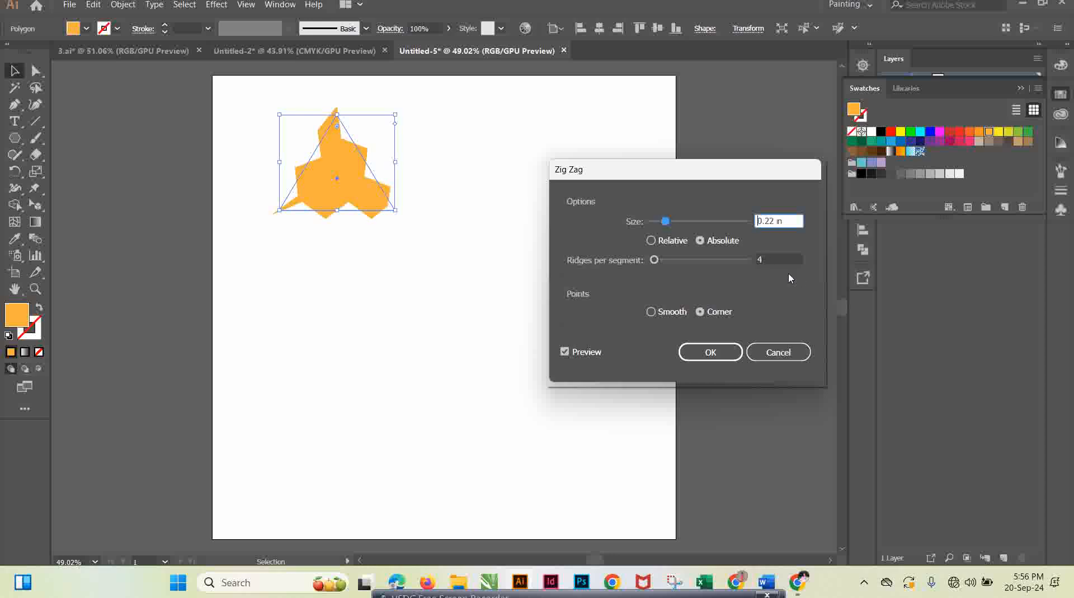
{"action": "left_click_drag", "start_coordinate": [654, 259], "coordinate": [698, 263]}
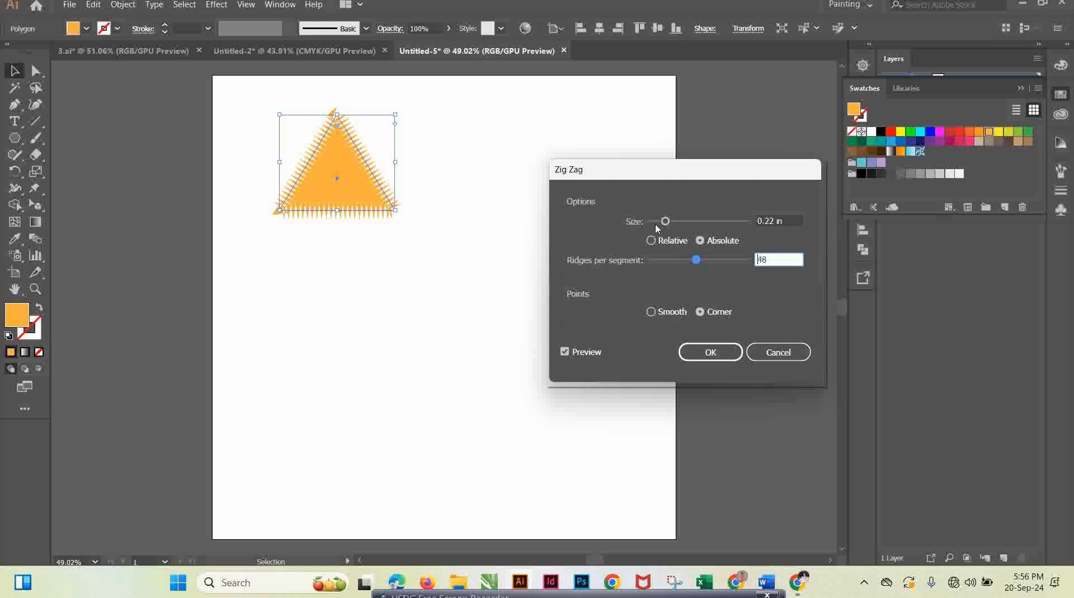
{"action": "left_click_drag", "start_coordinate": [666, 221], "coordinate": [677, 221]}
{"action": "left_click", "coordinate": [250, 54]}
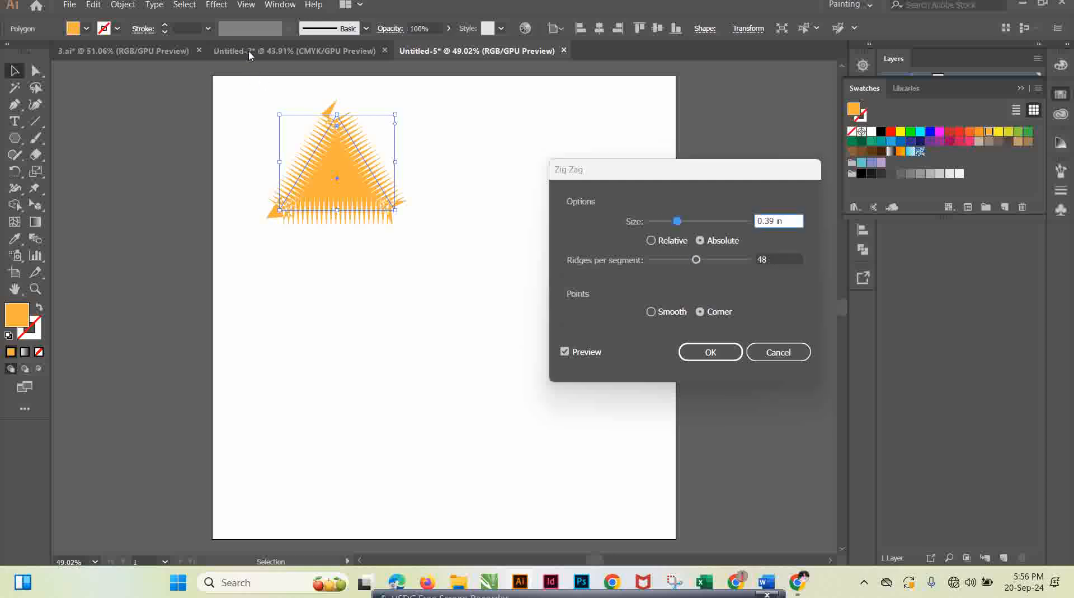
{"action": "key", "text": "Return"}
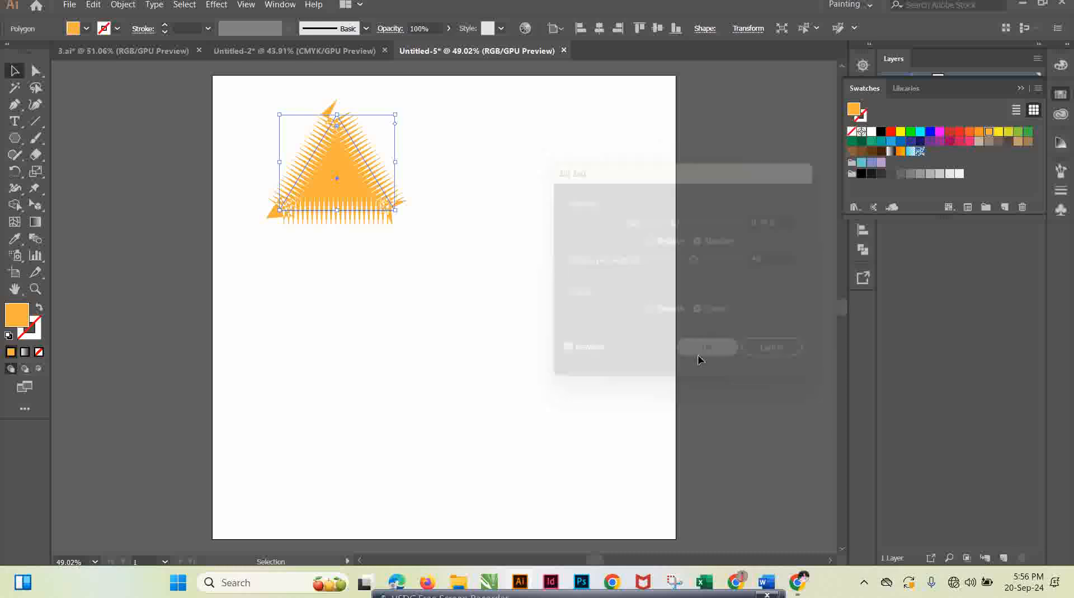
Step: Try a tan fill on the zigzag triangle, set it back to light orange and compare it with the Untitled-2 pattern
{"action": "left_click", "coordinate": [319, 51]}
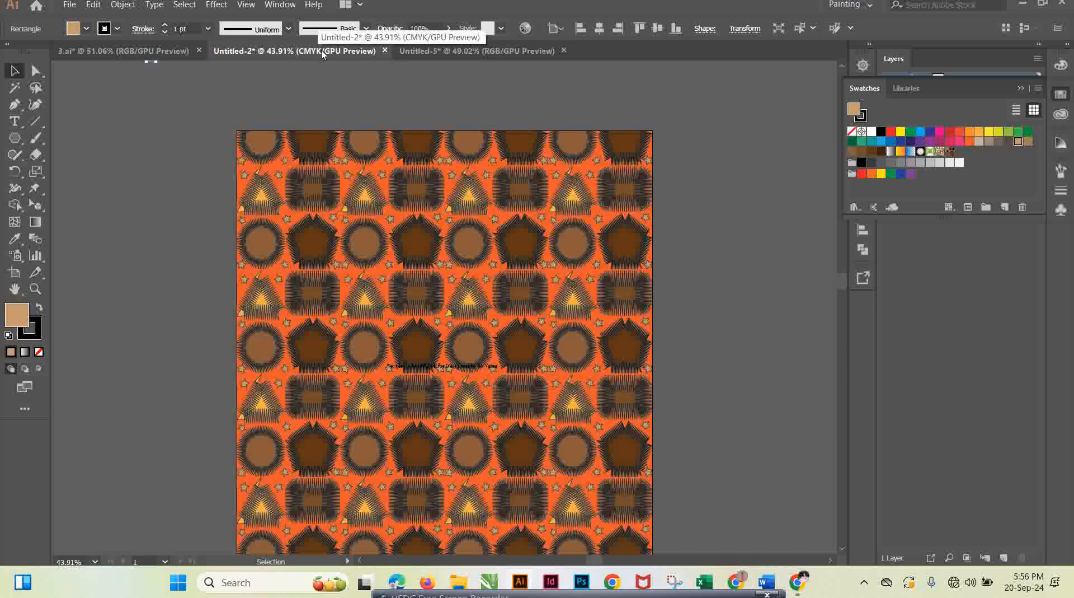
{"action": "left_click", "coordinate": [440, 53]}
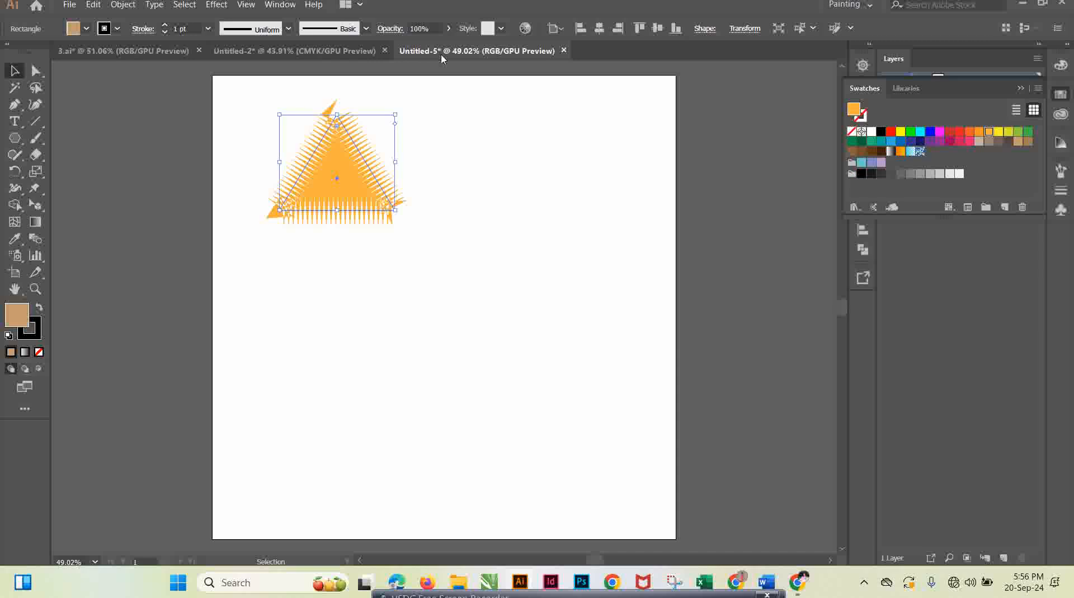
{"action": "left_click", "coordinate": [981, 133]}
{"action": "left_click", "coordinate": [1018, 142]}
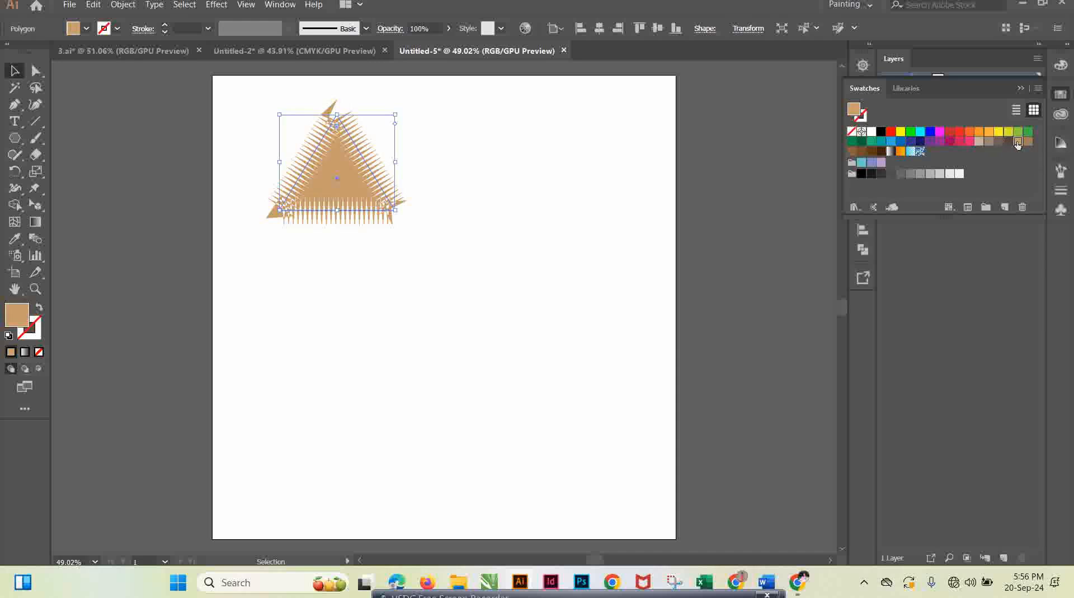
{"action": "left_click", "coordinate": [989, 132]}
{"action": "left_click", "coordinate": [311, 53]}
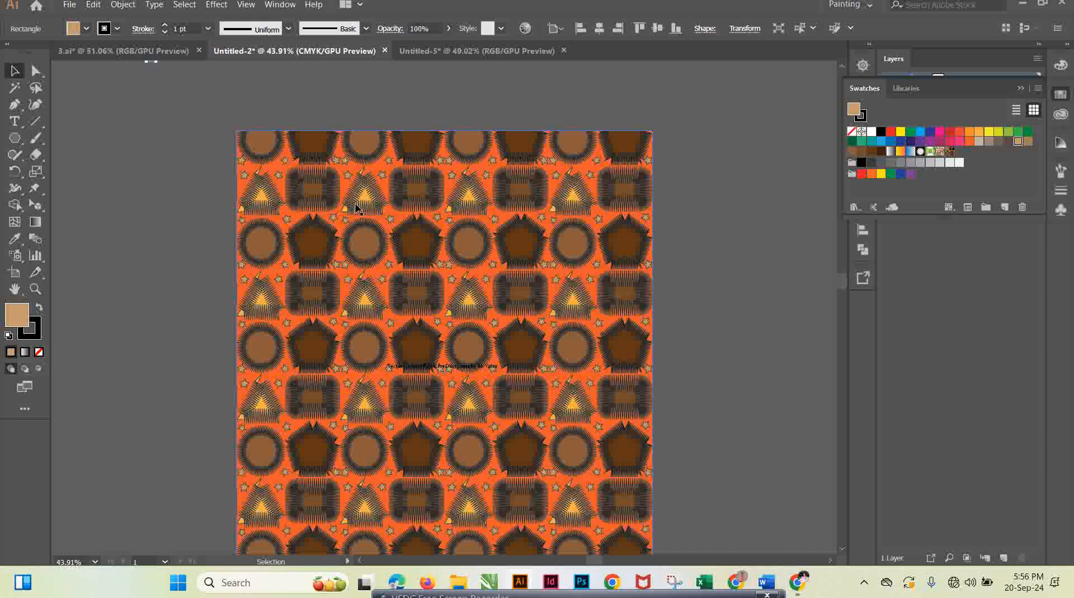
{"action": "left_click", "coordinate": [470, 51]}
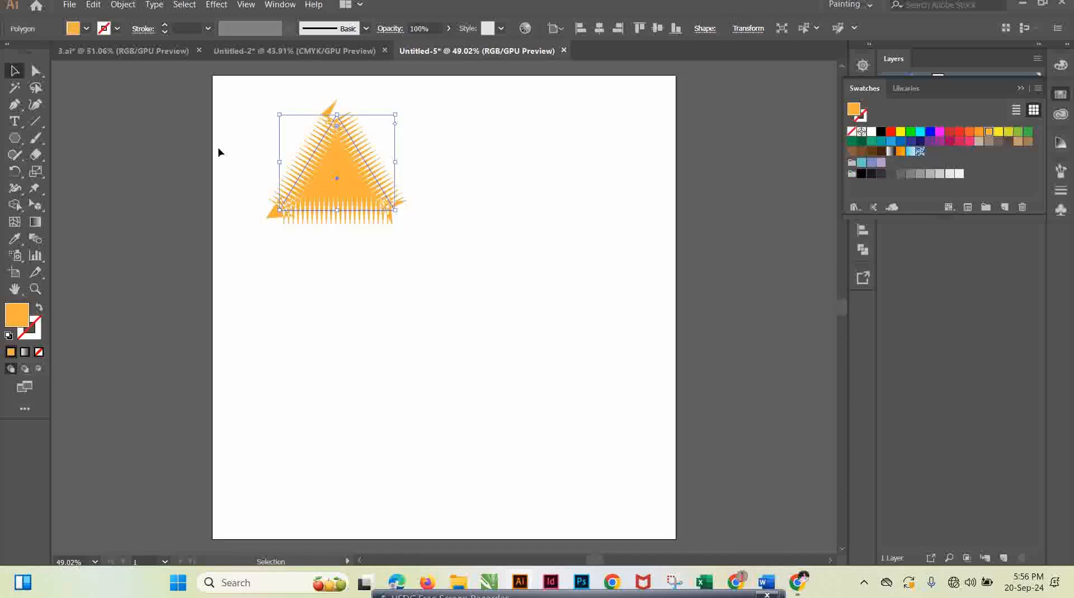
Step: Draw an orange rectangle beside the triangle, apply the same Zig Zag effect to it and check the Untitled-2 pattern
{"action": "left_click", "coordinate": [22, 147]}
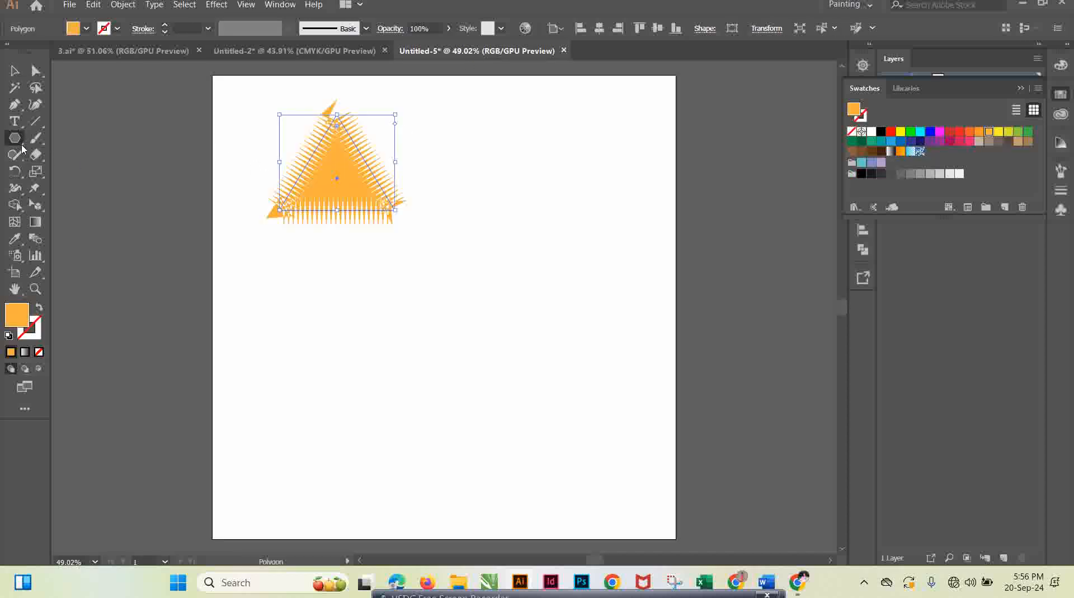
{"action": "left_click", "coordinate": [89, 141]}
{"action": "left_click_drag", "start_coordinate": [424, 116], "coordinate": [537, 215]}
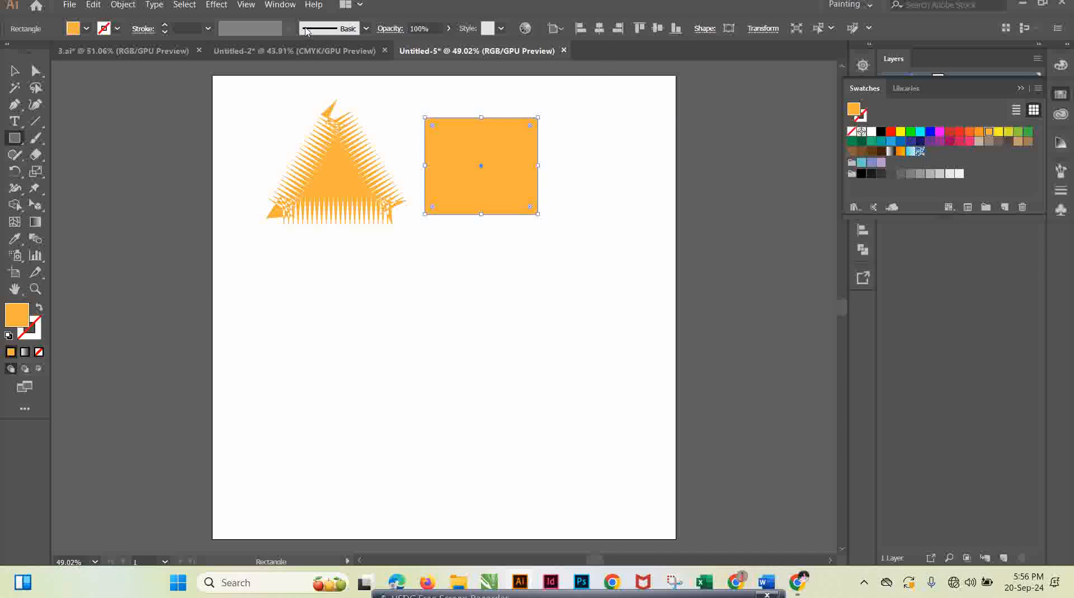
{"action": "left_click", "coordinate": [218, 5]}
{"action": "left_click", "coordinate": [235, 18]}
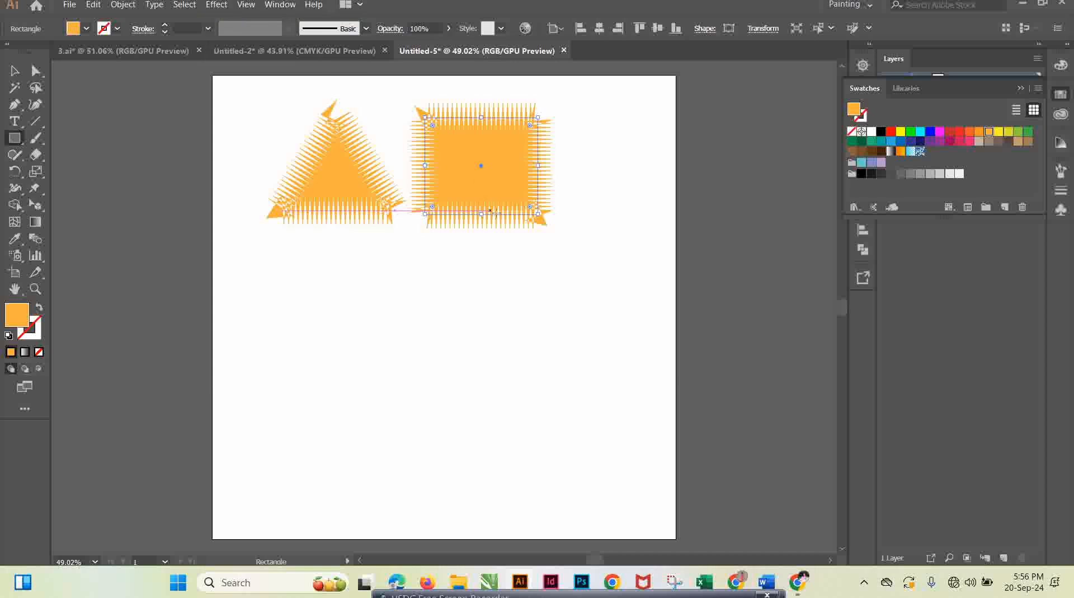
{"action": "left_click", "coordinate": [304, 55]}
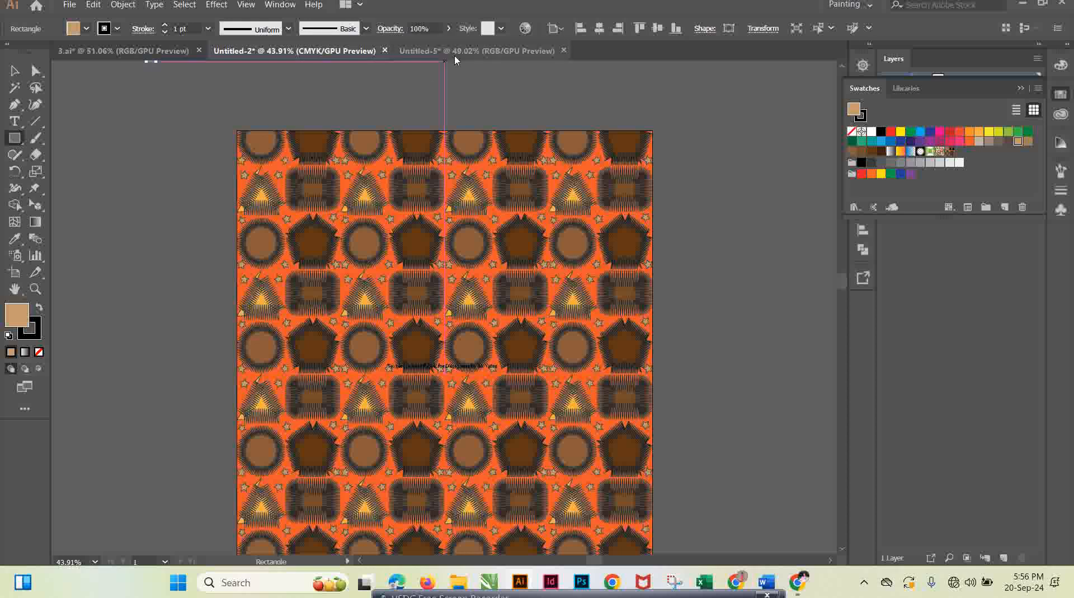
Step: Try a light brown fill on the zigzag rectangle, compare it with the Untitled-2 pattern, fill it dark brown and nudge it towards the triangle
{"action": "left_click", "coordinate": [461, 51]}
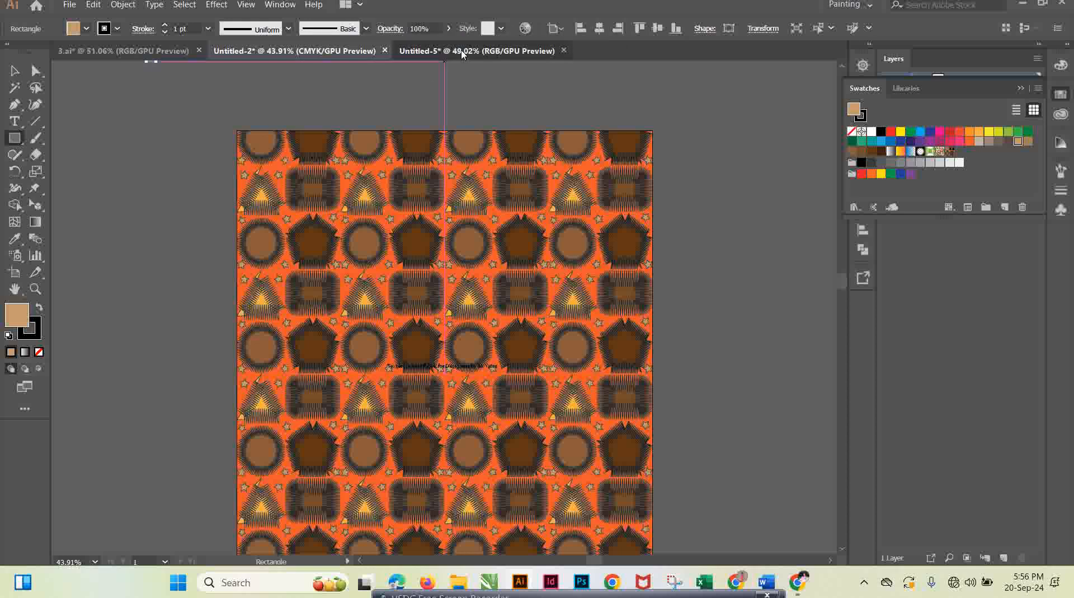
{"action": "left_click", "coordinate": [1028, 141]}
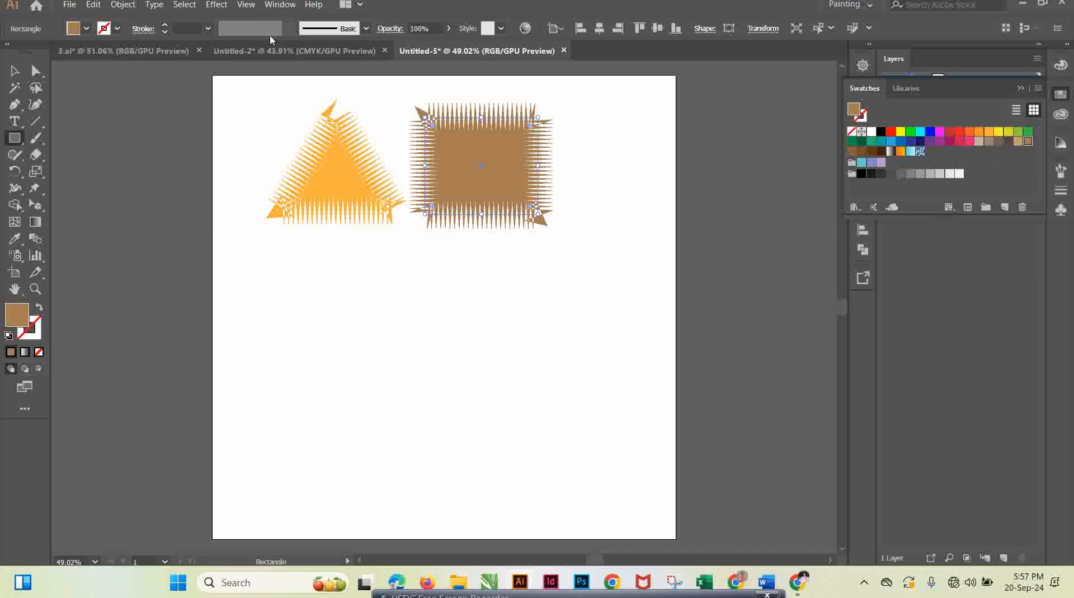
{"action": "left_click", "coordinate": [283, 51]}
{"action": "left_click", "coordinate": [429, 52]}
{"action": "left_click", "coordinate": [882, 152]}
{"action": "mouse_move", "coordinate": [480, 167]}
{"action": "left_mouse_down"}
{"action": "mouse_move", "coordinate": [494, 168]}
{"action": "mouse_move", "coordinate": [476, 169]}
{"action": "left_mouse_up"}
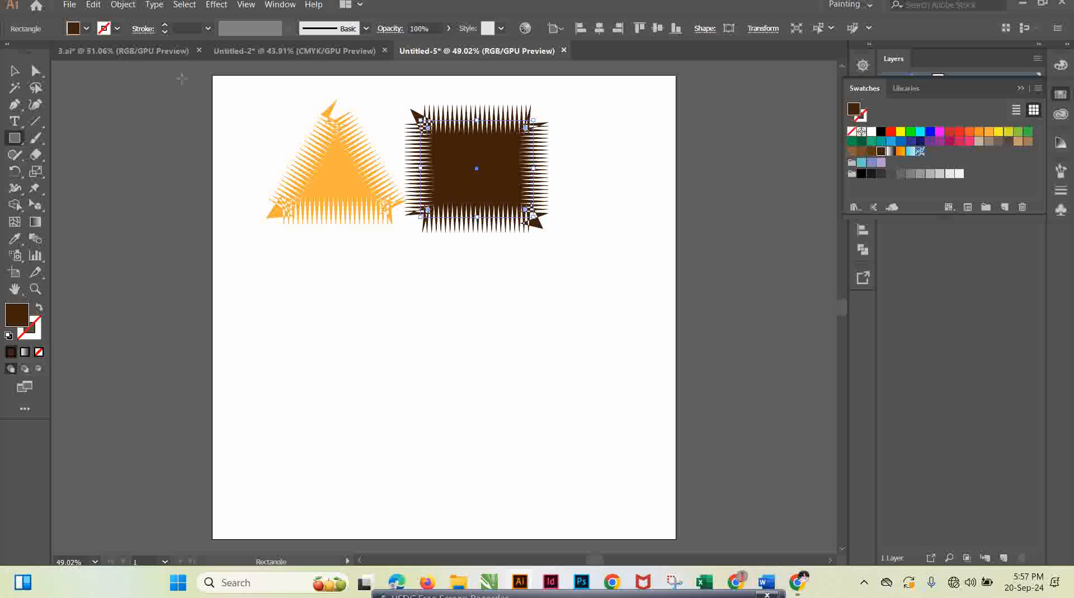
Step: Draw an ellipse below the zigzag triangle and resize it to about 3.2 in wide by 2.4 in high
{"action": "left_click_drag", "start_coordinate": [23, 146], "coordinate": [70, 171]}
{"action": "left_click_drag", "start_coordinate": [284, 264], "coordinate": [409, 334]}
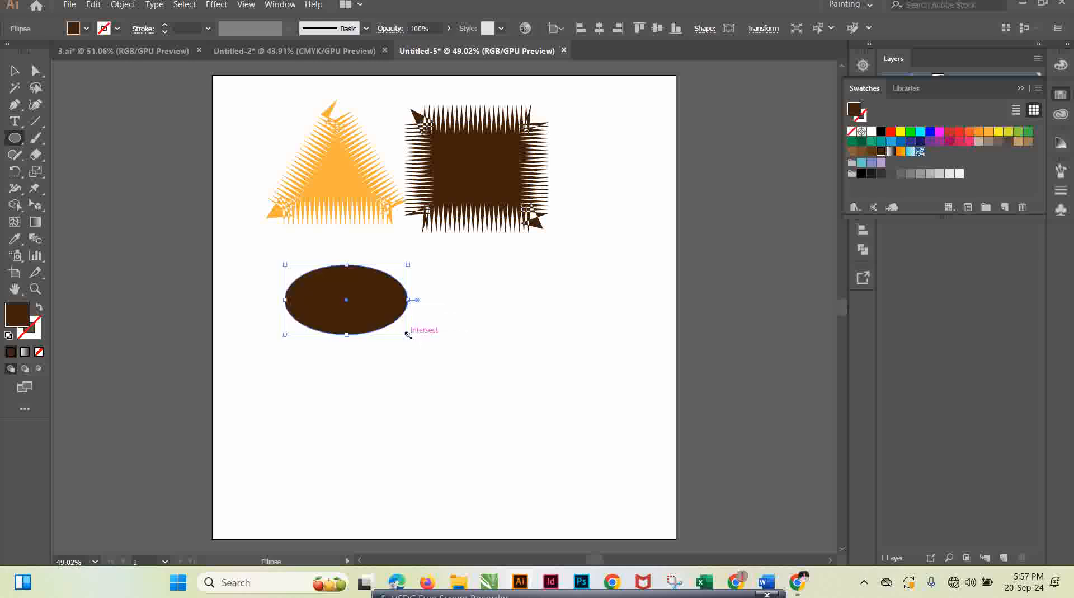
{"action": "left_click_drag", "start_coordinate": [285, 299], "coordinate": [271, 296]}
{"action": "left_click_drag", "start_coordinate": [339, 265], "coordinate": [340, 253]}
{"action": "left_click_drag", "start_coordinate": [411, 292], "coordinate": [394, 293]}
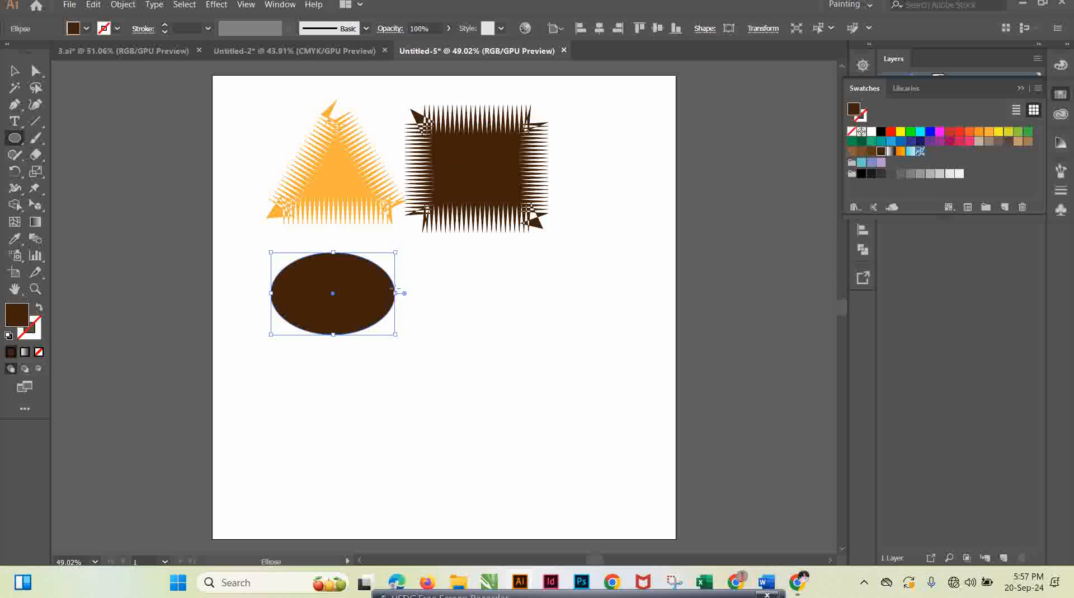
{"action": "left_click_drag", "start_coordinate": [333, 252], "coordinate": [334, 241]}
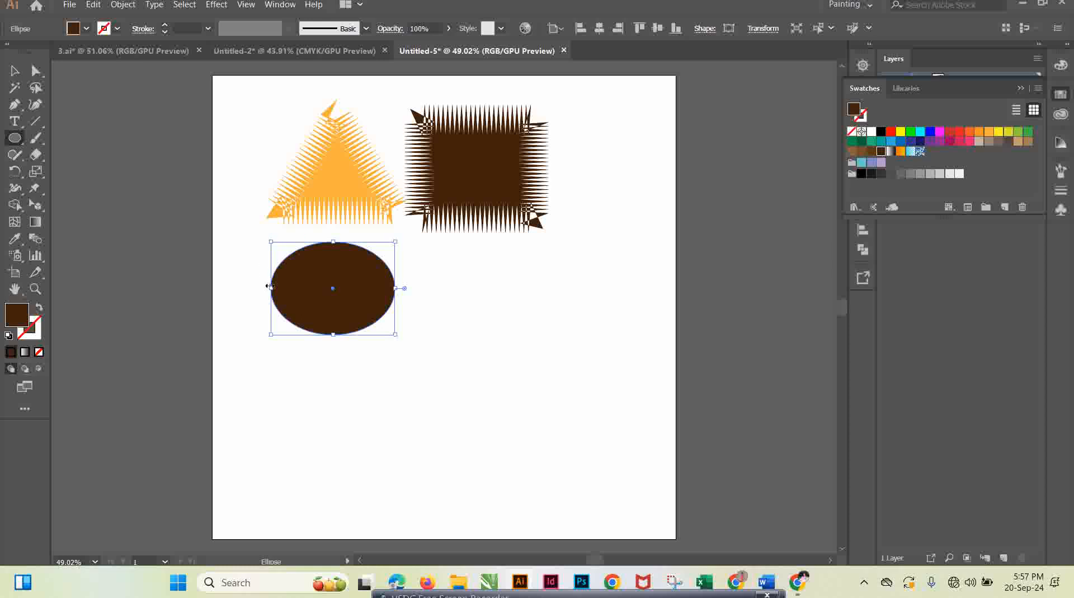
{"action": "mouse_move", "coordinate": [269, 287]}
{"action": "left_mouse_down"}
{"action": "mouse_move", "coordinate": [253, 284]}
{"action": "mouse_move", "coordinate": [270, 281]}
{"action": "left_mouse_up"}
Step: Fill the ellipse with medium brown after trying a darker brown, and check the colours in the Untitled-2 pattern
{"action": "left_click", "coordinate": [872, 151]}
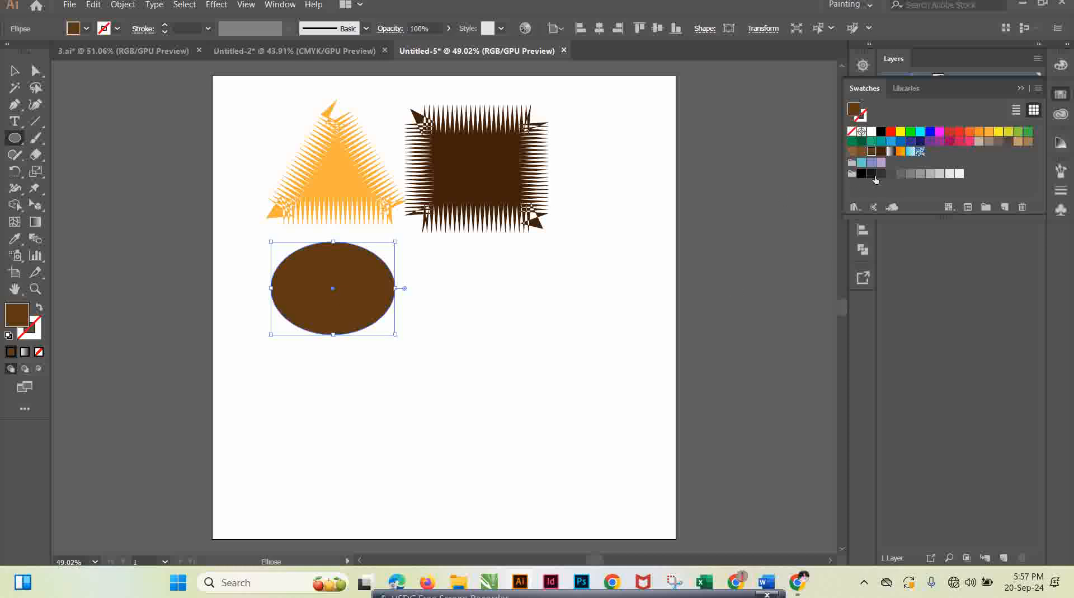
{"action": "left_click", "coordinate": [861, 152]}
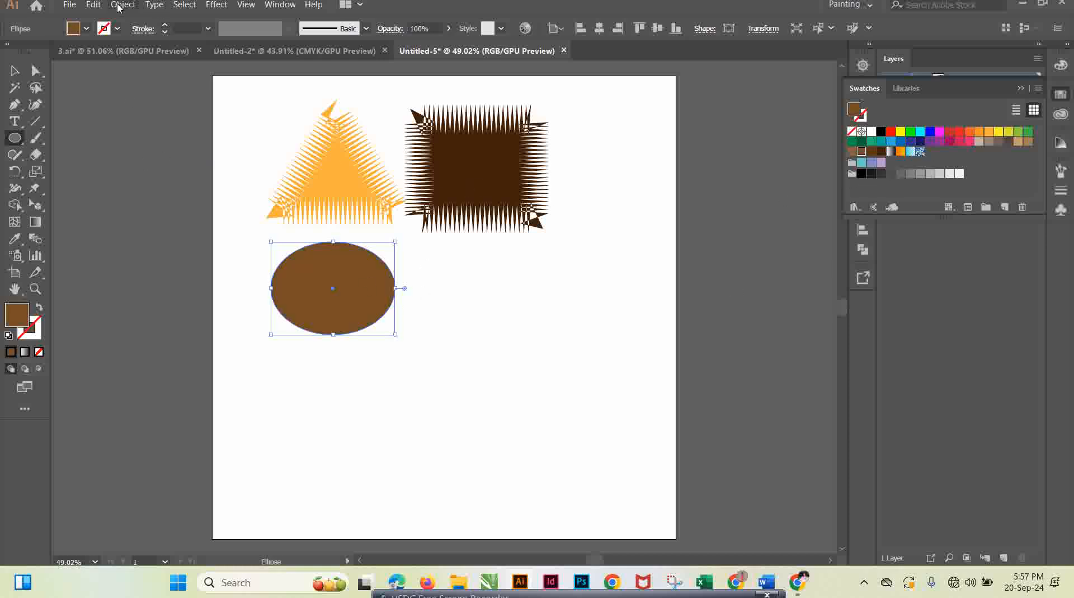
{"action": "left_click", "coordinate": [292, 51]}
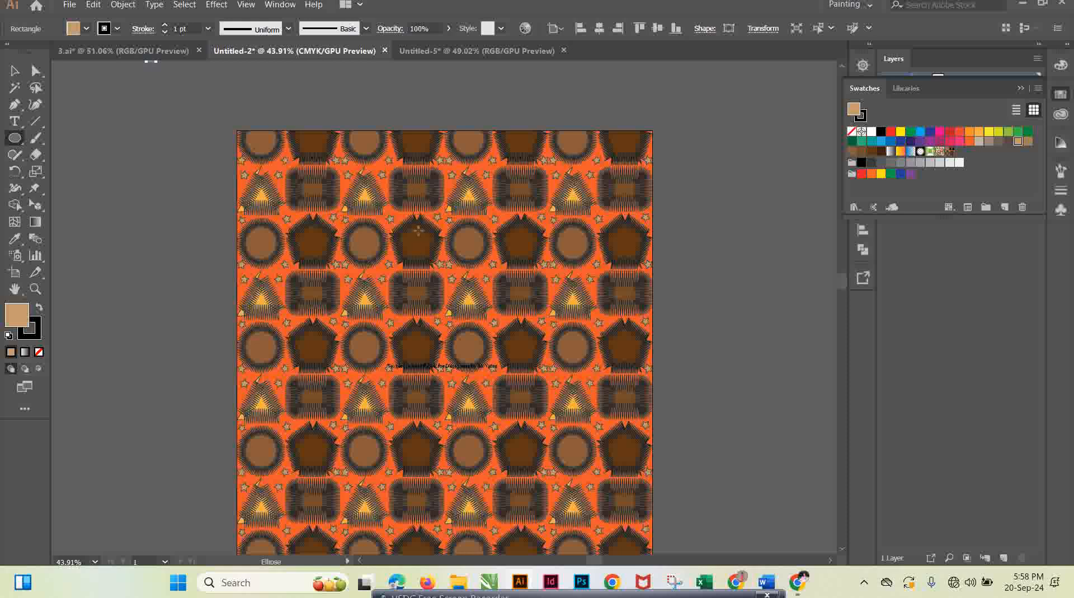
{"action": "left_click", "coordinate": [468, 51]}
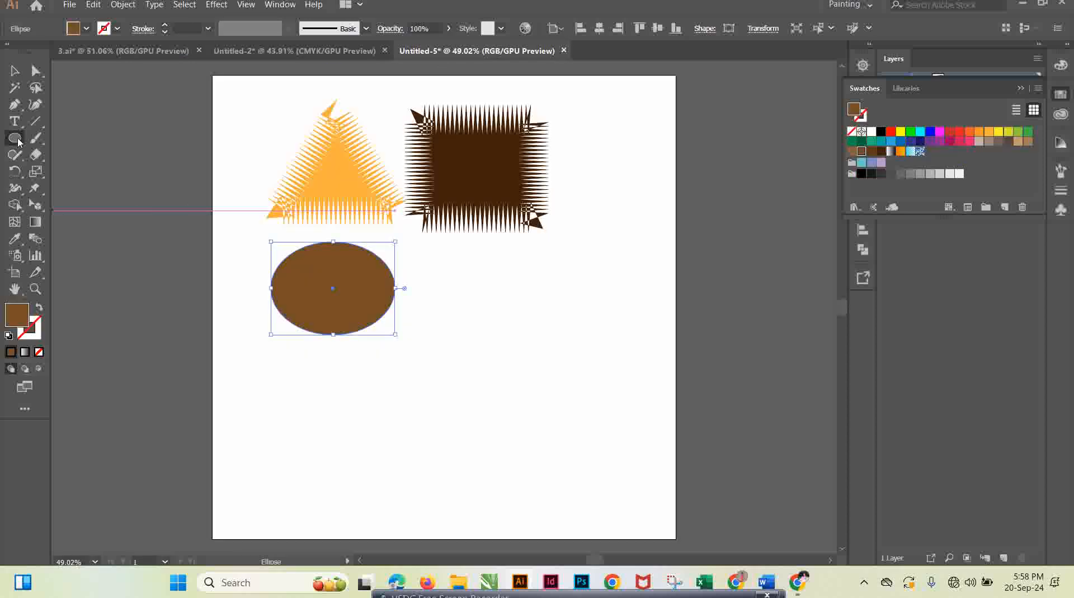
{"action": "left_click_drag", "start_coordinate": [19, 143], "coordinate": [76, 190]}
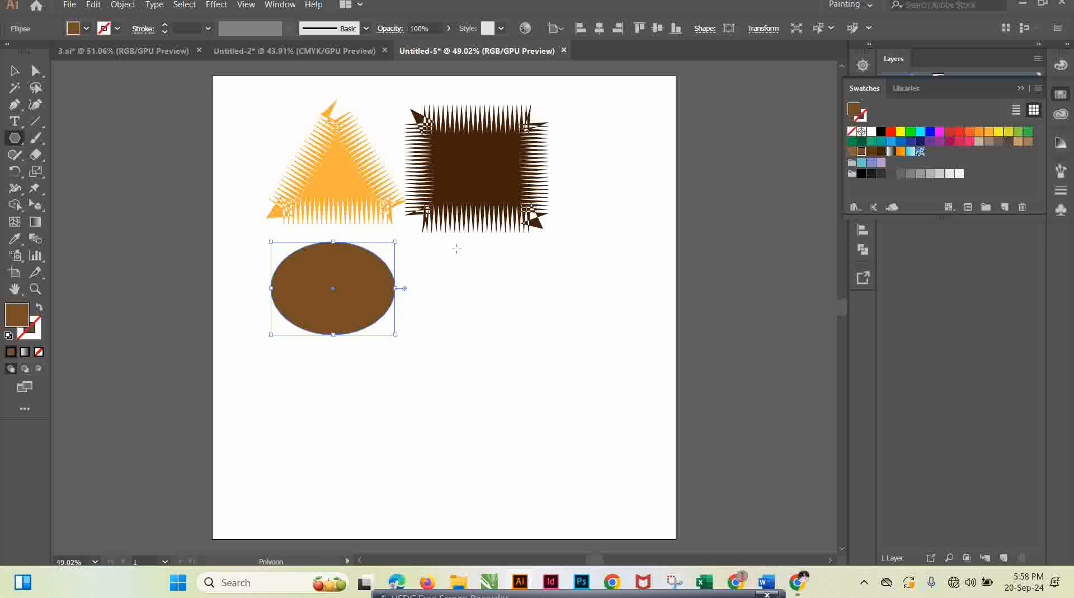
{"action": "left_click_drag", "start_coordinate": [467, 245], "coordinate": [497, 312]}
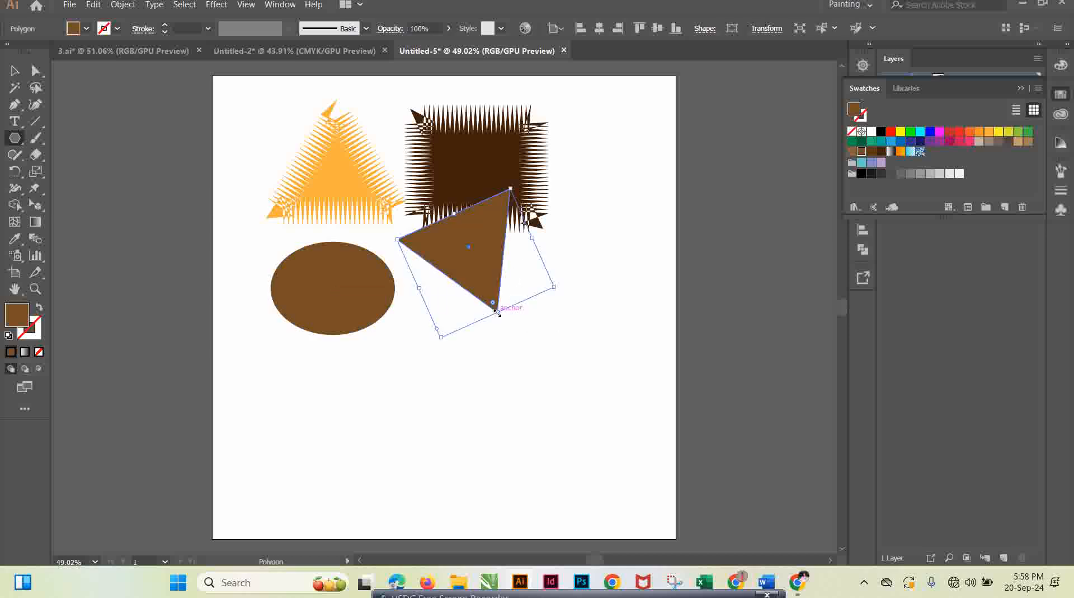
{"action": "left_click", "coordinate": [473, 253]}
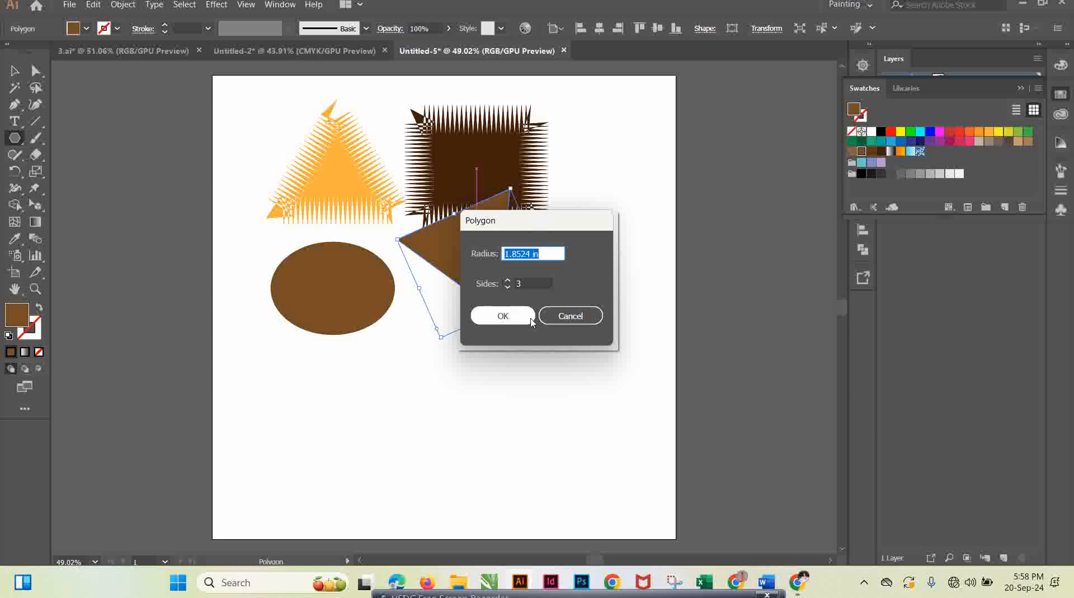
{"action": "left_click", "coordinate": [586, 319]}
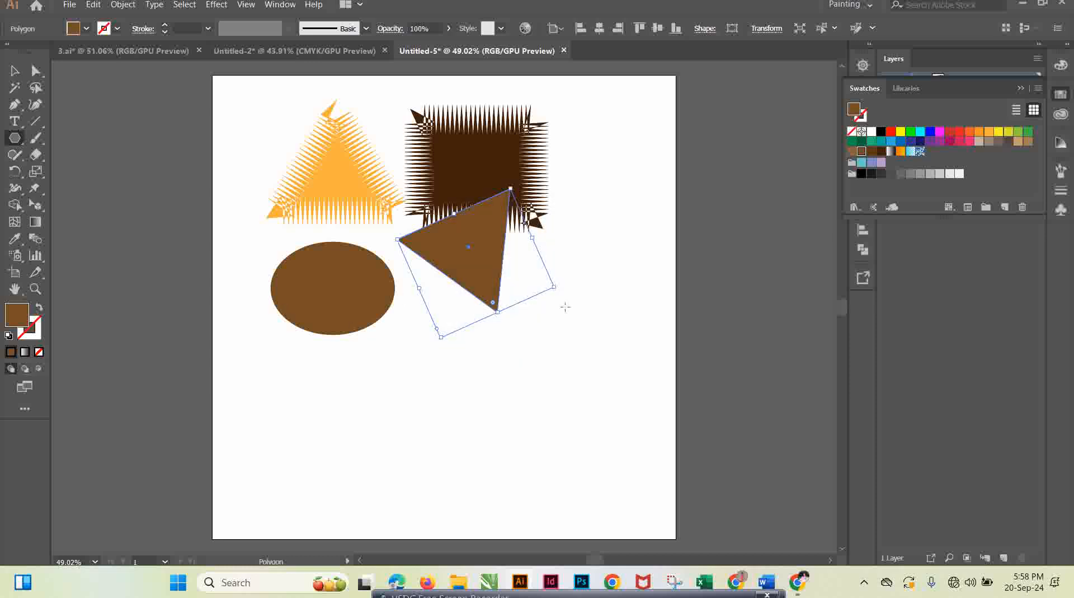
{"action": "left_click", "coordinate": [14, 70]}
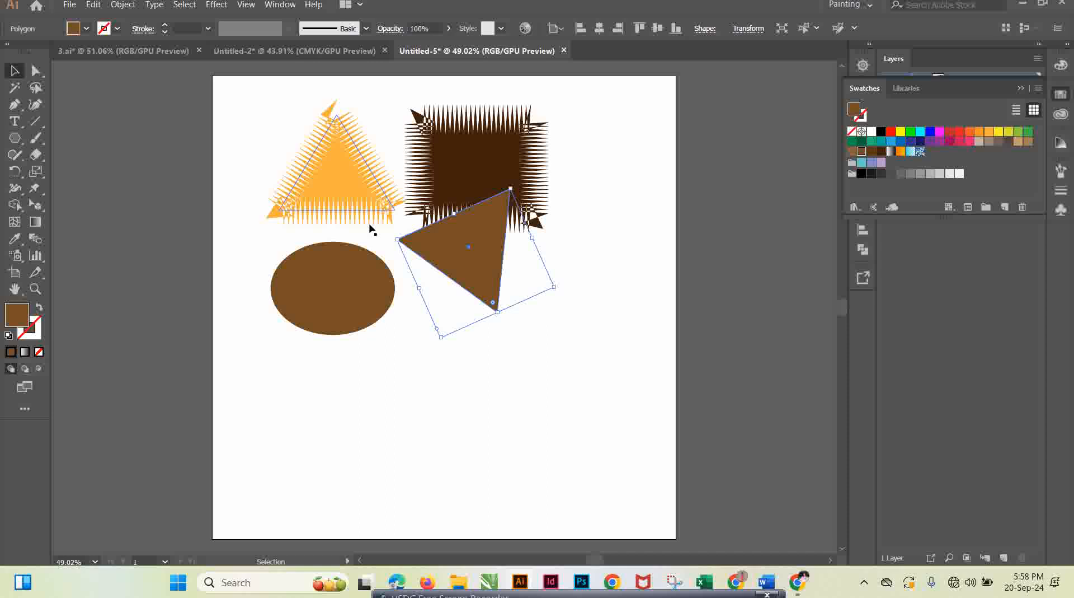
{"action": "key", "text": "Delete"}
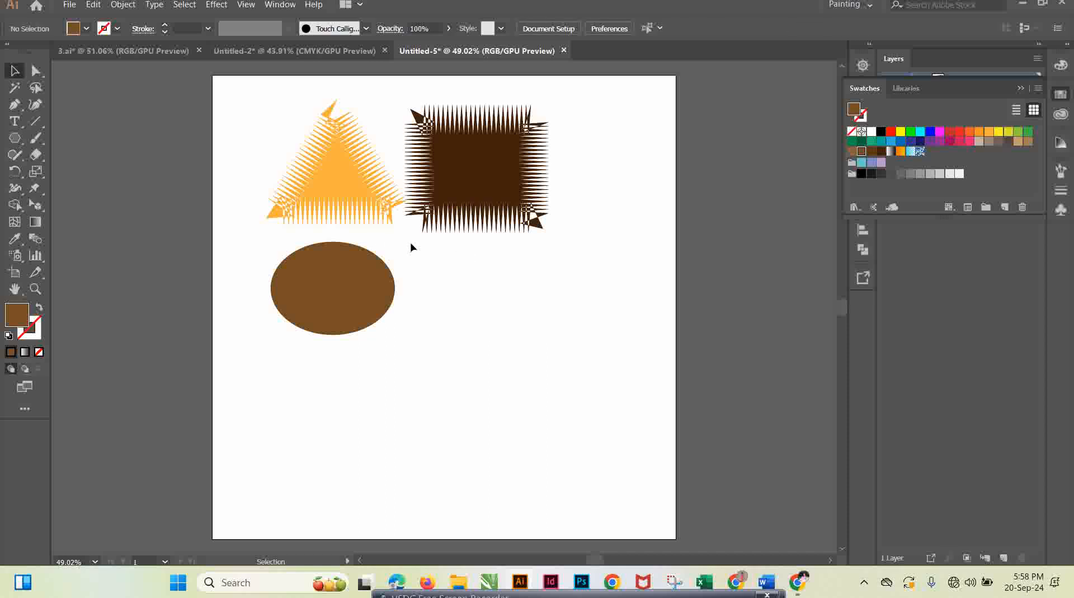
Step: Create a five-sided polygon with a radius of 1.9046 in below the zigzag rectangle using the Polygon tool
{"action": "left_click", "coordinate": [17, 141]}
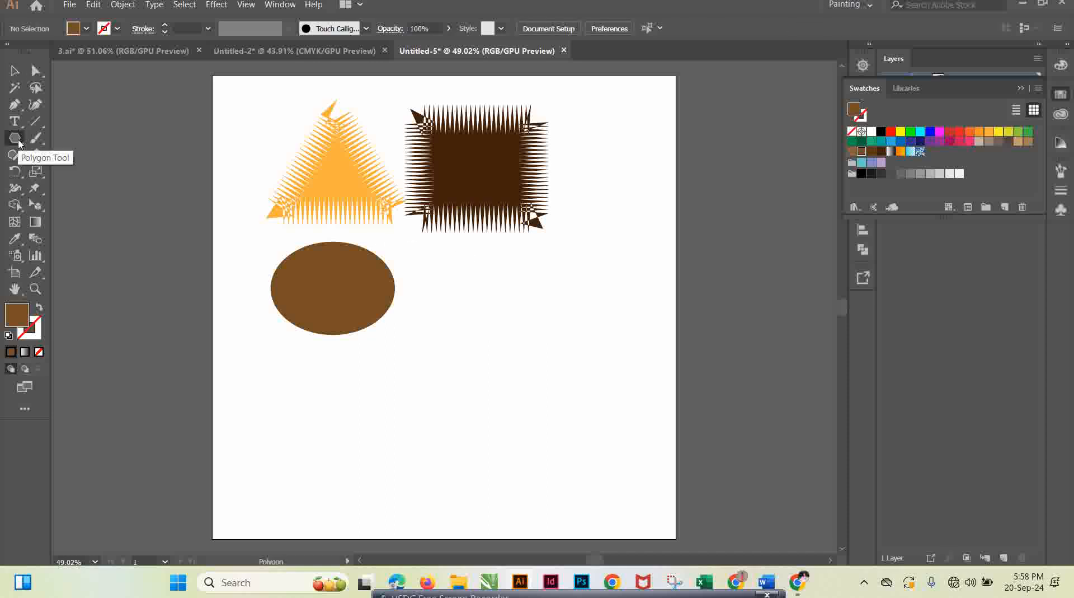
{"action": "left_click_drag", "start_coordinate": [452, 243], "coordinate": [499, 296]}
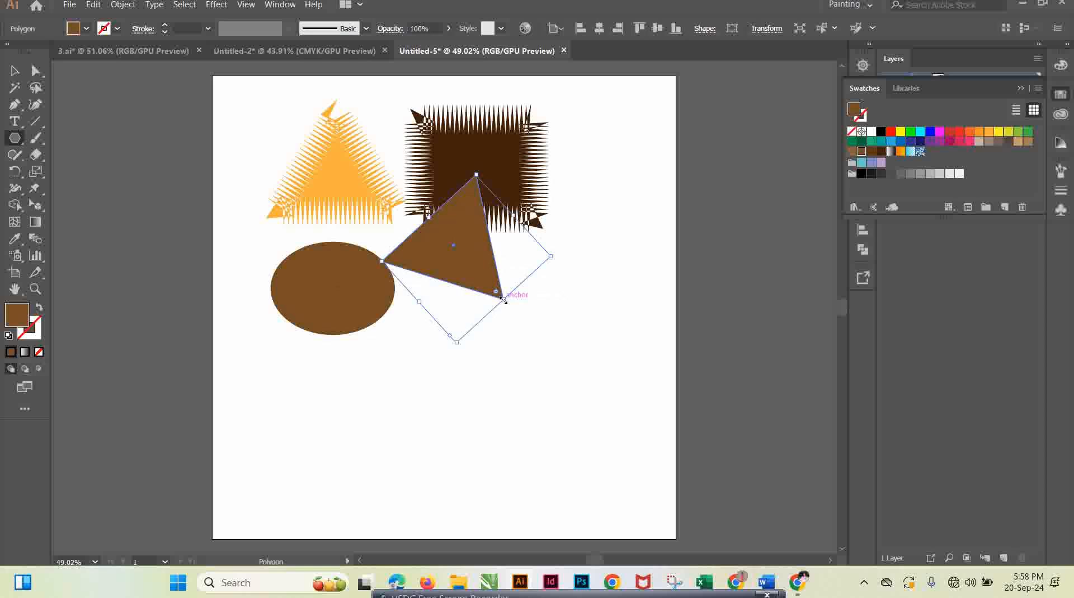
{"action": "left_click", "coordinate": [455, 247]}
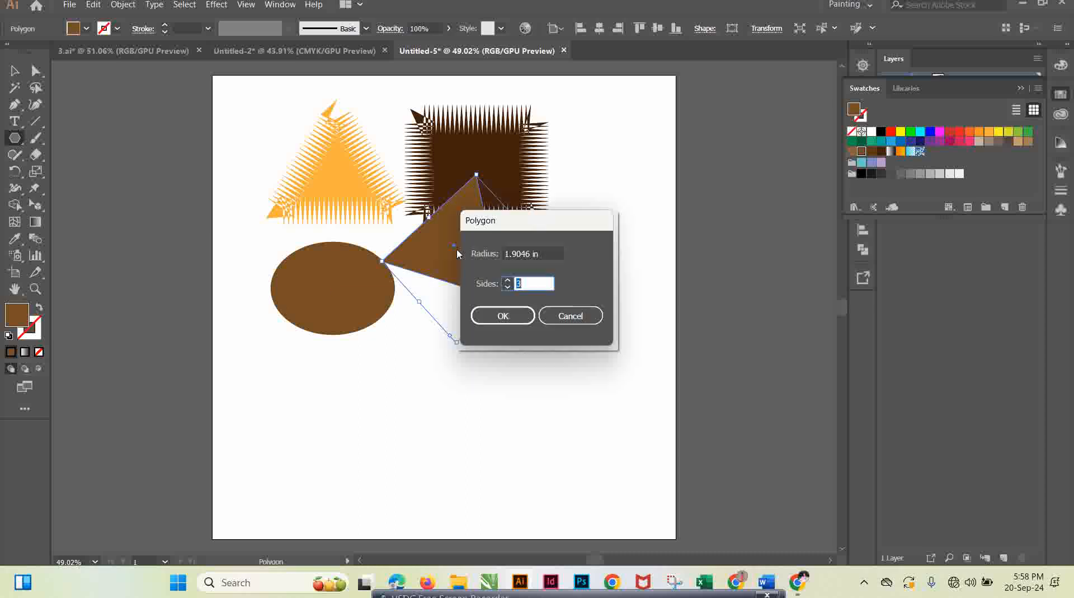
{"action": "left_click", "coordinate": [528, 284]}
{"action": "left_click", "coordinate": [518, 317]}
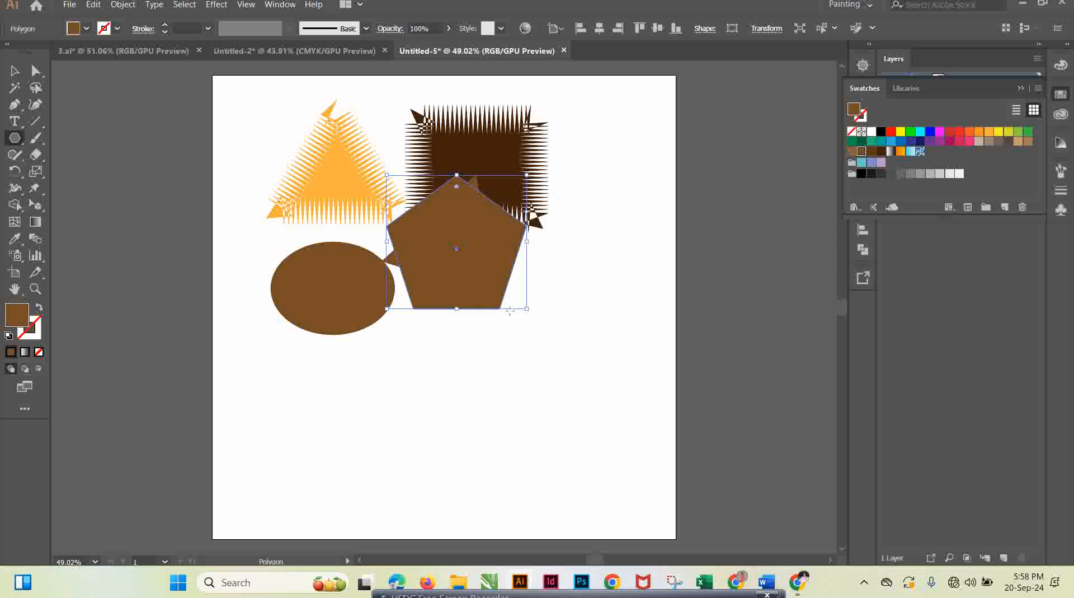
Step: Delete the leftover triangle behind the pentagon and move the pentagon beside the ellipse, below the zigzag rectangle
{"action": "left_click", "coordinate": [13, 67]}
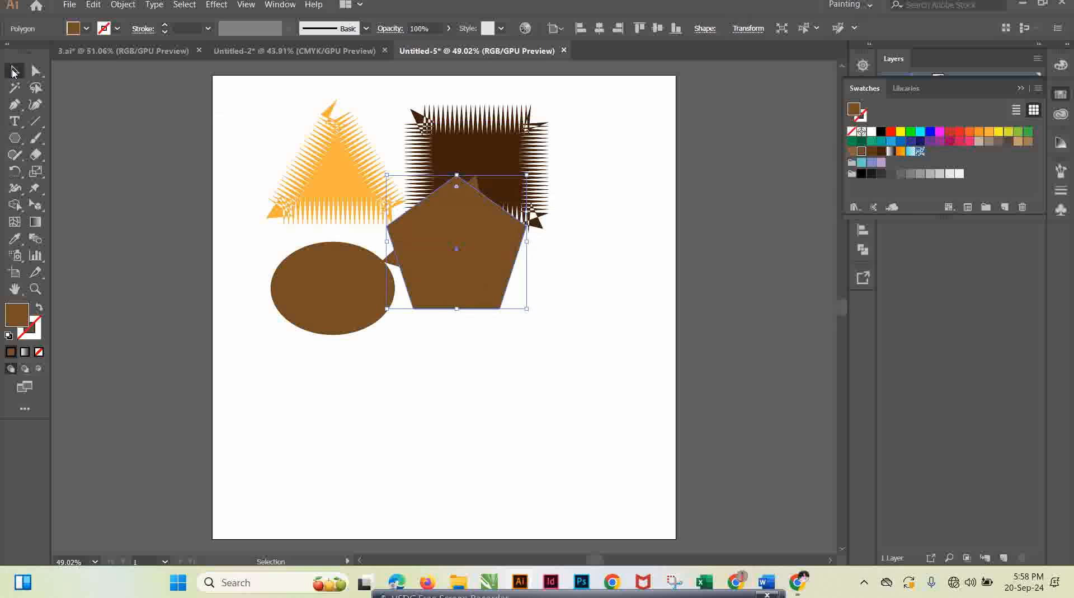
{"action": "double_click", "coordinate": [390, 261]}
{"action": "key", "text": "Delete"}
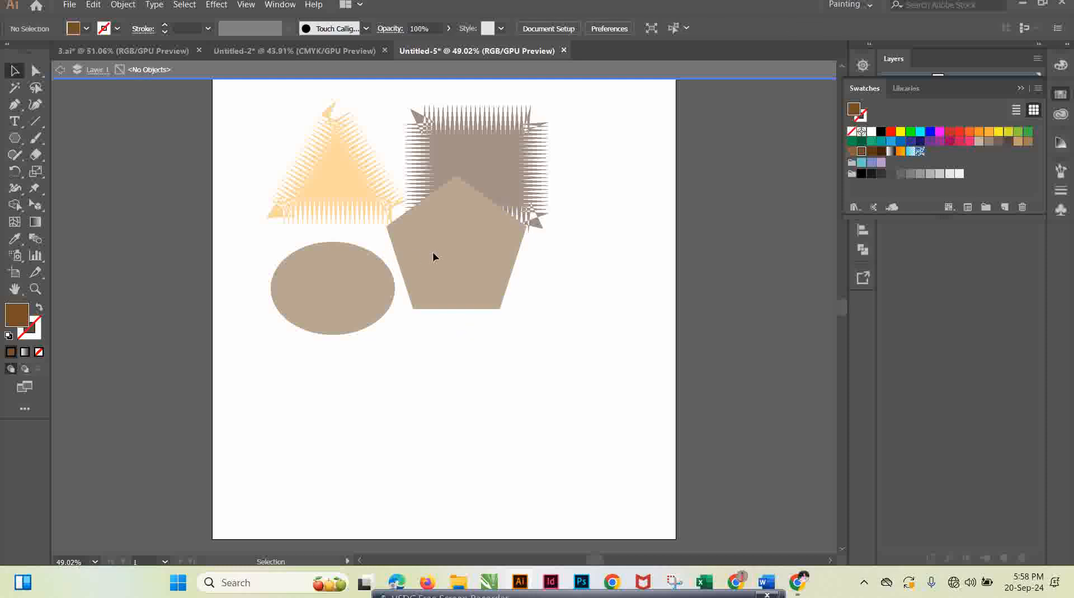
{"action": "left_click", "coordinate": [61, 70]}
{"action": "left_click_drag", "start_coordinate": [457, 249], "coordinate": [474, 288]}
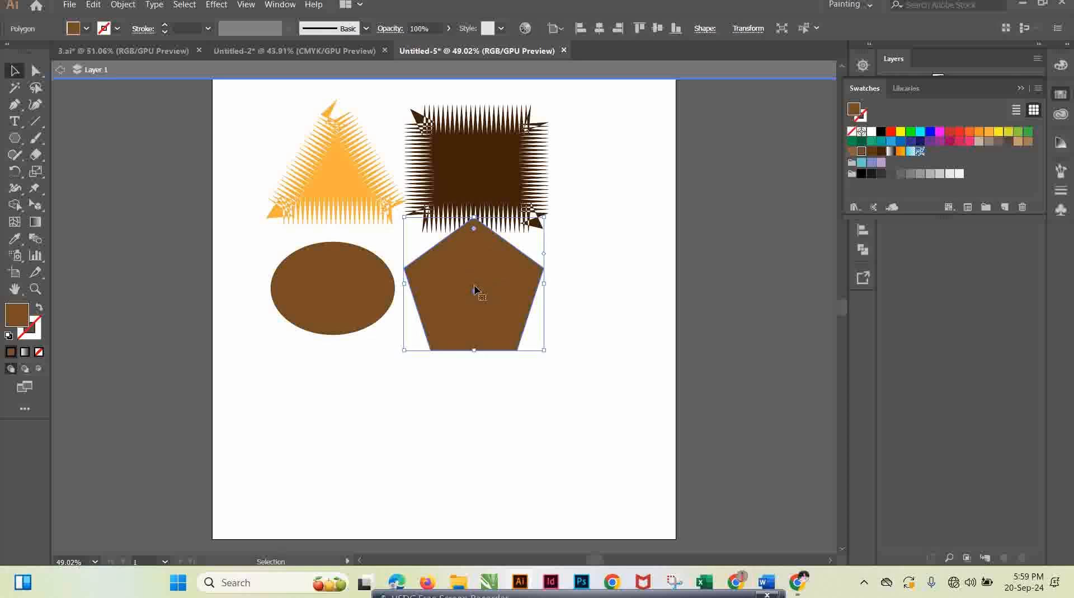
Step: Compare brown fills for the pentagon with the Untitled-2 pattern and fill it with tan R=198 G=156 B=109
{"action": "left_click", "coordinate": [295, 51]}
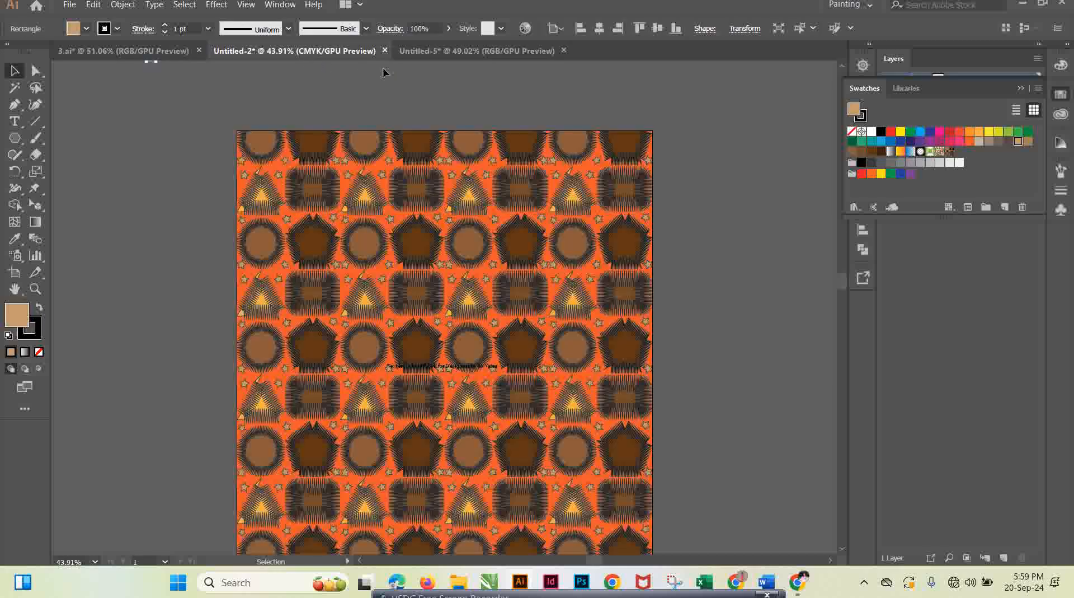
{"action": "left_click", "coordinate": [460, 55]}
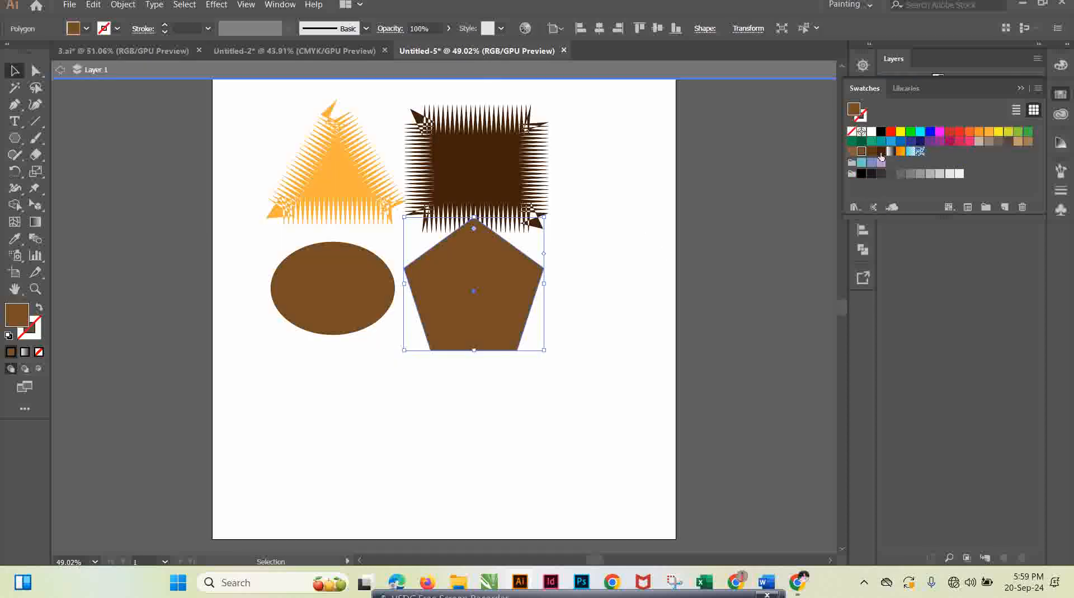
{"action": "left_click", "coordinate": [852, 151]}
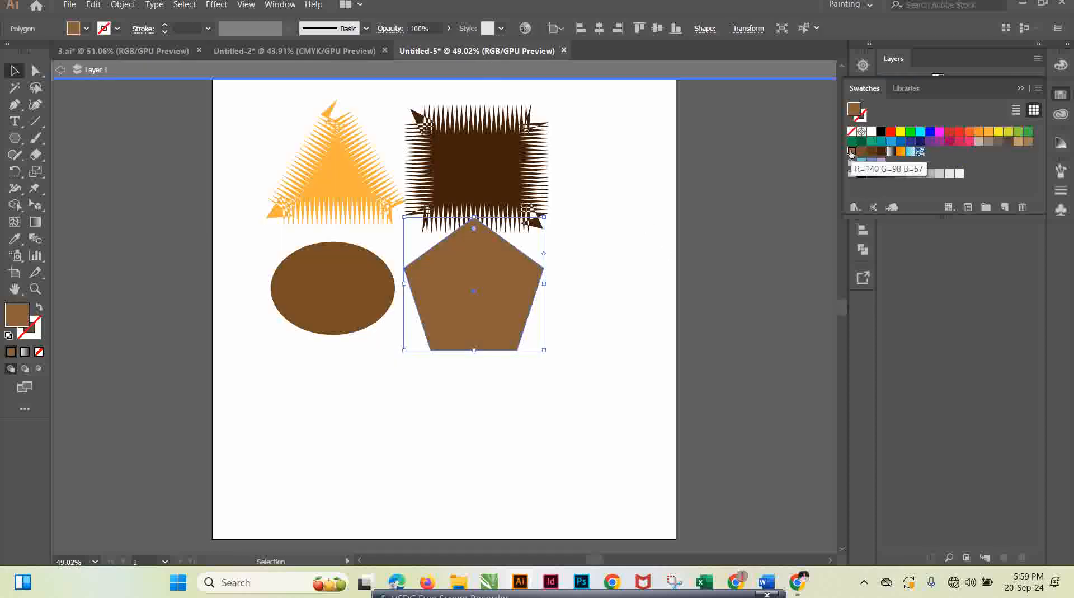
{"action": "left_click", "coordinate": [882, 152]}
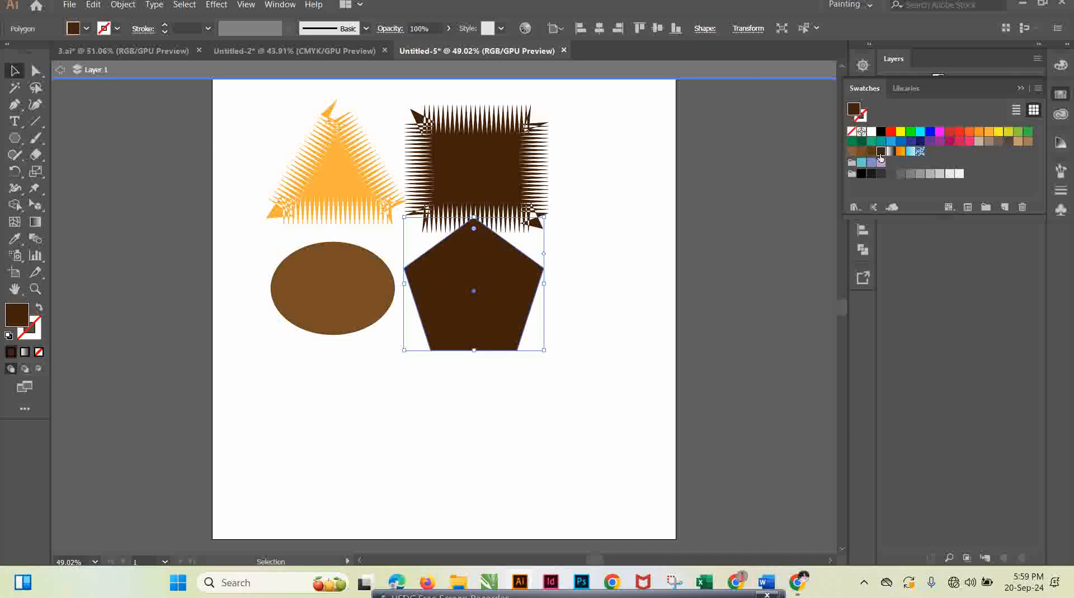
{"action": "left_click", "coordinate": [259, 51]}
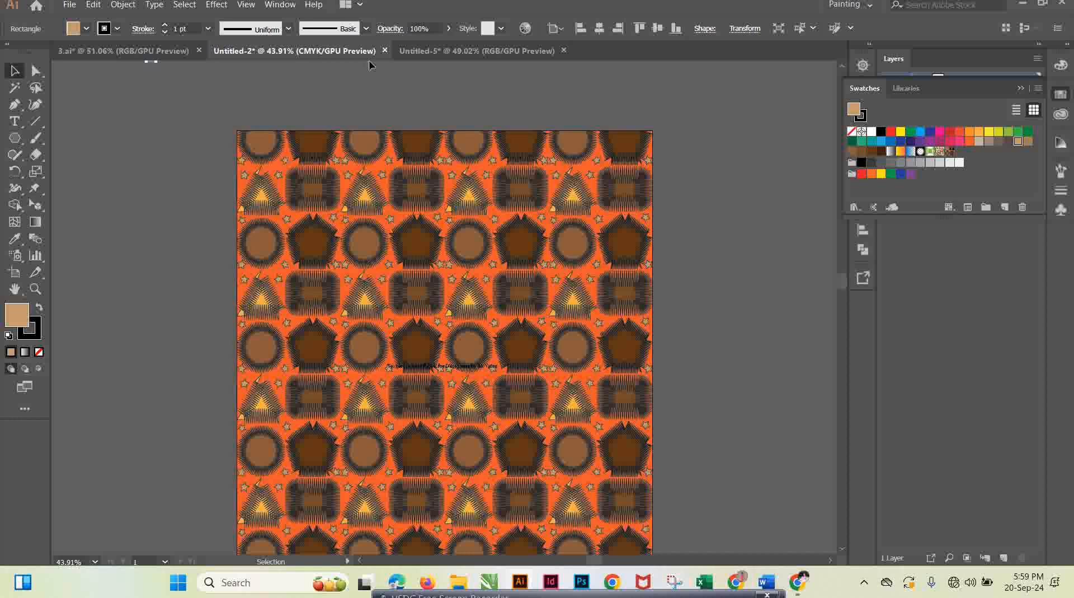
{"action": "left_click", "coordinate": [425, 51]}
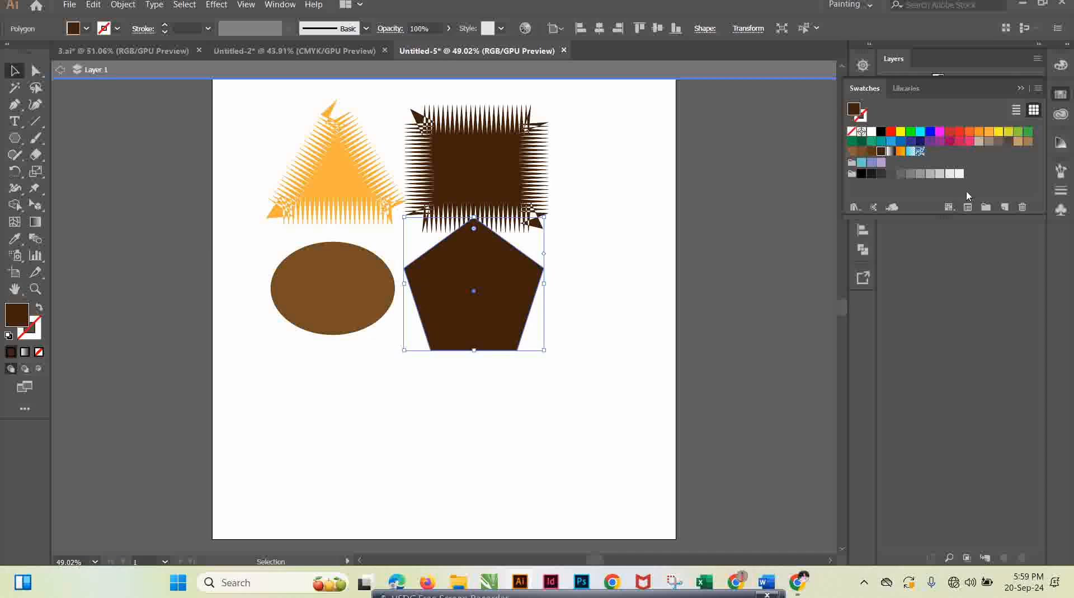
{"action": "left_click", "coordinate": [1018, 141]}
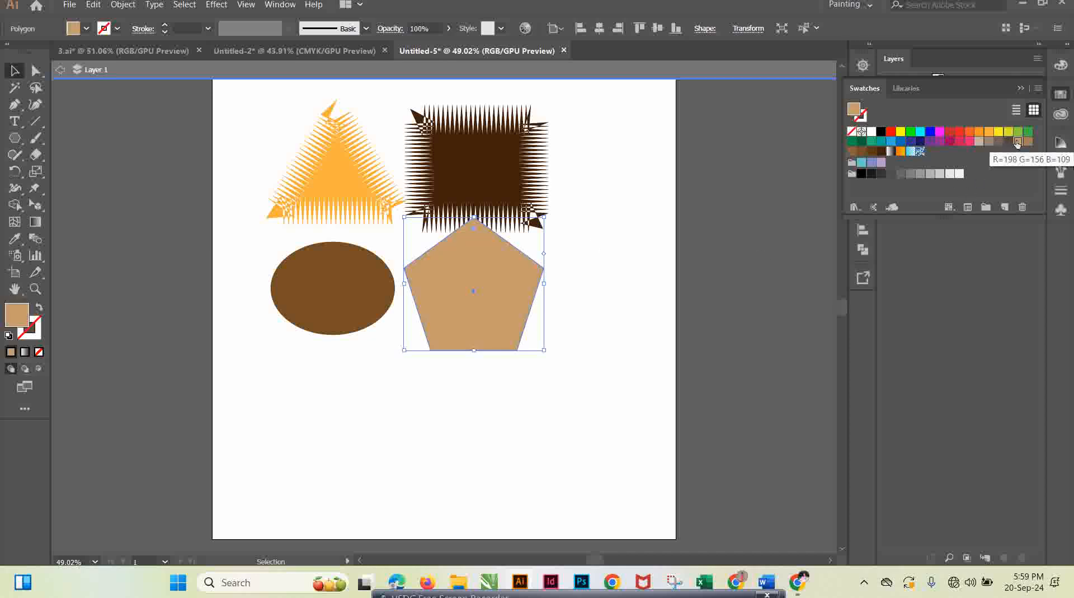
Step: Recolour the zigzag triangle with the pentagon's tan and the zigzag rectangle with the ellipse's medium brown
{"action": "left_click", "coordinate": [358, 179]}
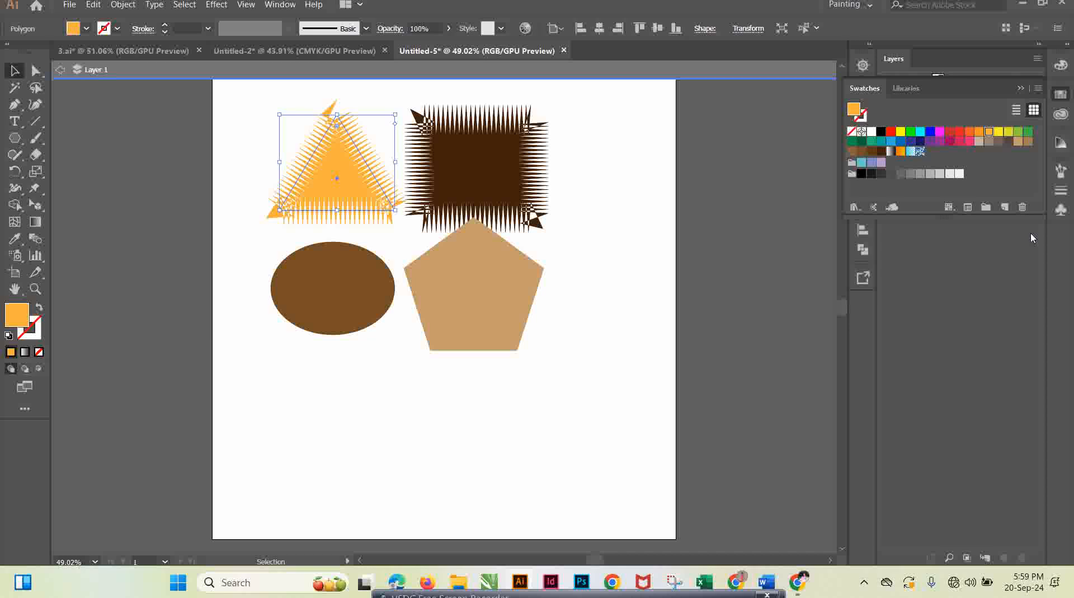
{"action": "left_click", "coordinate": [1017, 142]}
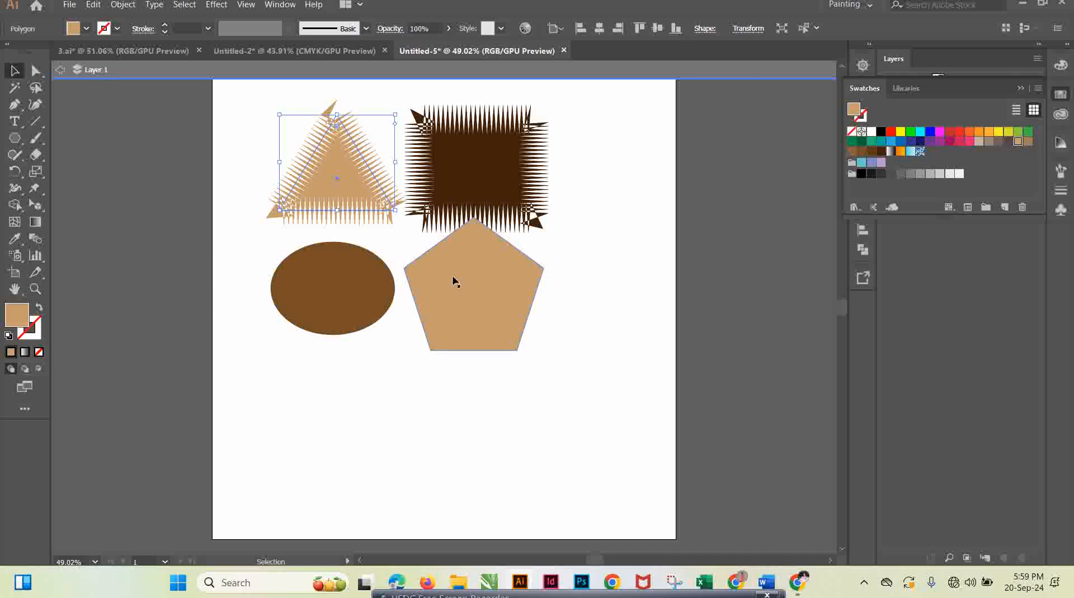
{"action": "left_click", "coordinate": [341, 283]}
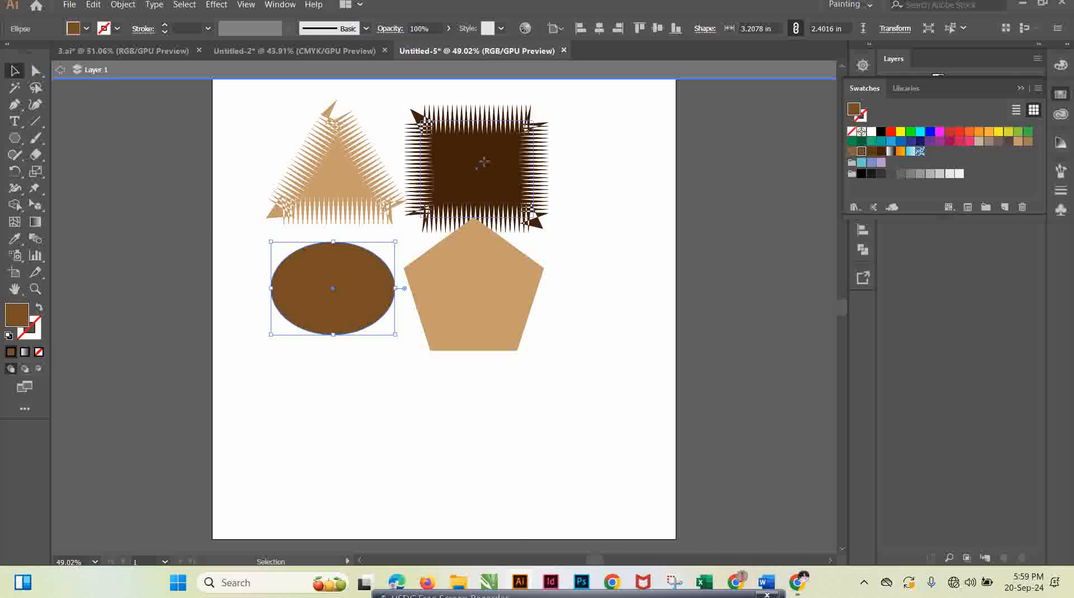
{"action": "left_click", "coordinate": [487, 168]}
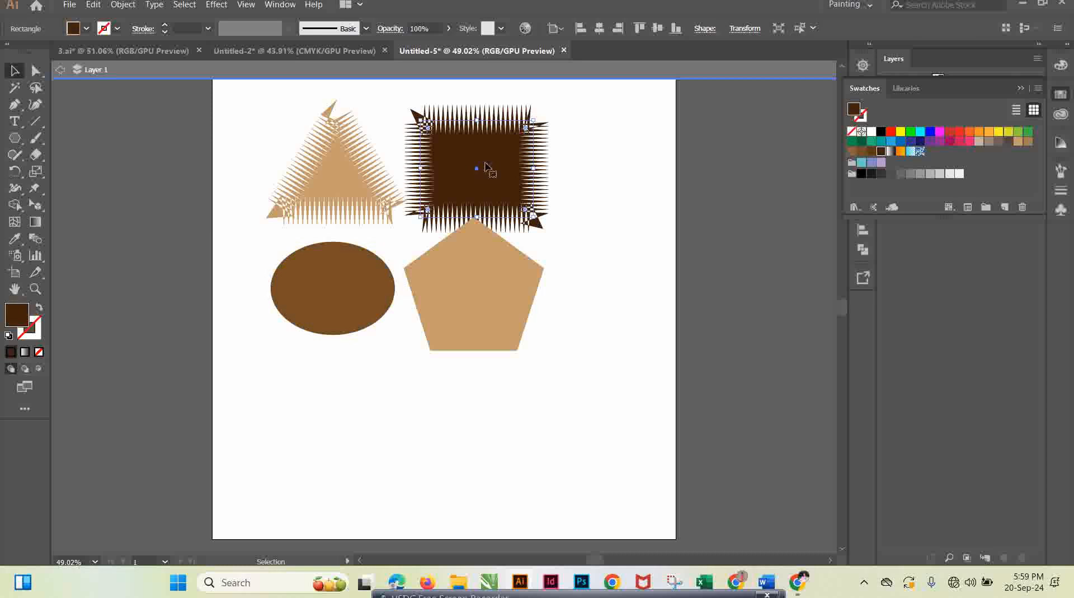
{"action": "left_click", "coordinate": [862, 151]}
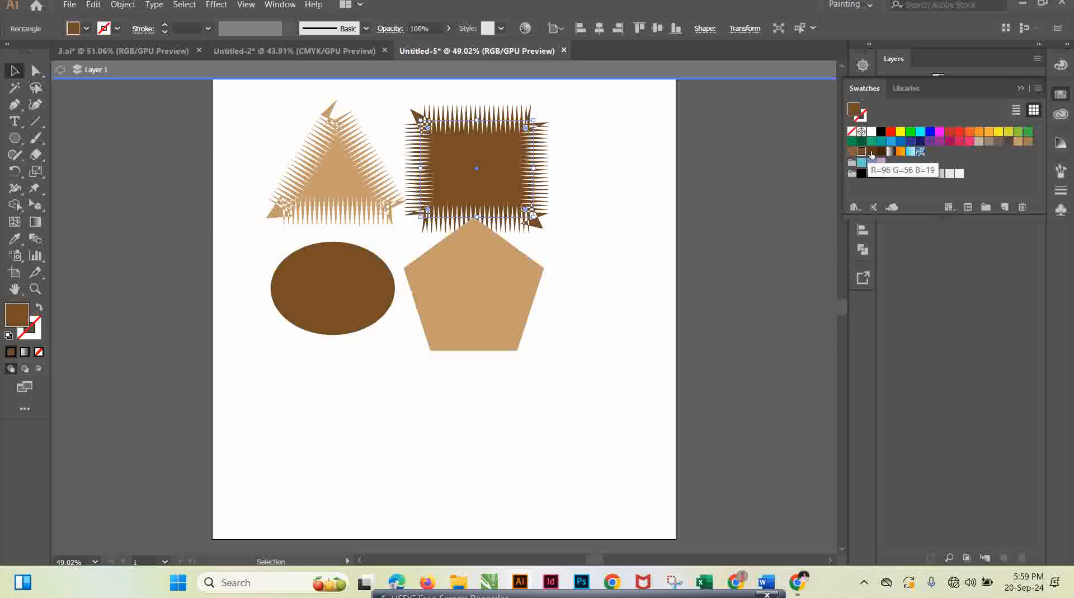
Step: Fill the zigzag rectangle with brown R=96 G=56 B=19 and the ellipse with the darkest brown swatch
{"action": "left_click", "coordinate": [871, 151]}
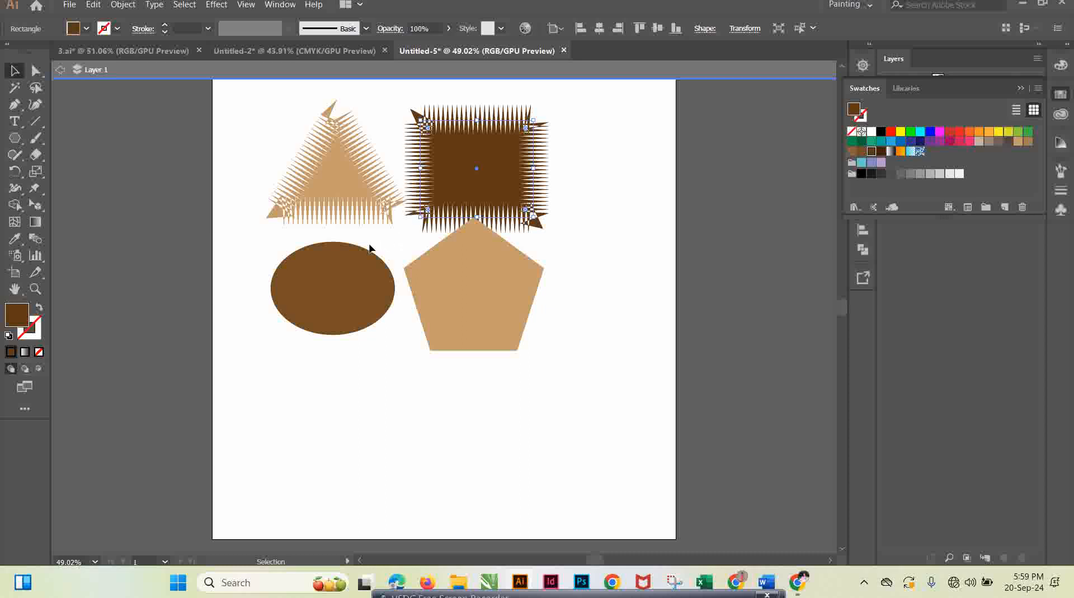
{"action": "left_click", "coordinate": [331, 263]}
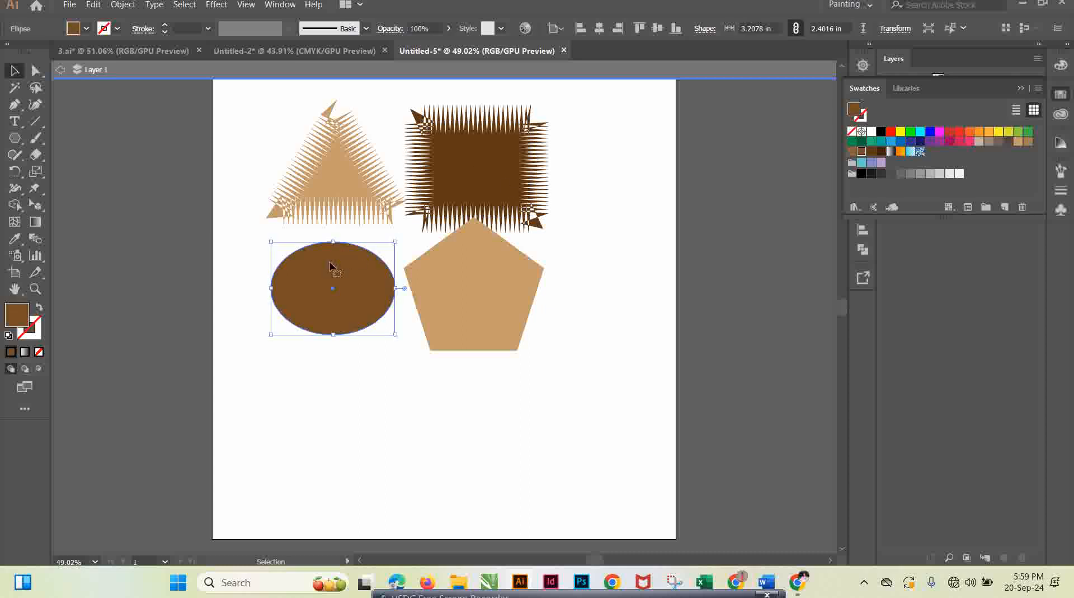
{"action": "left_click", "coordinate": [880, 153]}
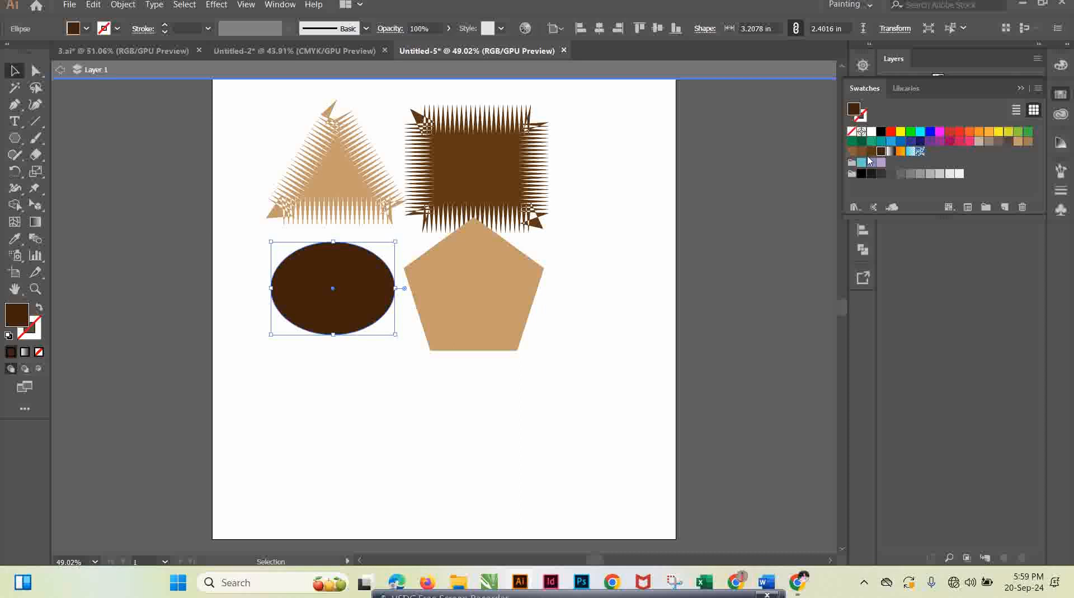
Step: Fill the pentagon with the lightest swatch of the four-brown row and leave isolation mode
{"action": "left_click", "coordinate": [500, 275]}
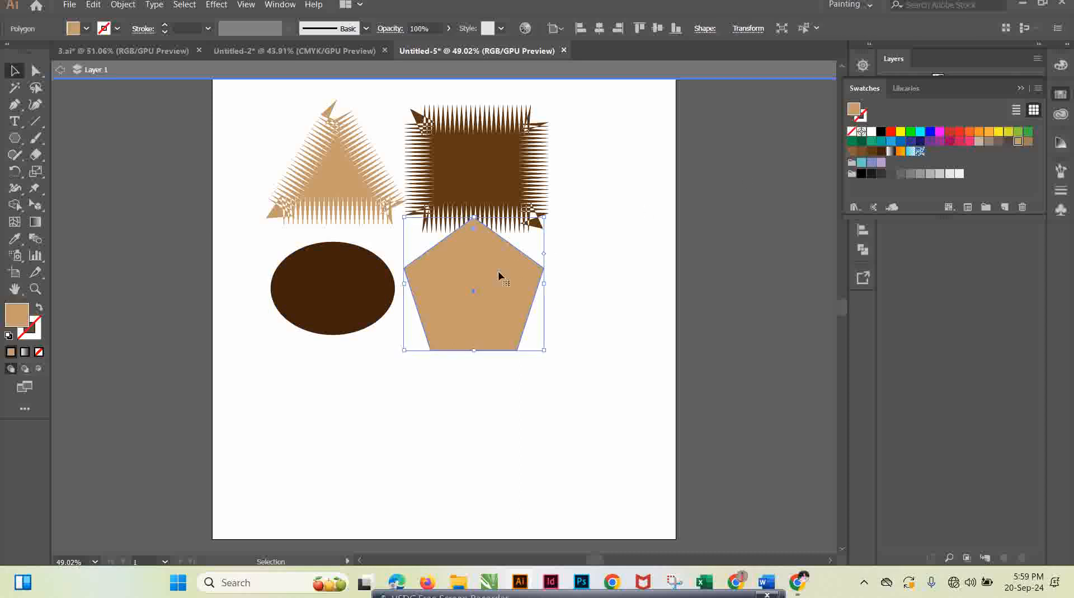
{"action": "left_click", "coordinate": [852, 152]}
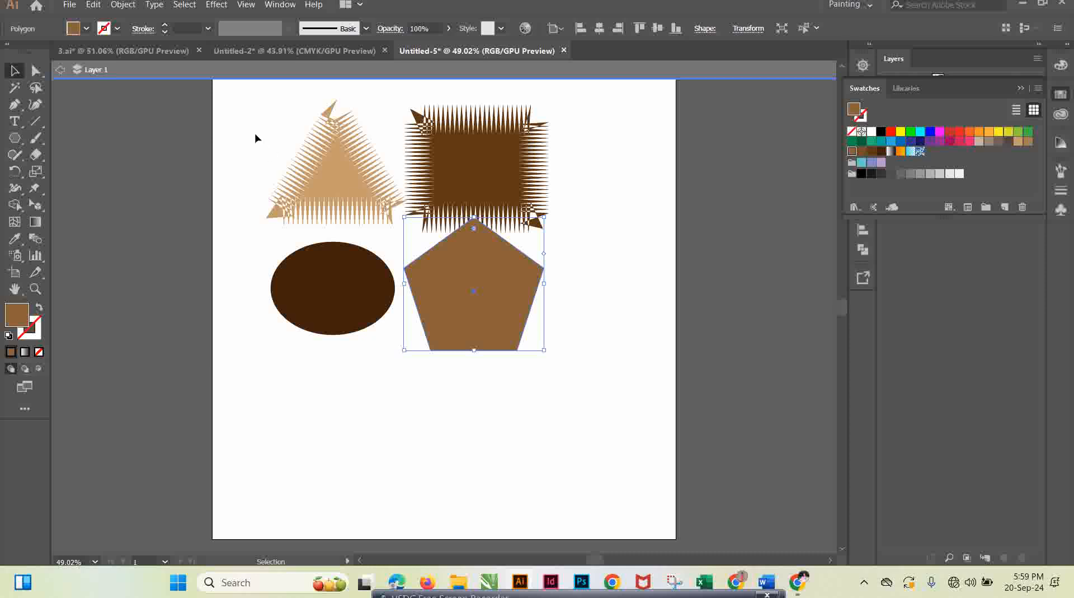
{"action": "left_click", "coordinate": [61, 72]}
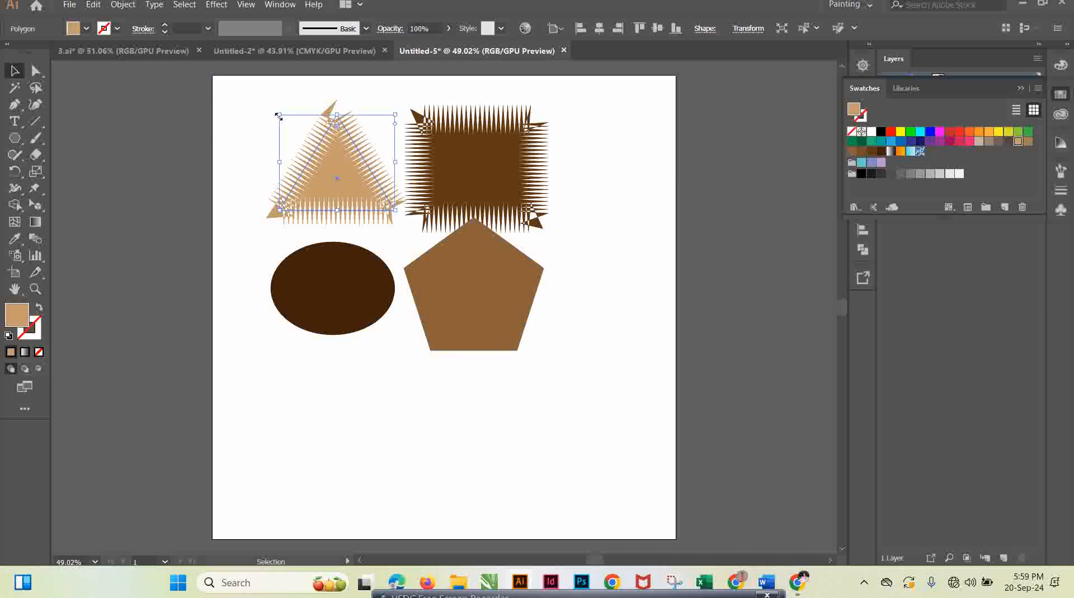
Step: Scale the zigzag triangle and the zigzag rectangle down slightly by their outer upper corners
{"action": "left_click_drag", "start_coordinate": [277, 115], "coordinate": [298, 129]}
{"action": "left_click", "coordinate": [529, 134]}
{"action": "left_click_drag", "start_coordinate": [530, 124], "coordinate": [520, 144]}
Step: Nudge the ellipse slightly upward and flatten and narrow the pentagon beside it to match the ellipse's height
{"action": "left_click_drag", "start_coordinate": [347, 293], "coordinate": [351, 289]}
{"action": "left_click_drag", "start_coordinate": [458, 291], "coordinate": [454, 292]}
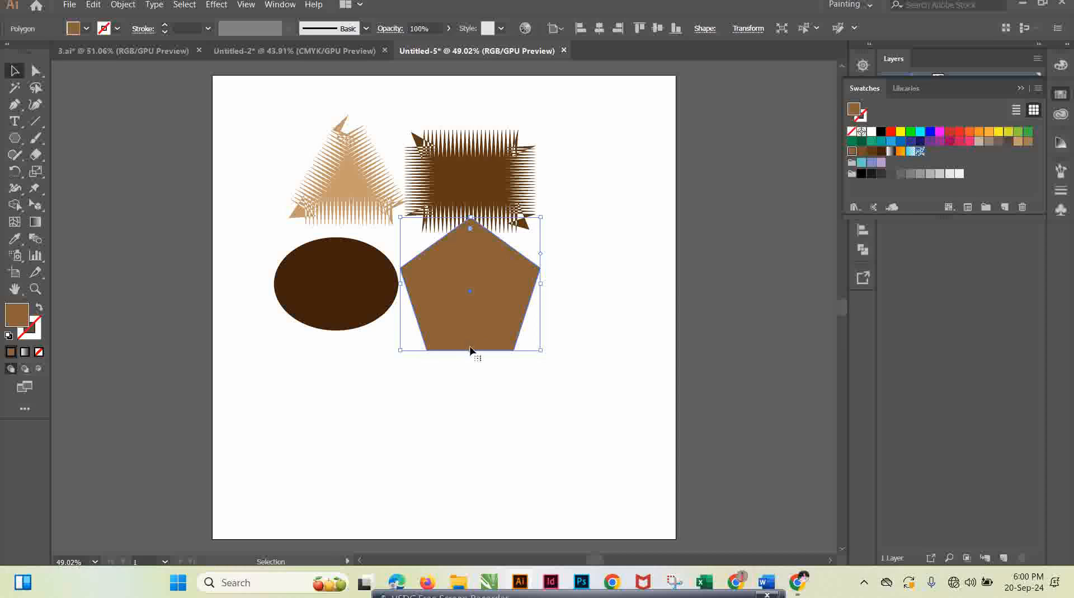
{"action": "left_click_drag", "start_coordinate": [471, 349], "coordinate": [474, 331]}
{"action": "left_click_drag", "start_coordinate": [471, 218], "coordinate": [472, 237]}
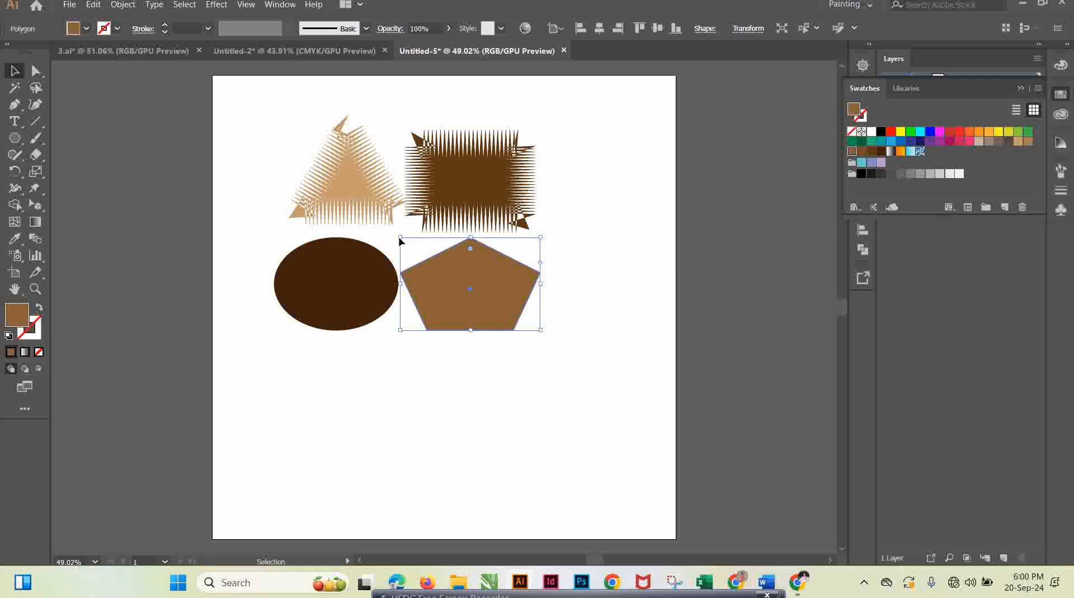
{"action": "mouse_move", "coordinate": [541, 284]}
{"action": "left_mouse_down"}
{"action": "mouse_move", "coordinate": [528, 282]}
{"action": "mouse_move", "coordinate": [540, 282]}
{"action": "left_mouse_up"}
{"action": "left_click_drag", "start_coordinate": [401, 283], "coordinate": [404, 284]}
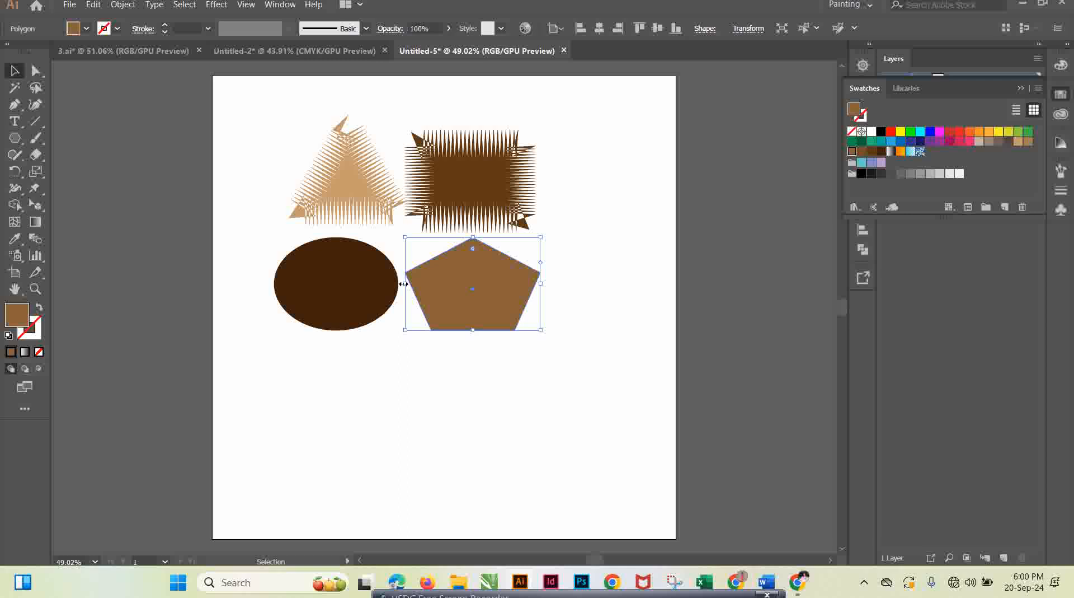
{"action": "left_click", "coordinate": [662, 225]}
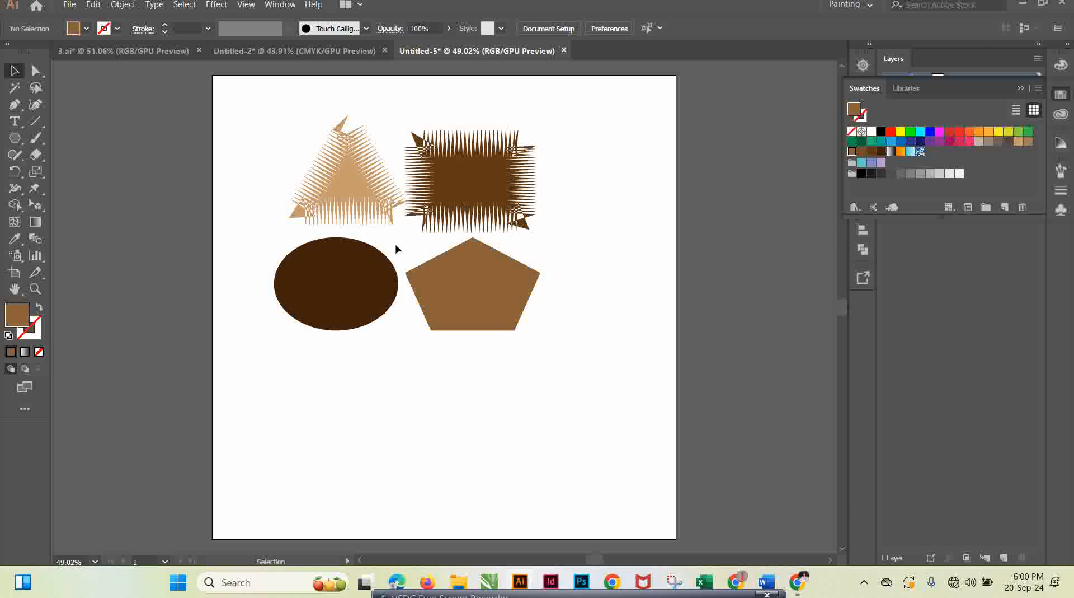
Step: Make a new pattern from the triangle, rectangle, ellipse and pentagon together
{"action": "left_click_drag", "start_coordinate": [271, 111], "coordinate": [567, 343]}
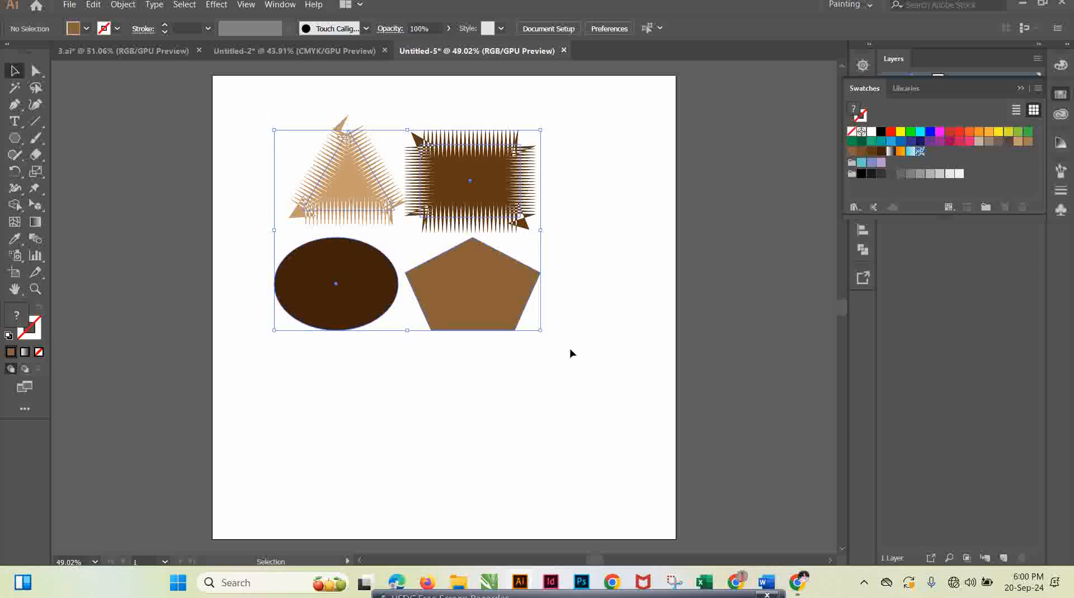
{"action": "left_click", "coordinate": [123, 5]}
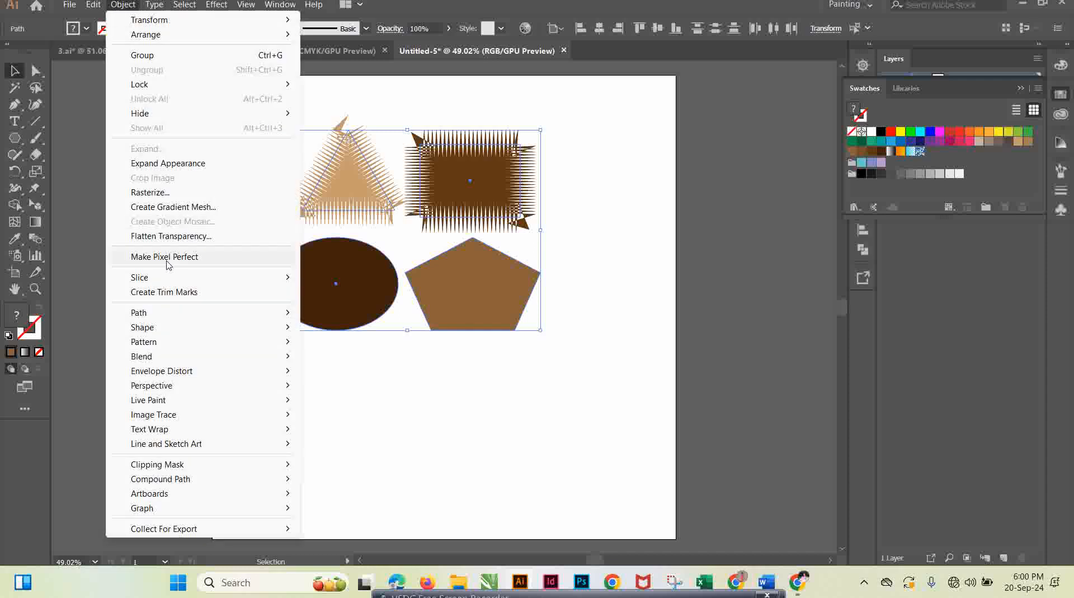
{"action": "mouse_move", "coordinate": [186, 348]}
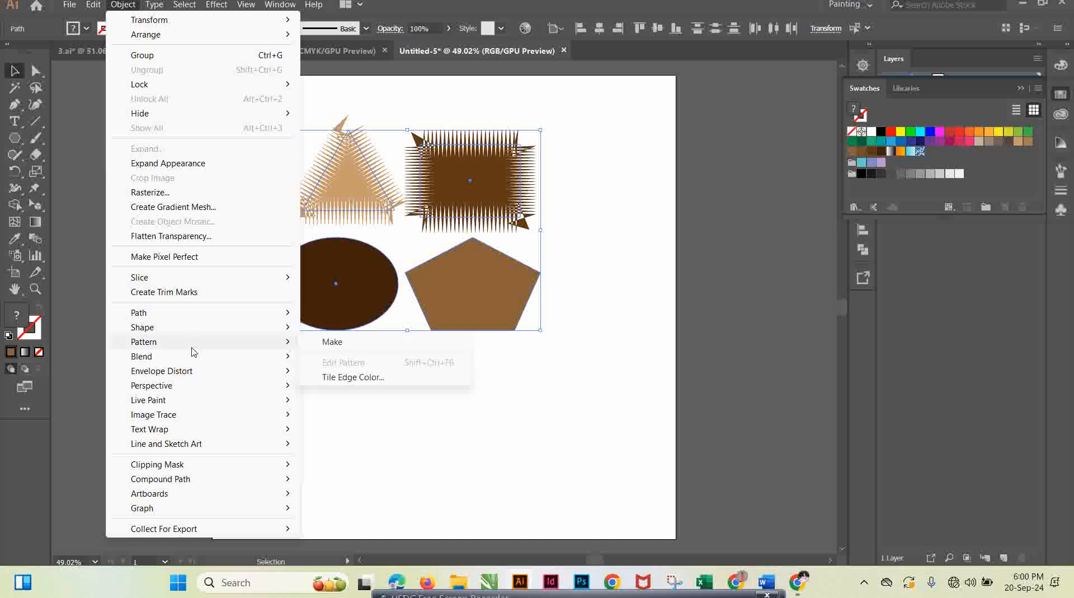
{"action": "mouse_move", "coordinate": [192, 368]}
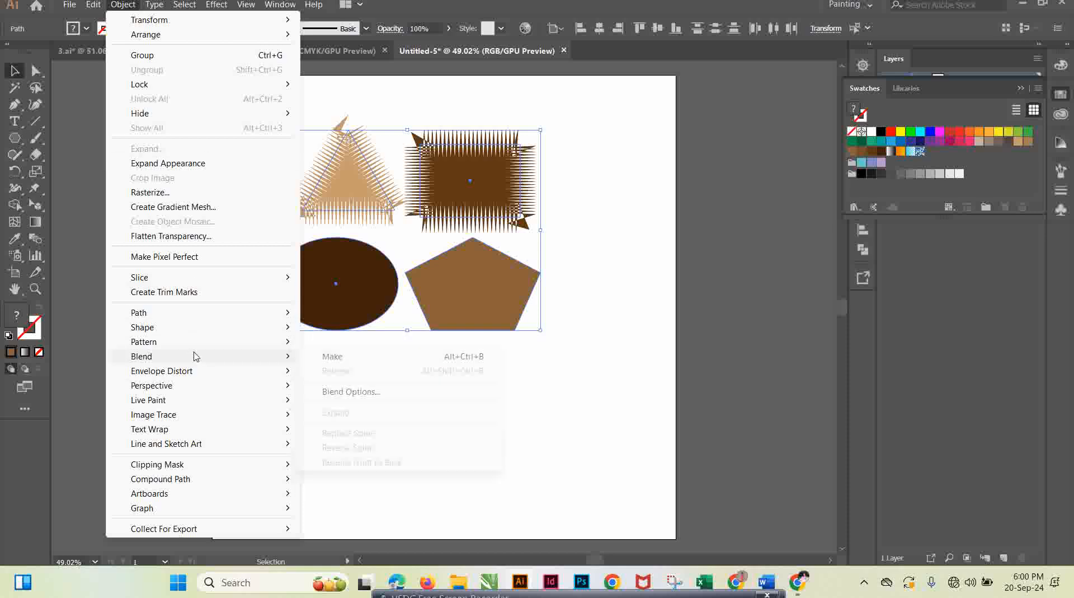
{"action": "mouse_move", "coordinate": [257, 342]}
{"action": "left_click", "coordinate": [330, 343]}
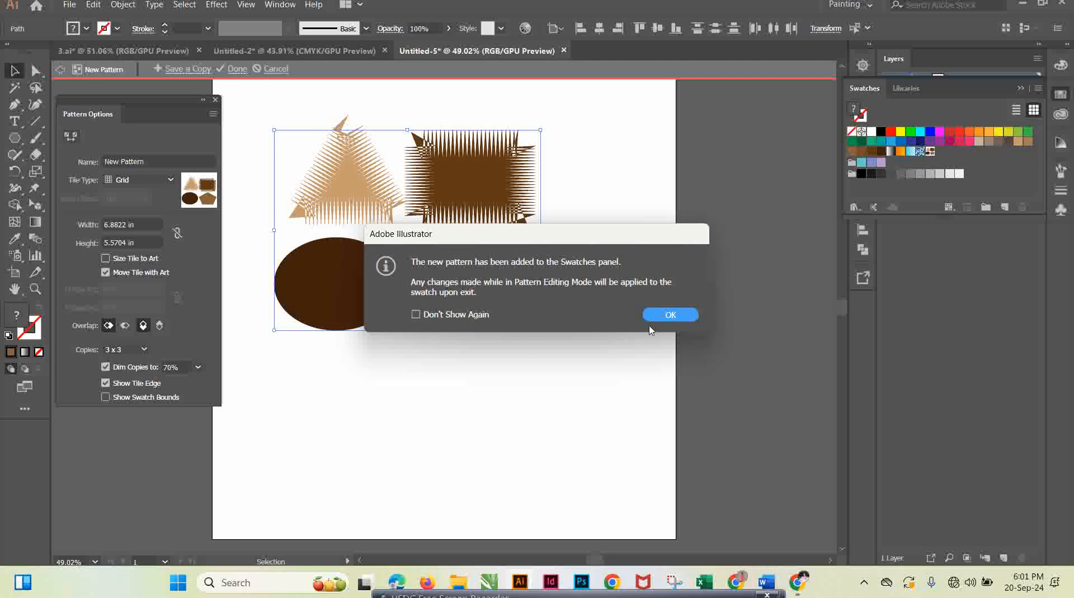
{"action": "left_click", "coordinate": [666, 317]}
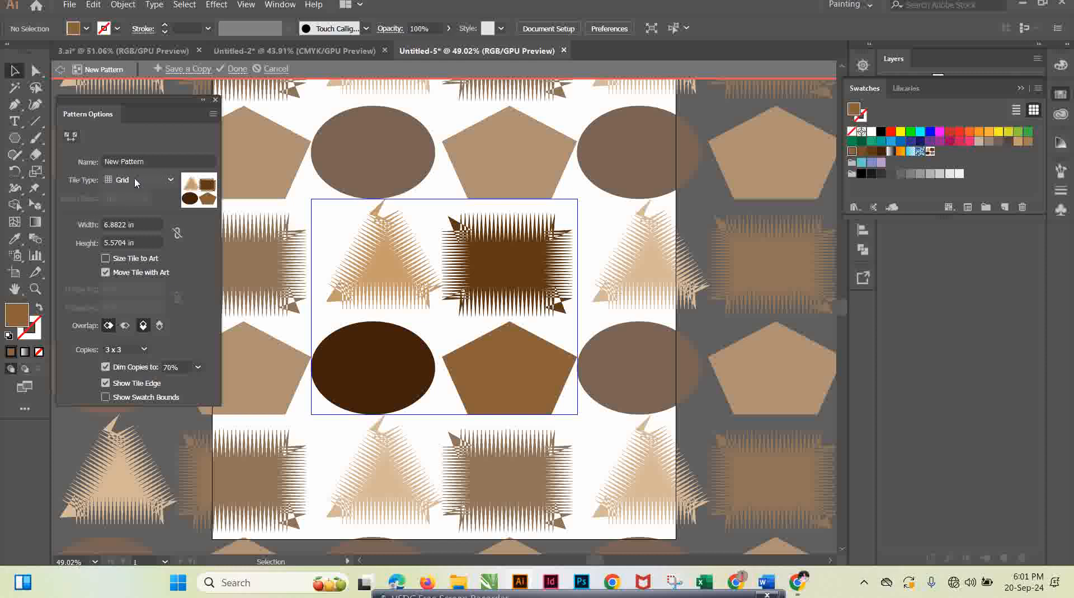
Step: Preview the Brick by Row and Brick by Column tile types and set the tile type back to Grid
{"action": "left_click", "coordinate": [170, 180]}
{"action": "left_click", "coordinate": [154, 212]}
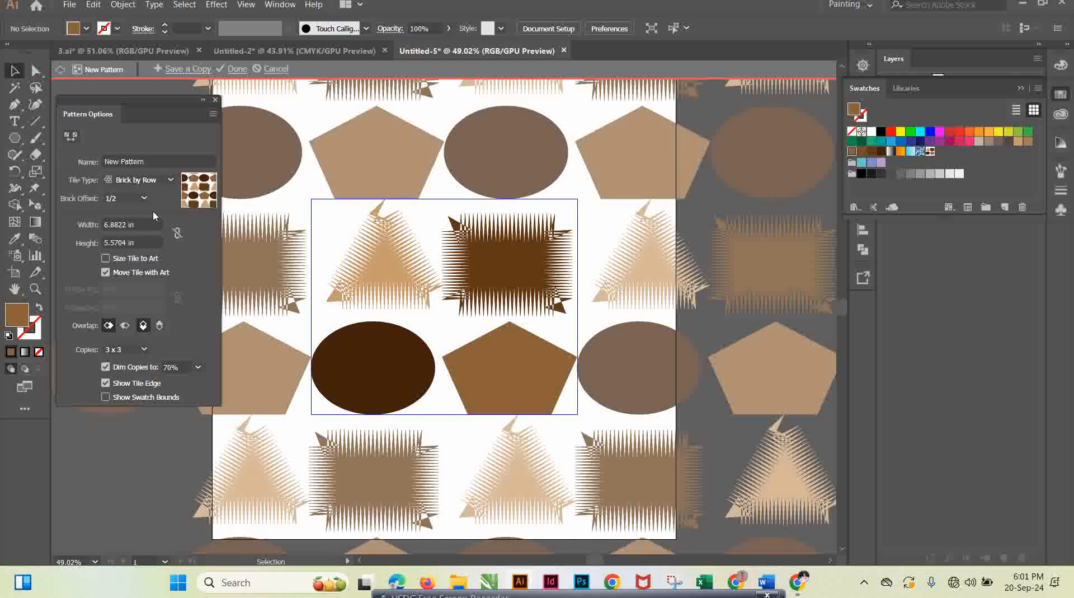
{"action": "left_click", "coordinate": [172, 180]}
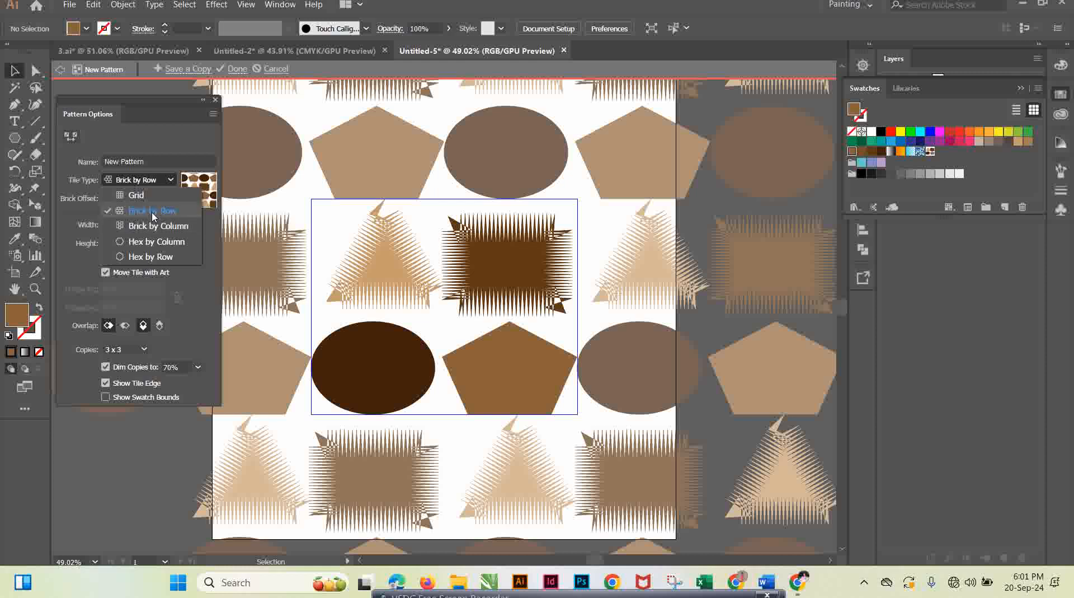
{"action": "left_click", "coordinate": [157, 226]}
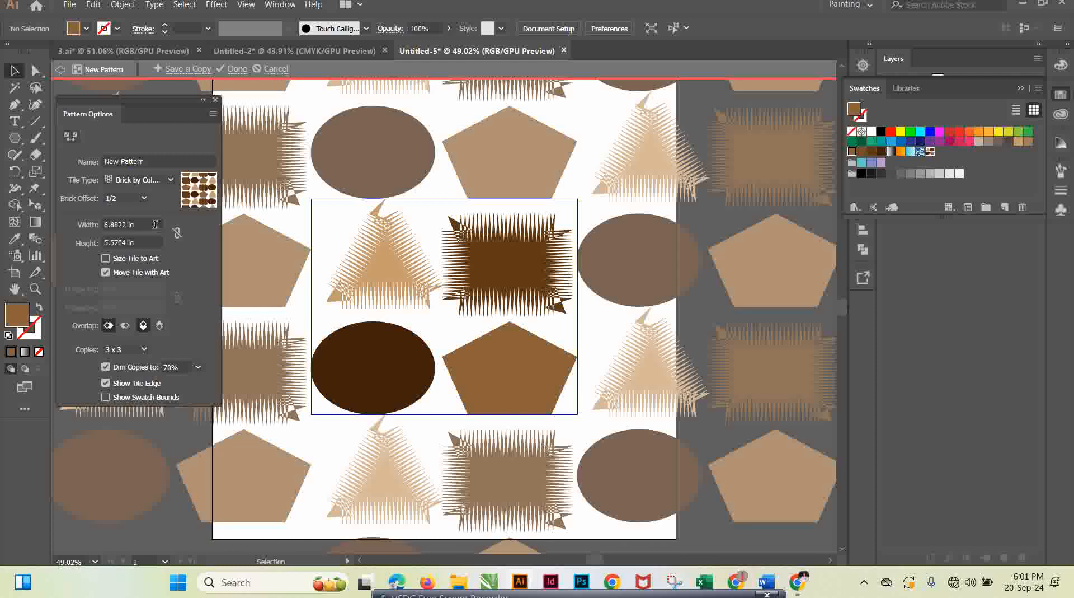
{"action": "left_click", "coordinate": [171, 180]}
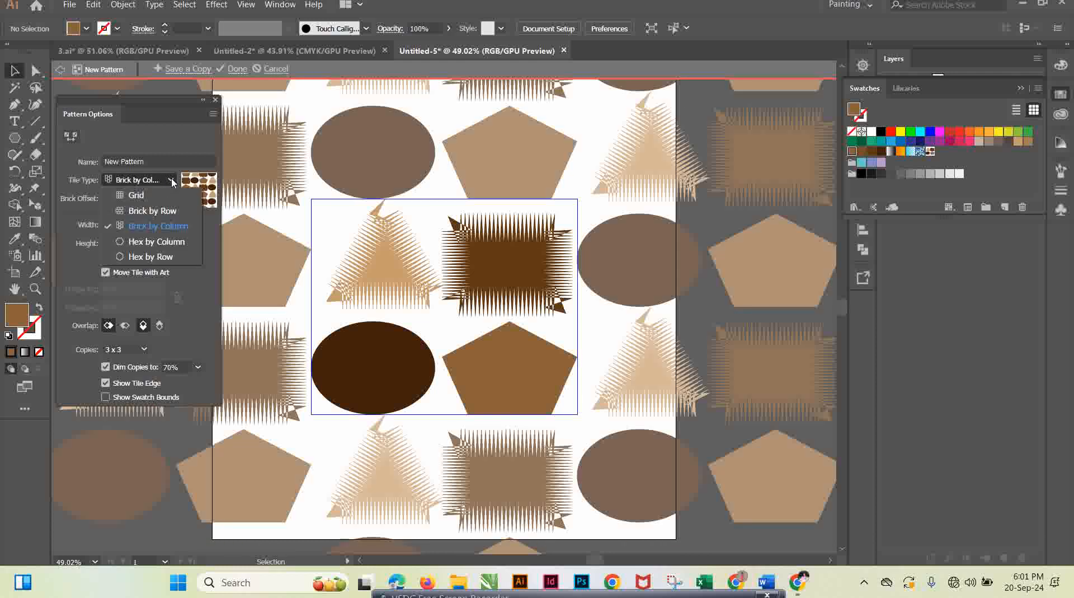
{"action": "left_click", "coordinate": [162, 211]}
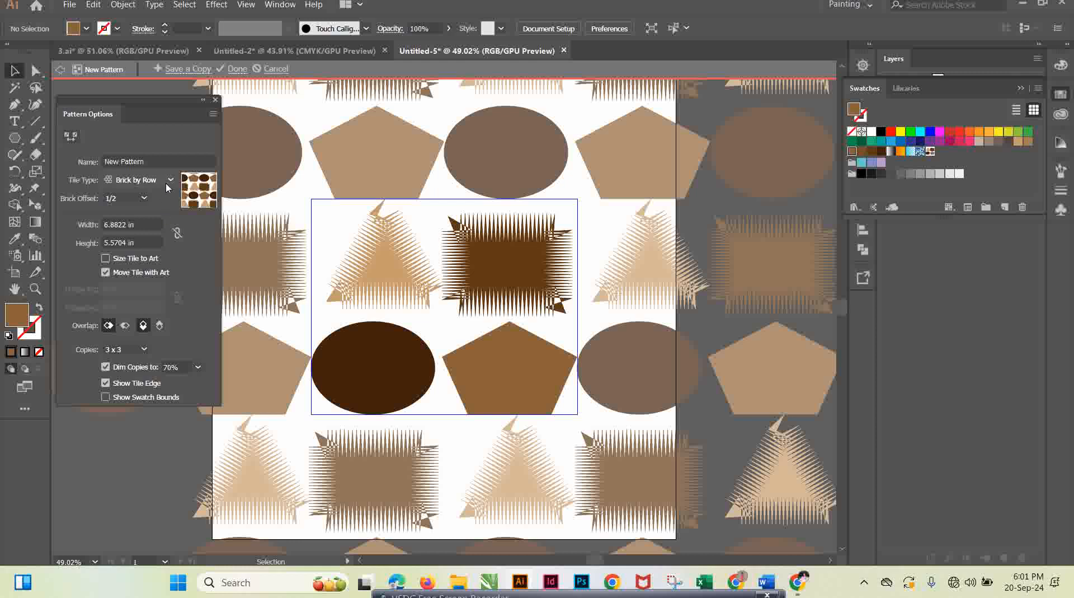
{"action": "left_click", "coordinate": [171, 181]}
{"action": "left_click", "coordinate": [158, 199]}
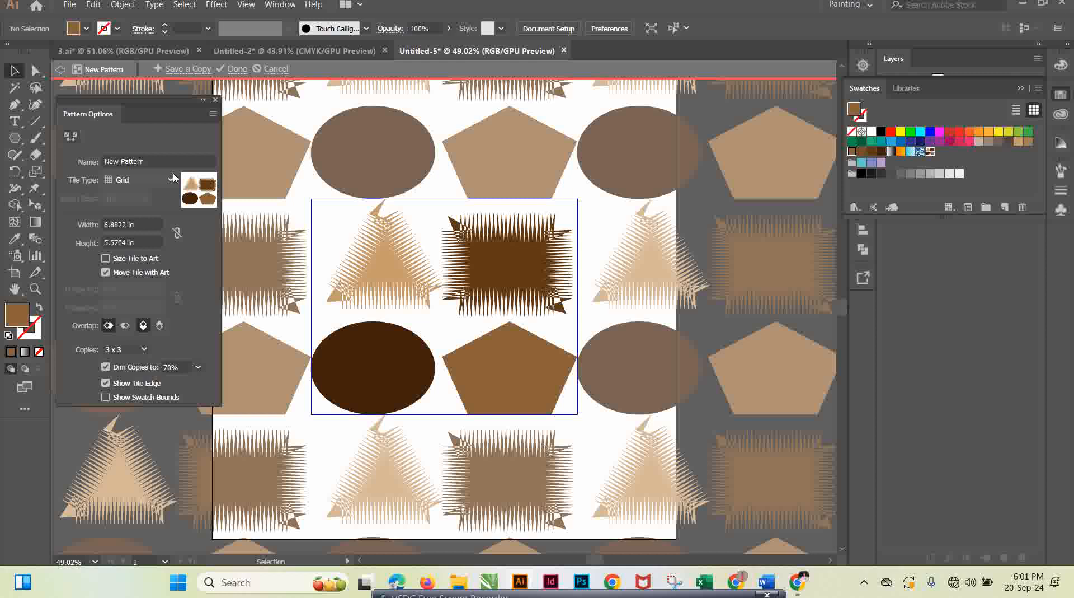
Step: Set the pattern tile's width and height to 4 in each and the number of copies to 5 x 5
{"action": "left_click", "coordinate": [382, 371]}
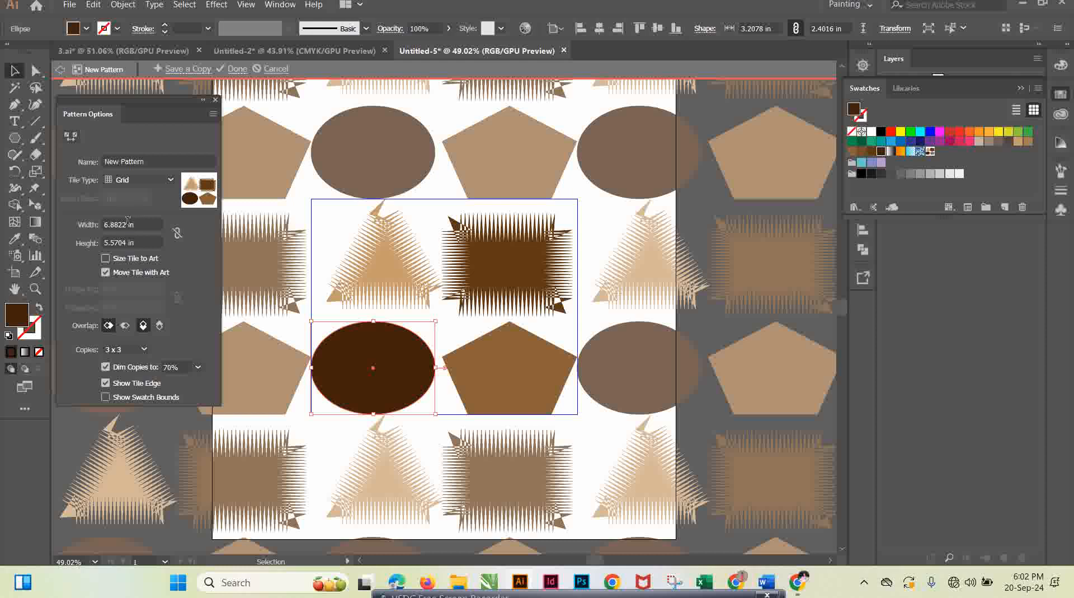
{"action": "left_click", "coordinate": [128, 223]}
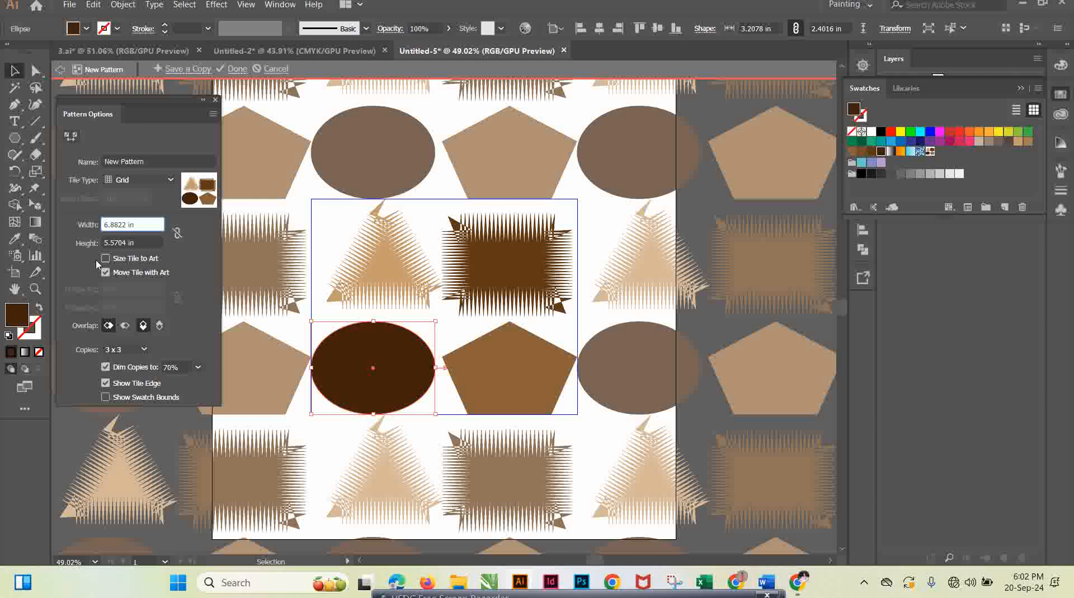
{"action": "key", "text": "BackSpace"}
{"action": "key", "text": "BackSpace"}
{"action": "key", "text": "BackSpace"}
{"action": "key", "text": "BackSpace"}
{"action": "key", "text": "BackSpace"}
{"action": "key", "text": "BackSpace"}
{"action": "type", "text": "4"}
{"action": "left_click", "coordinate": [127, 240]}
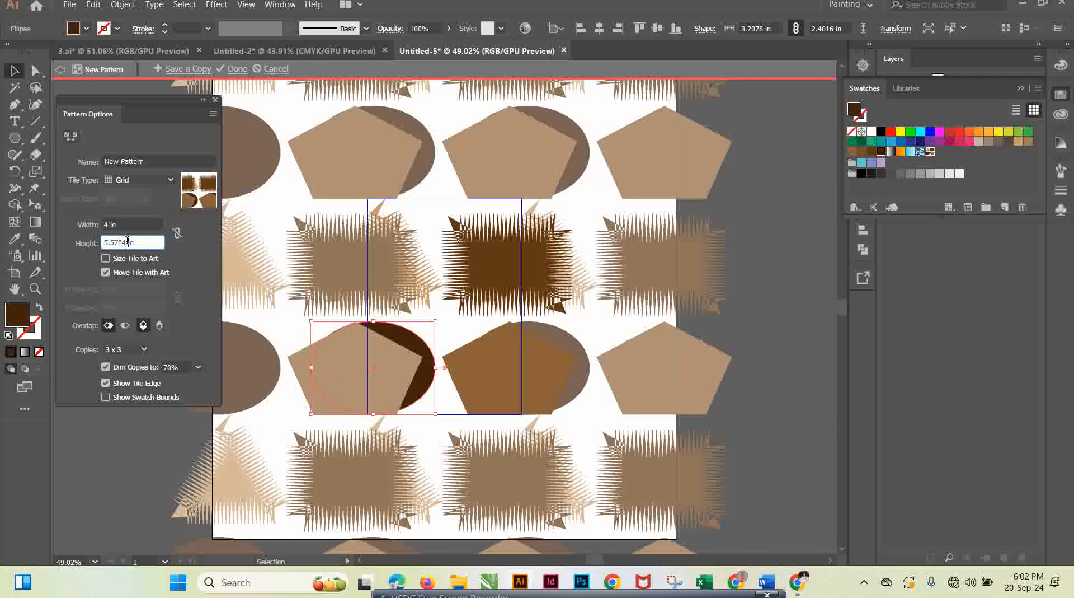
{"action": "key", "text": "BackSpace"}
{"action": "key", "text": "BackSpace"}
{"action": "key", "text": "BackSpace"}
{"action": "key", "text": "BackSpace"}
{"action": "type", "text": "4"}
{"action": "left_click", "coordinate": [140, 349]}
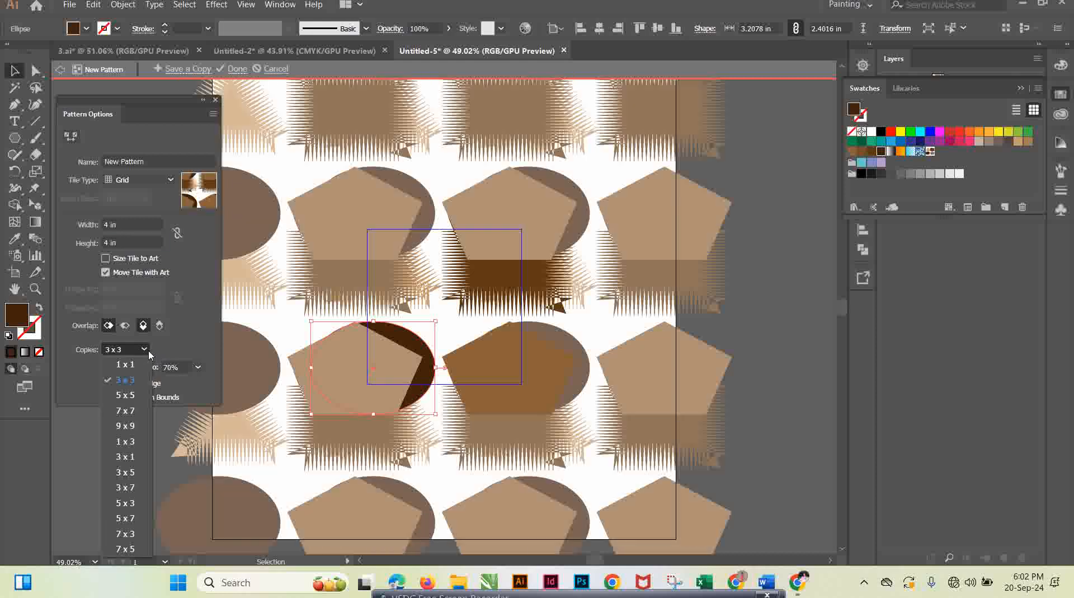
{"action": "left_click", "coordinate": [129, 399]}
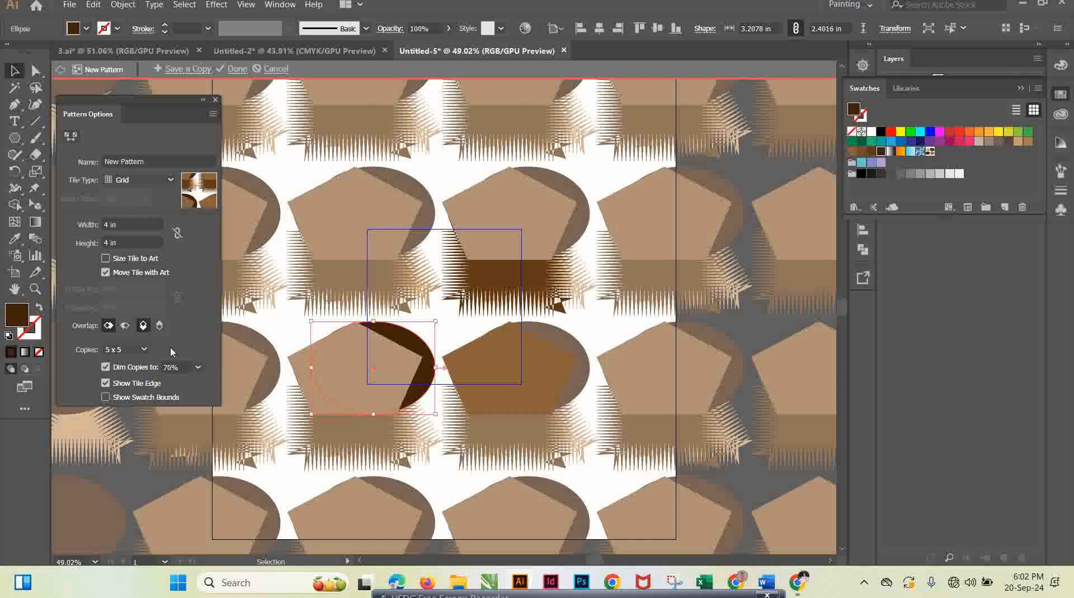
Step: Preview the pattern with undimmed copies and turn the 70% dimming back on
{"action": "left_click", "coordinate": [397, 276]}
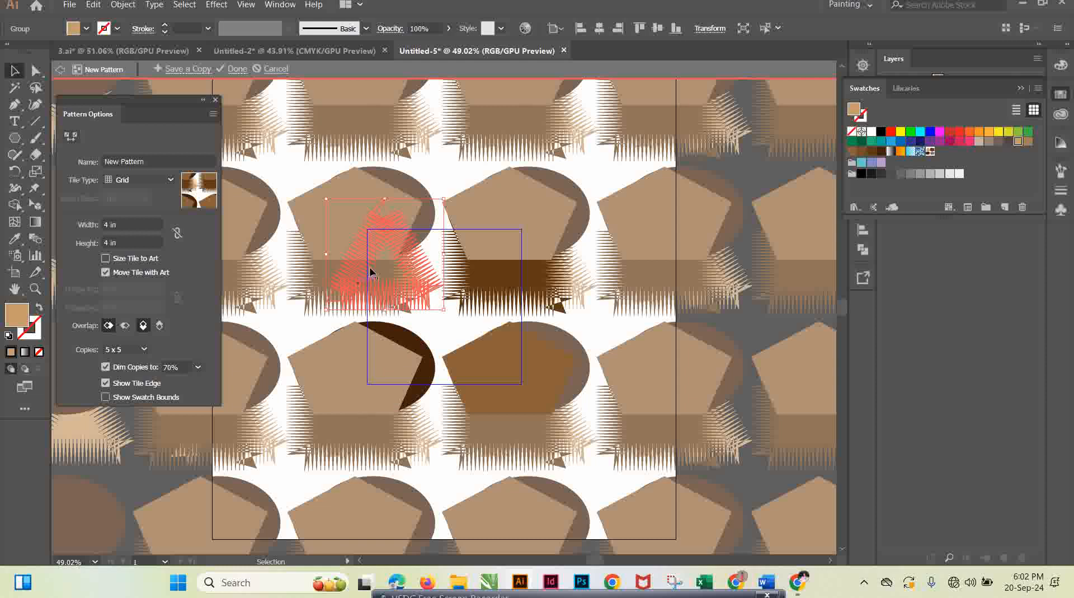
{"action": "left_click", "coordinate": [370, 354]}
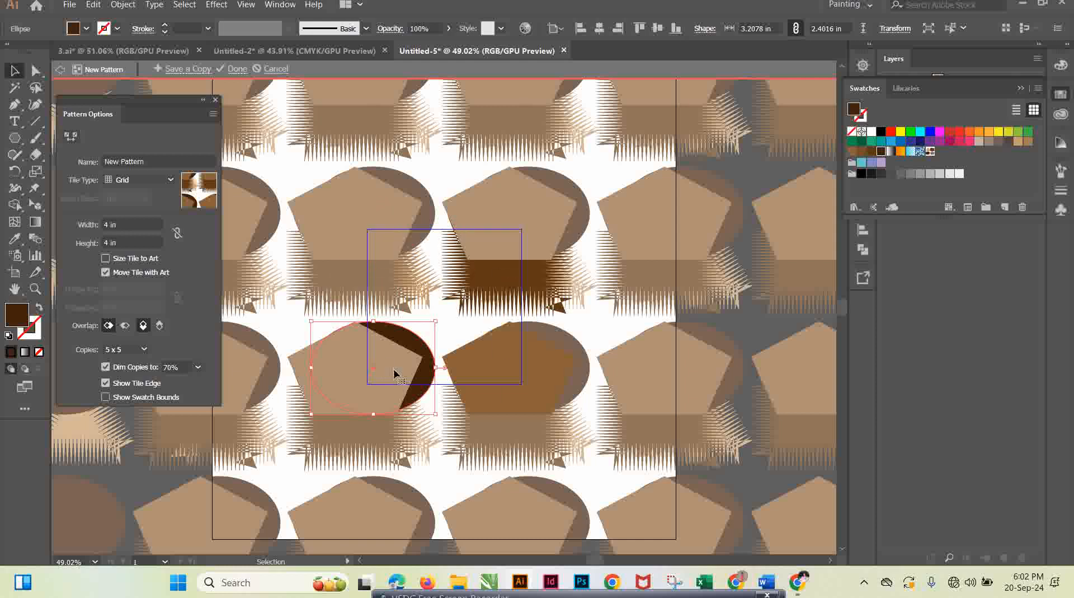
{"action": "left_click", "coordinate": [106, 368]}
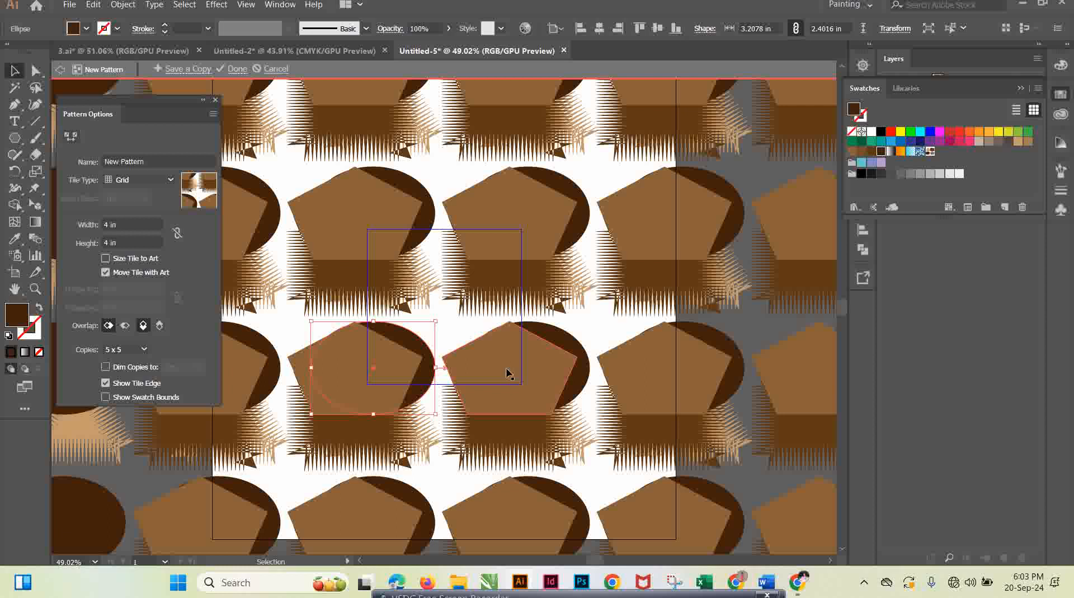
{"action": "left_click", "coordinate": [106, 368]}
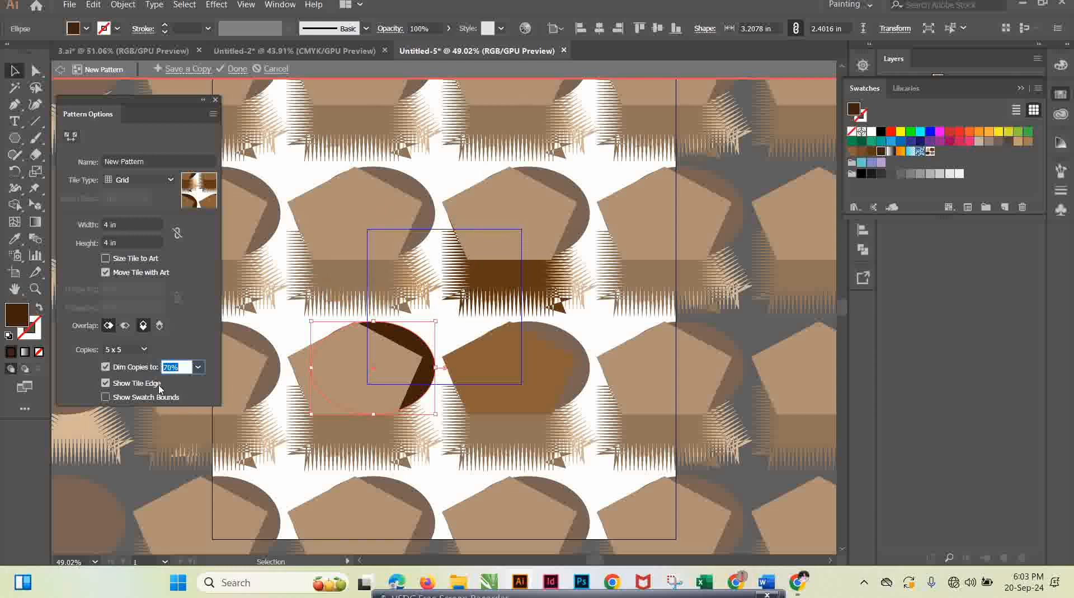
Step: Scale the zigzag triangle and zigzag rectangle down to fit side by side in the upper half of the pattern tile
{"action": "left_click", "coordinate": [393, 273]}
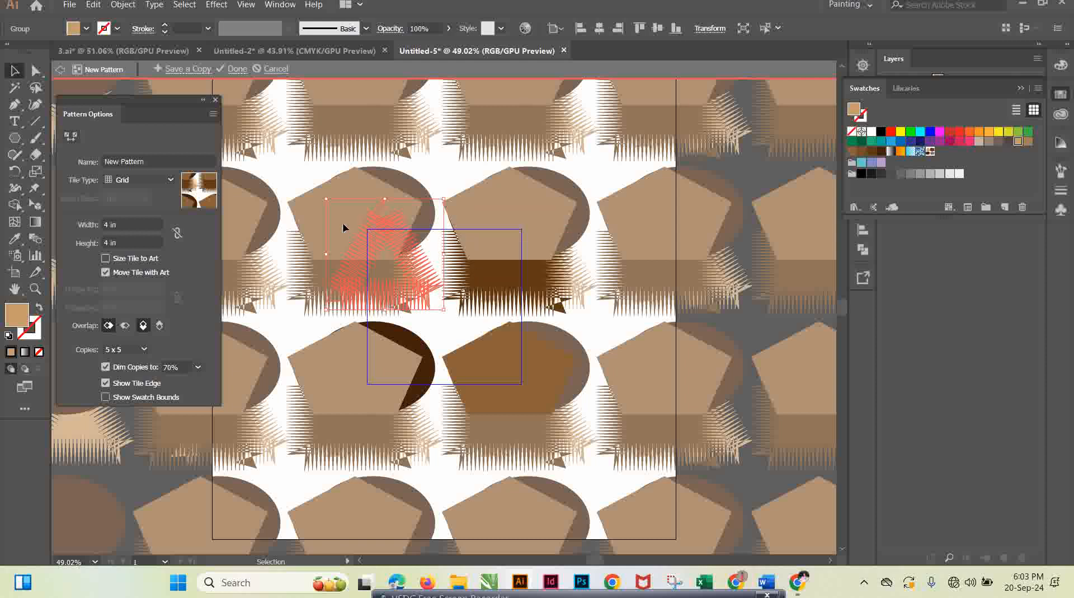
{"action": "left_click_drag", "start_coordinate": [326, 200], "coordinate": [369, 226]}
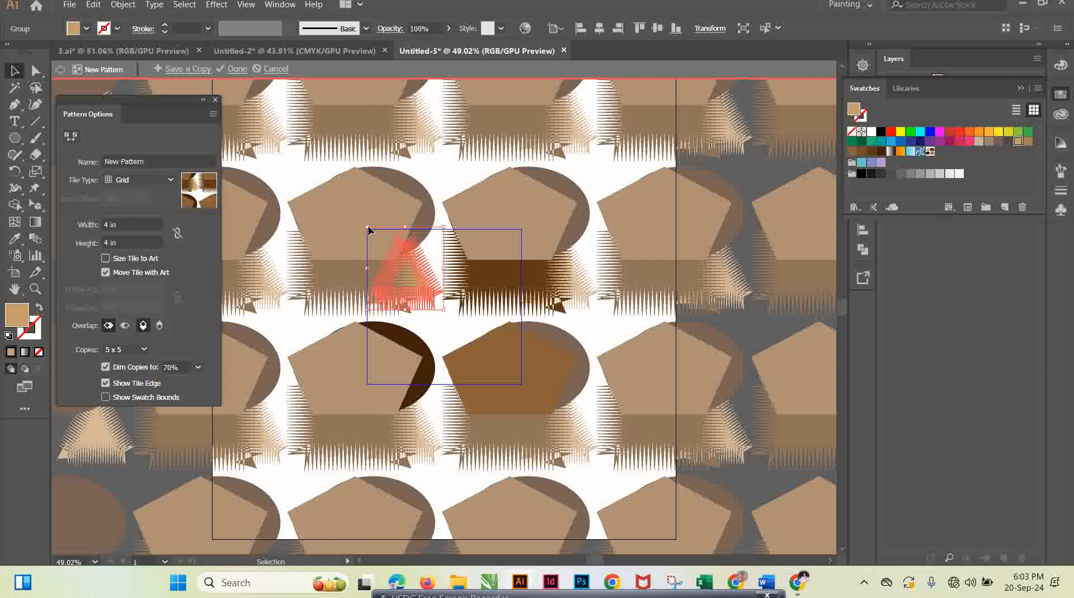
{"action": "left_click", "coordinate": [476, 255]}
{"action": "left_click_drag", "start_coordinate": [573, 215], "coordinate": [495, 261]}
Step: Scale the ellipse to about 1.77 x 1.60 in and shrink the pentagon to fit beside it in the lower half of the pattern tile
{"action": "left_click", "coordinate": [415, 273]}
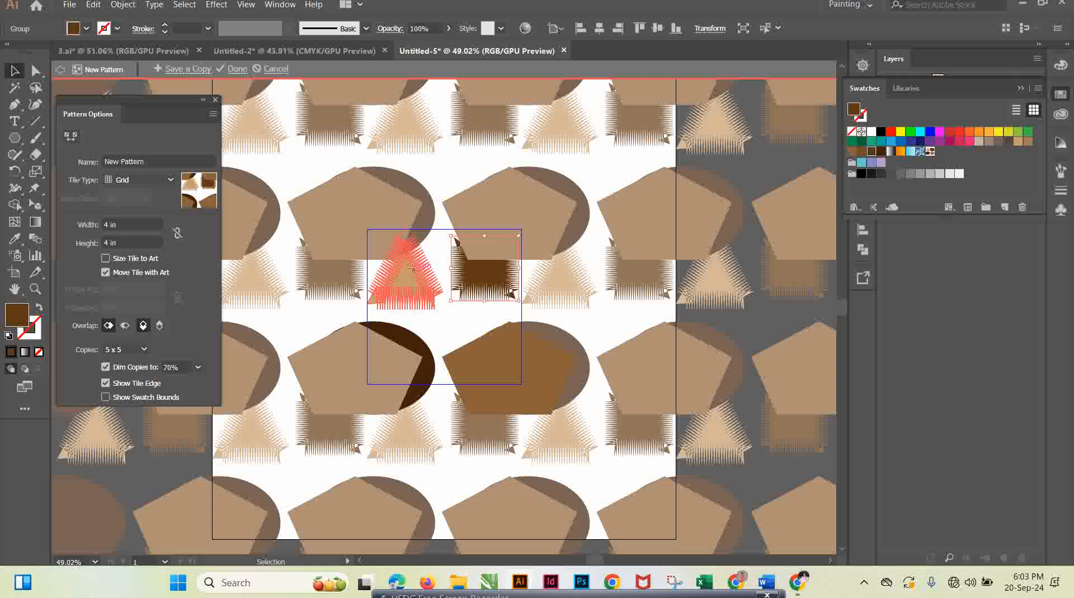
{"action": "left_click", "coordinate": [369, 379]}
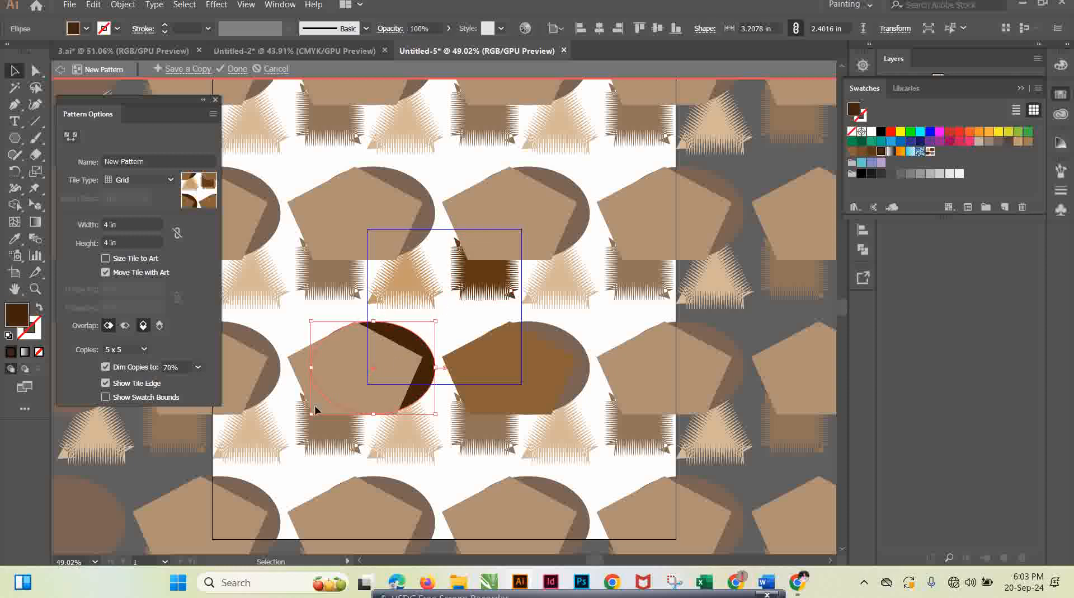
{"action": "left_click_drag", "start_coordinate": [312, 415], "coordinate": [367, 353]}
{"action": "left_click", "coordinate": [475, 358]}
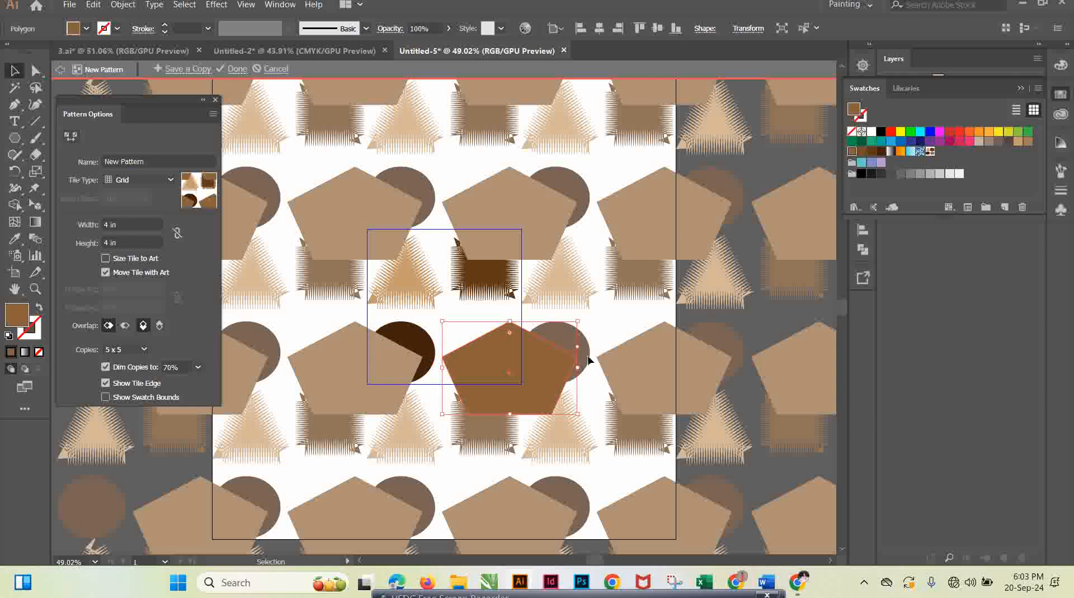
{"action": "left_click_drag", "start_coordinate": [577, 366], "coordinate": [519, 367]}
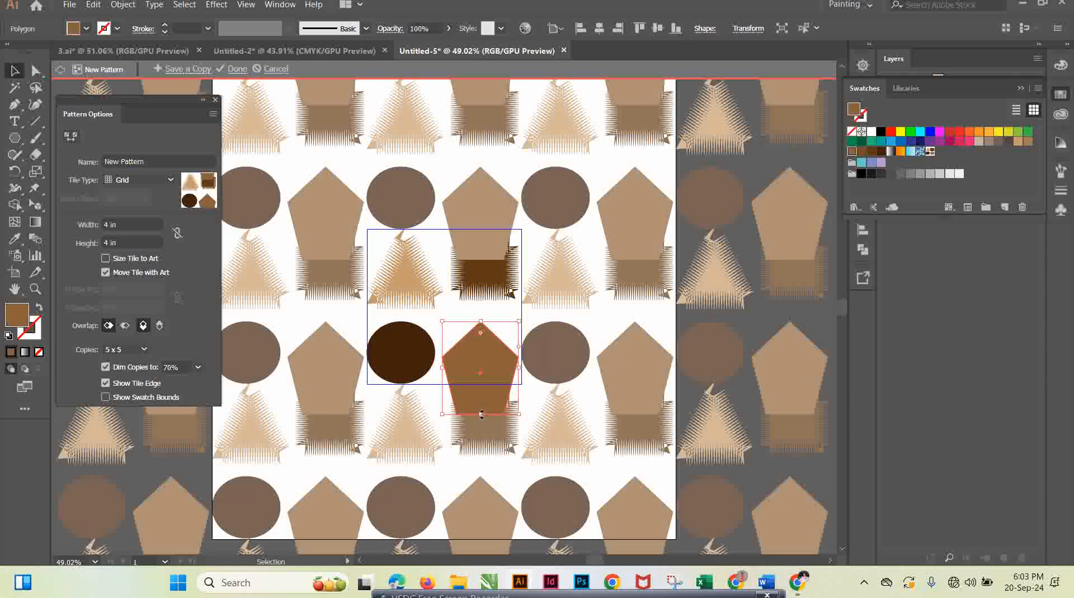
{"action": "left_click_drag", "start_coordinate": [481, 414], "coordinate": [482, 382]}
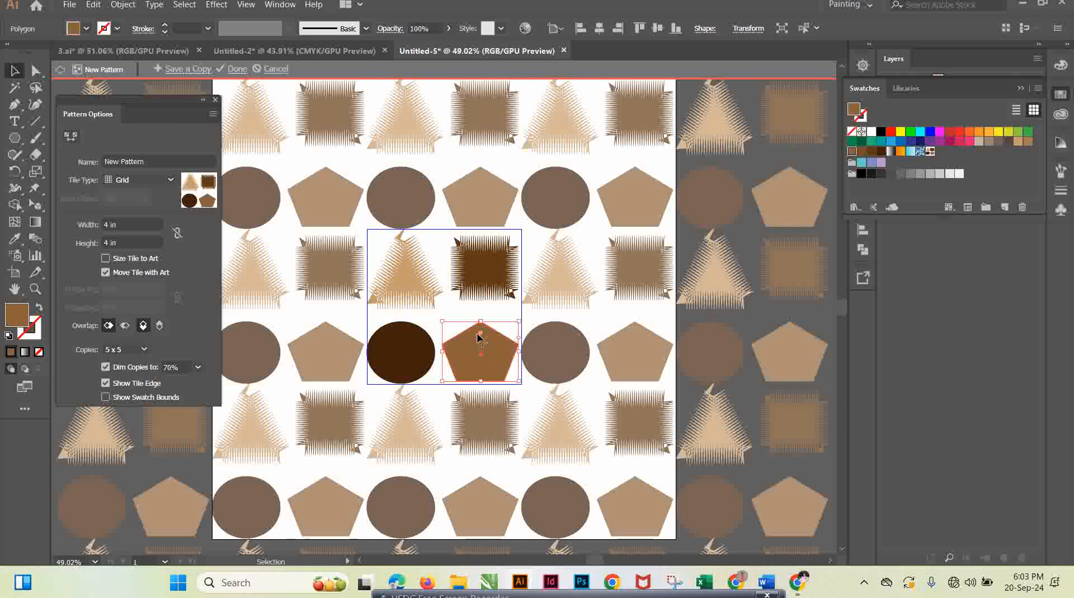
{"action": "left_click_drag", "start_coordinate": [479, 319], "coordinate": [479, 313]}
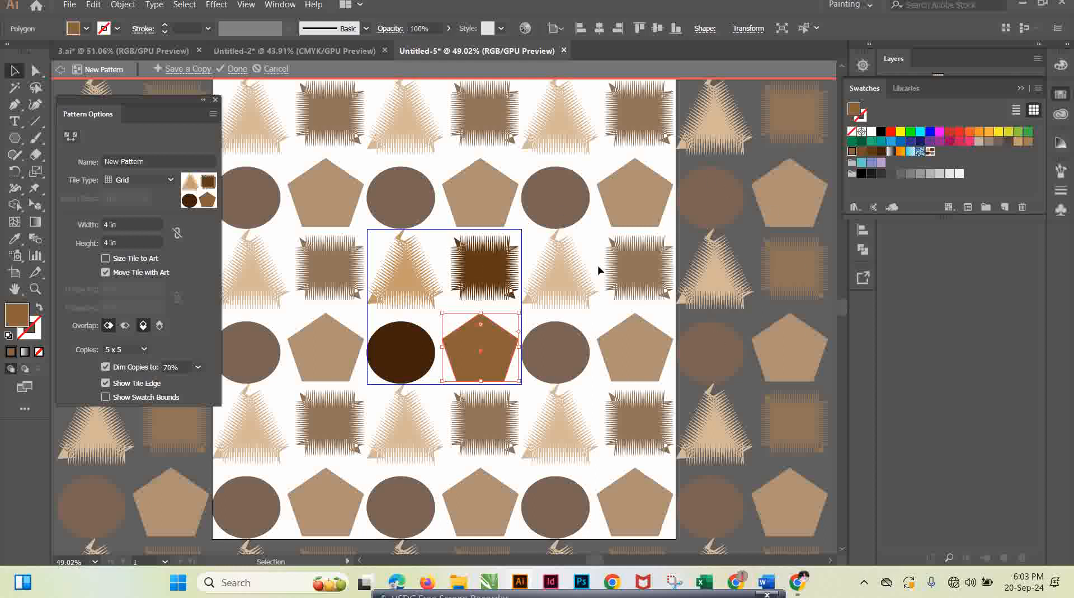
Step: Check the finished orange pattern in Untitled-2, return to Untitled-5 and apply the last-used Zig Zag effect to the ellipse and the pentagon
{"action": "left_click", "coordinate": [415, 271]}
{"action": "left_click", "coordinate": [402, 344]}
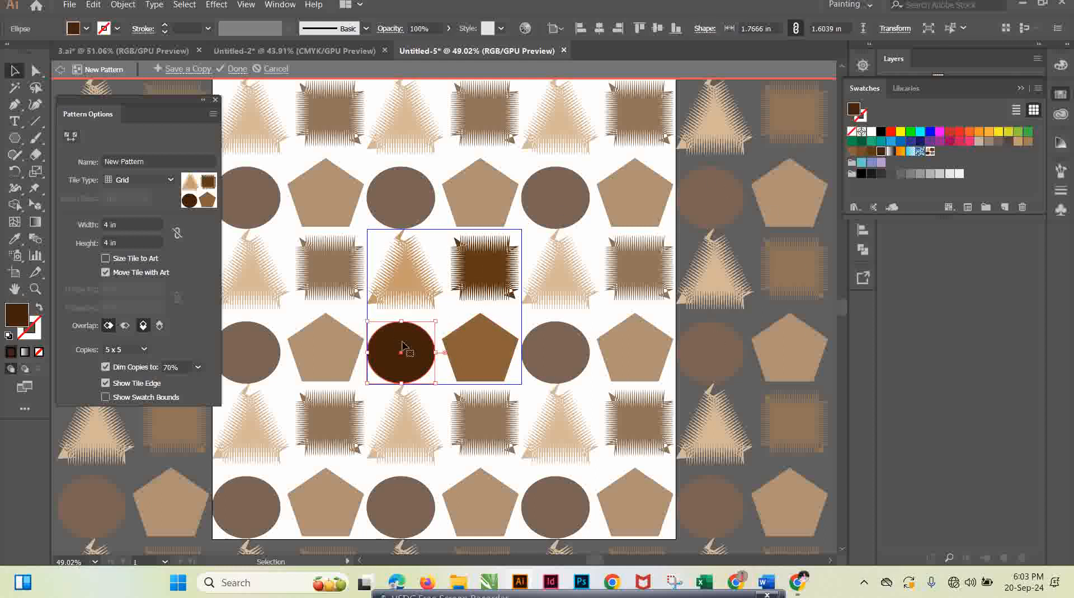
{"action": "left_click", "coordinate": [313, 50]}
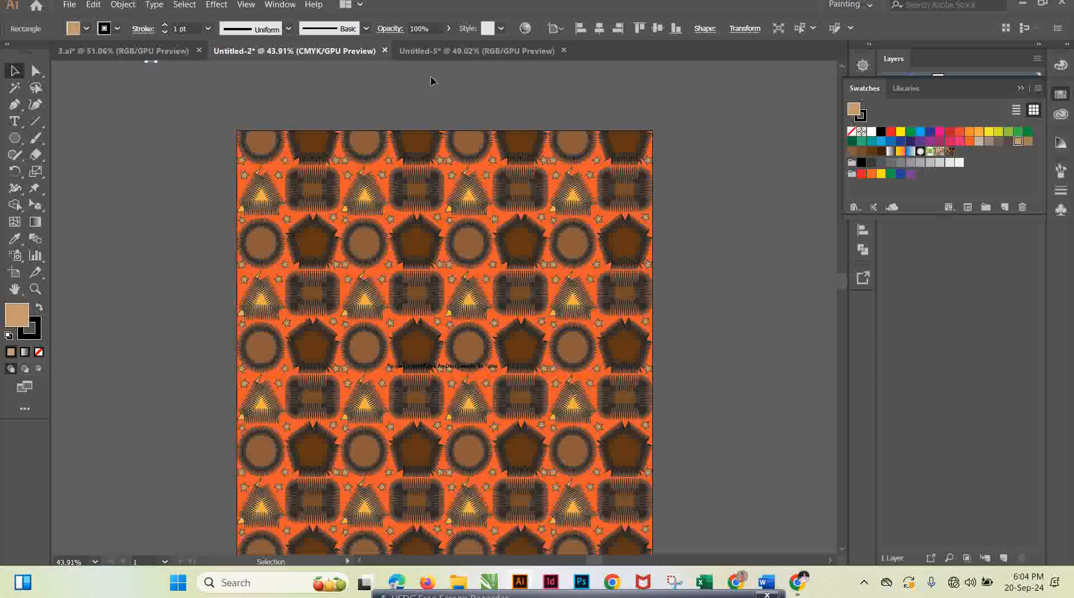
{"action": "left_click", "coordinate": [442, 52]}
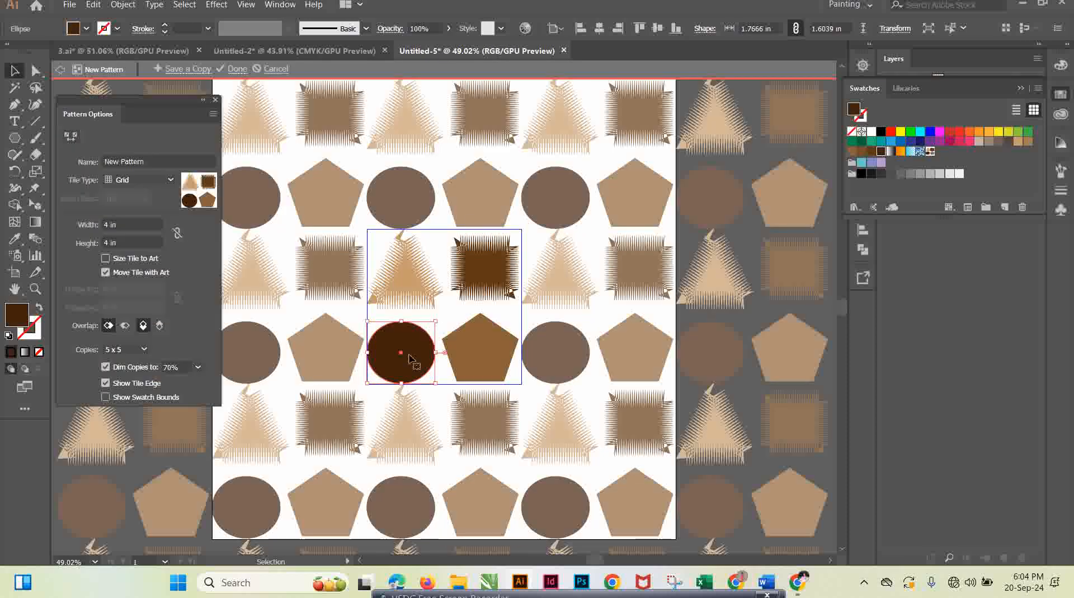
{"action": "left_click", "coordinate": [216, 5]}
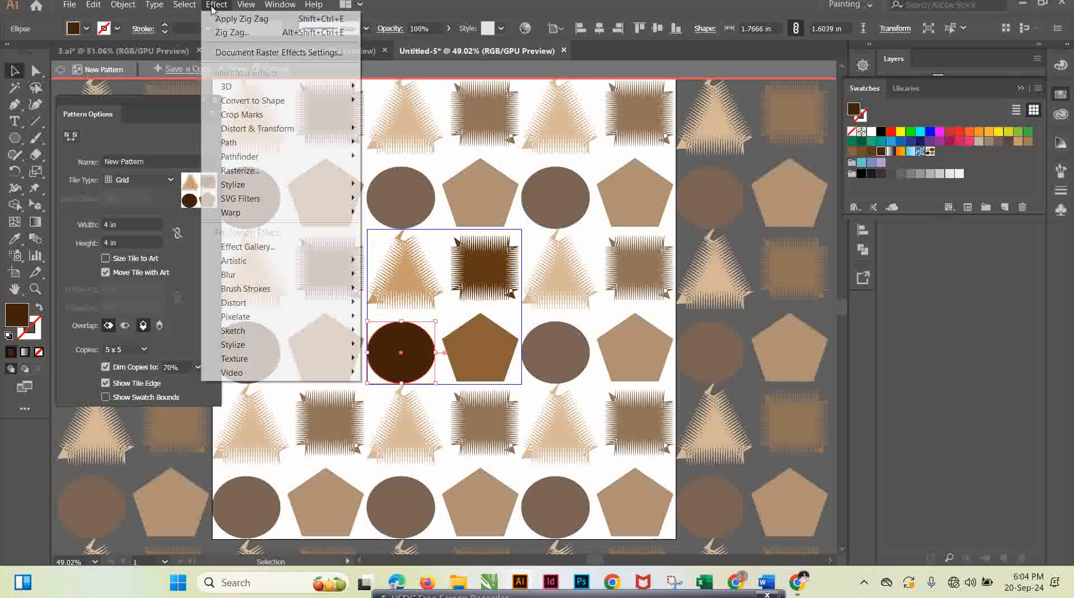
{"action": "left_click", "coordinate": [223, 19]}
{"action": "left_click", "coordinate": [457, 348]}
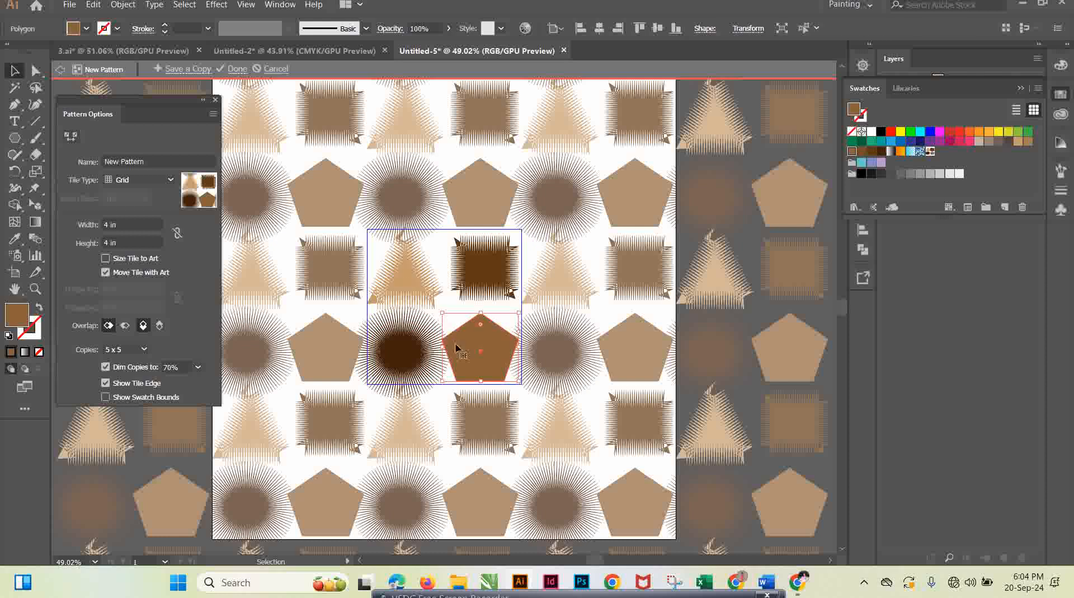
{"action": "left_click", "coordinate": [216, 5]}
{"action": "left_click", "coordinate": [228, 18]}
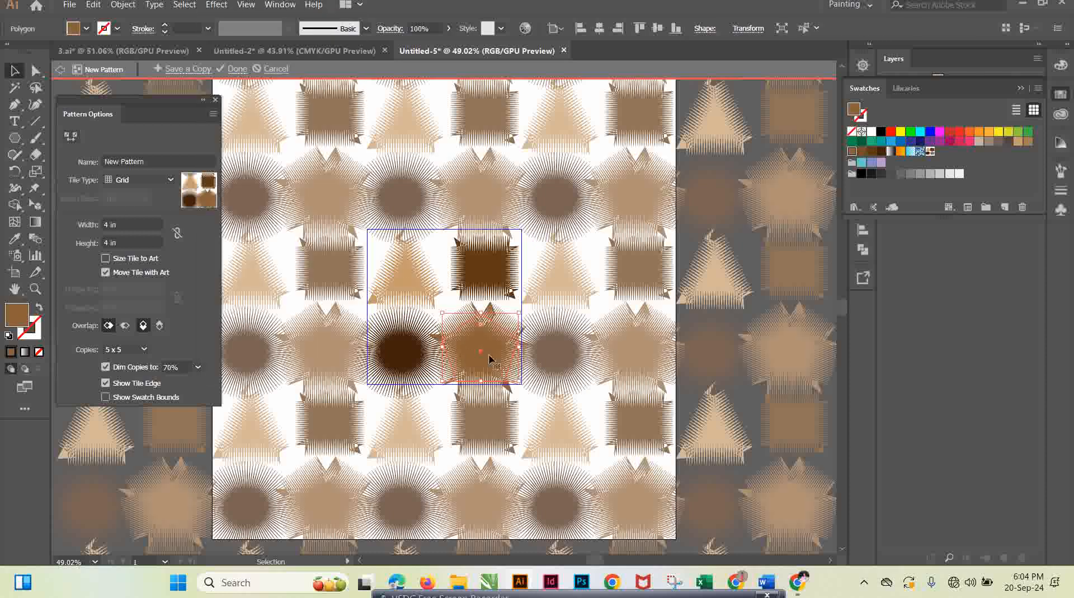
Step: Scale the zigzag ellipse down to about 1.00 x 0.90 in so its spikes fit the tile's lower-left quarter
{"action": "left_click", "coordinate": [404, 349]}
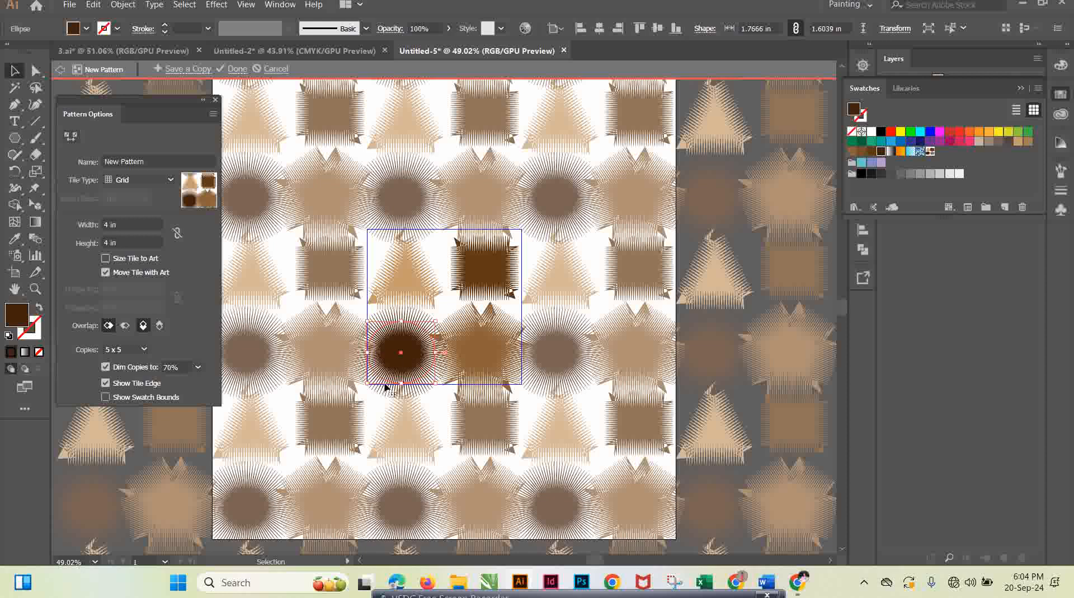
{"action": "left_click_drag", "start_coordinate": [365, 383], "coordinate": [379, 367]}
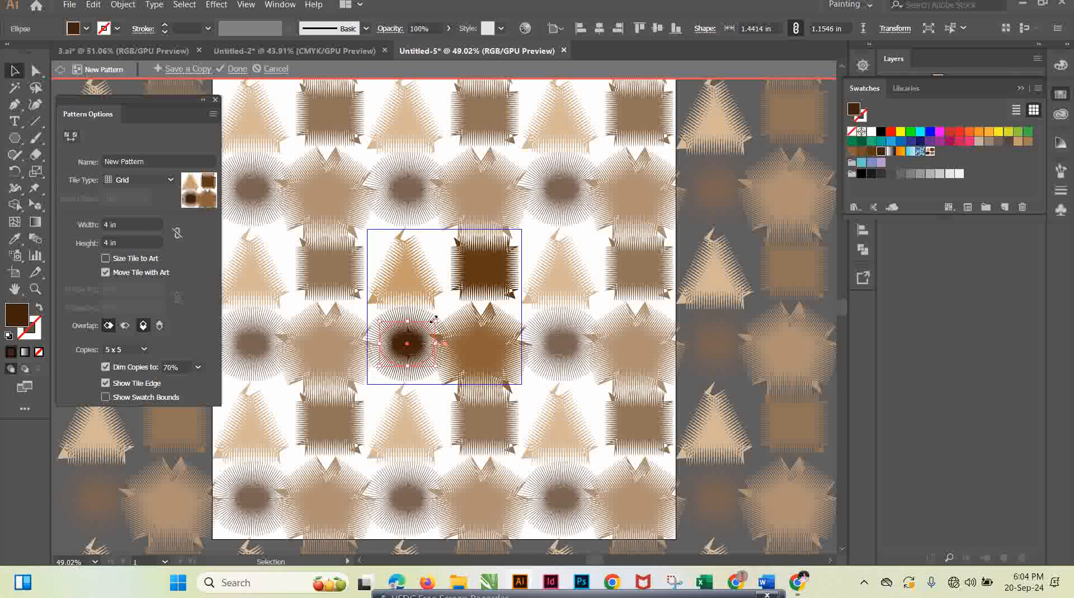
{"action": "left_click_drag", "start_coordinate": [435, 319], "coordinate": [427, 325]}
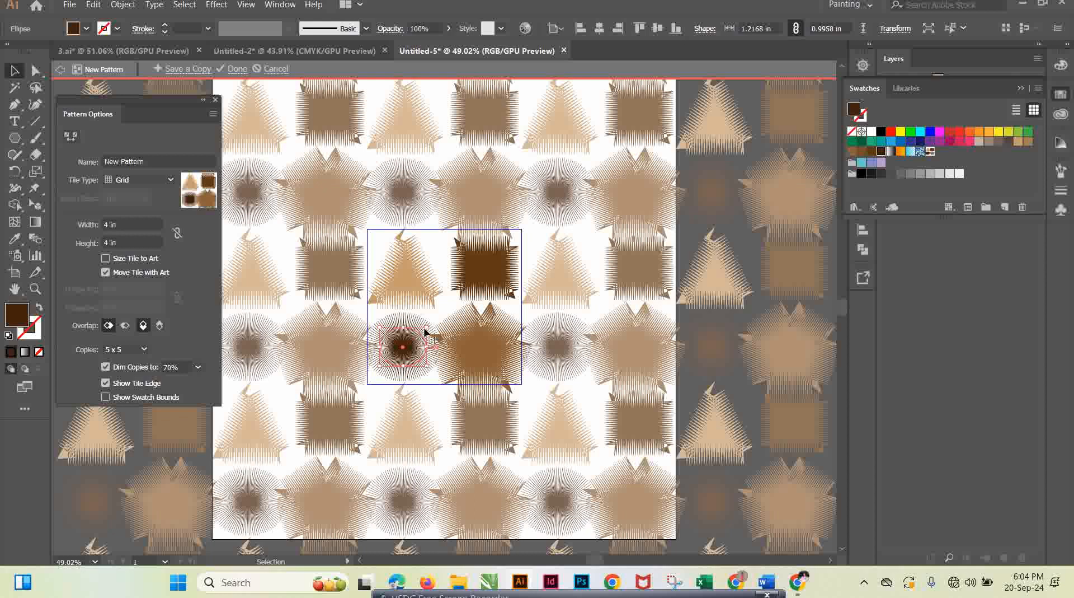
{"action": "left_click_drag", "start_coordinate": [427, 325], "coordinate": [393, 352]}
Step: Scale the zigzag pentagon down and reposition it in the lower-right quarter of the pattern tile
{"action": "left_click", "coordinate": [453, 350]}
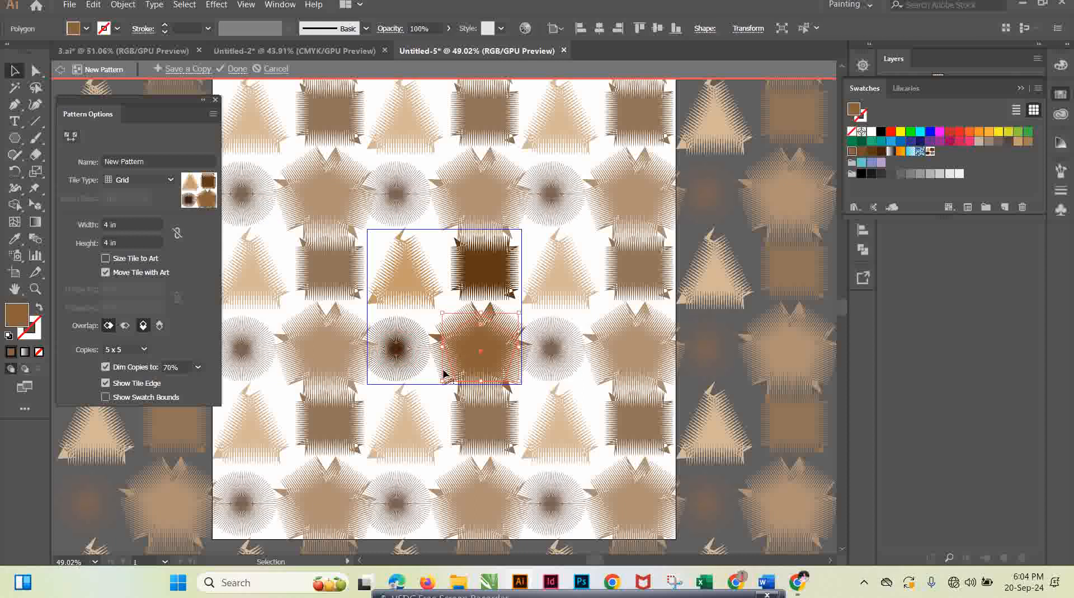
{"action": "left_click_drag", "start_coordinate": [442, 383], "coordinate": [453, 359]}
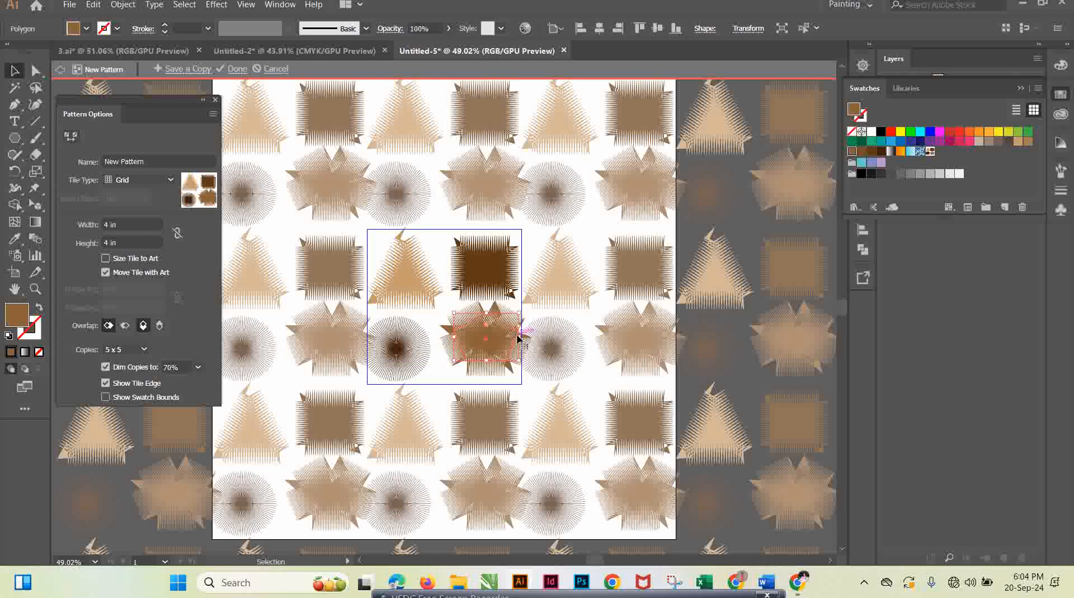
{"action": "left_click_drag", "start_coordinate": [519, 336], "coordinate": [488, 364]}
Step: Make the zigzag ellipse an about 0.90 in circle, and adjust the pentagon's height and position to keep its spikes inside the tile
{"action": "left_click", "coordinate": [399, 347]}
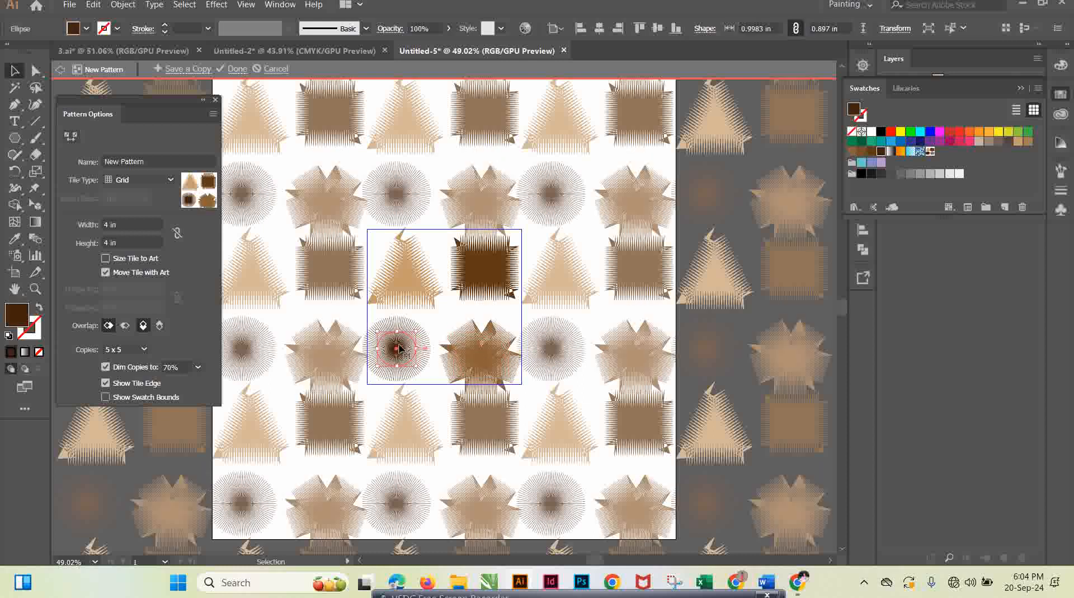
{"action": "left_click_drag", "start_coordinate": [378, 348], "coordinate": [401, 351]}
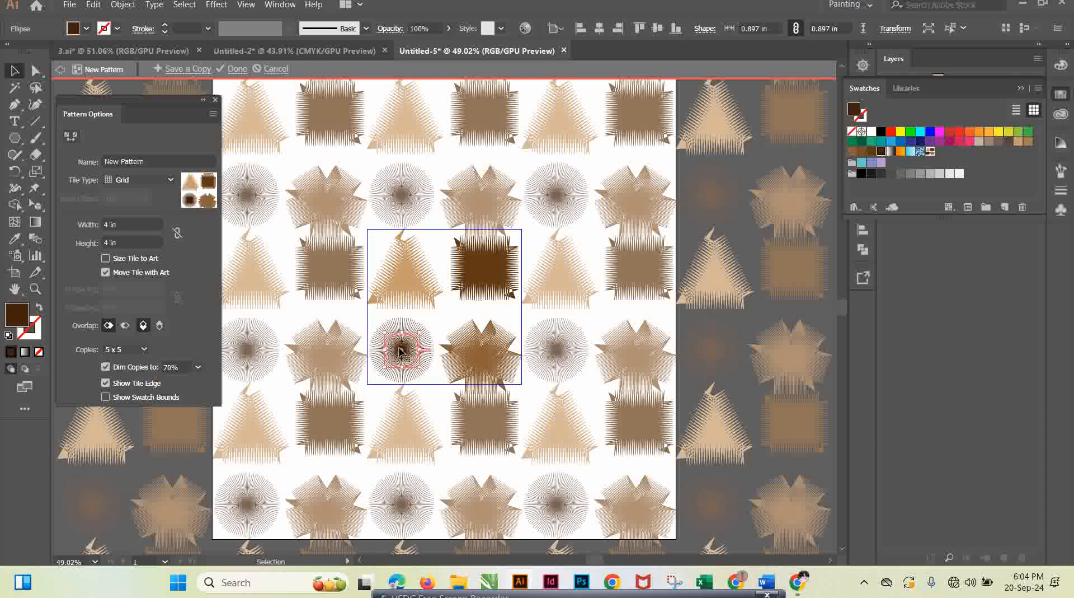
{"action": "left_click", "coordinate": [482, 352]}
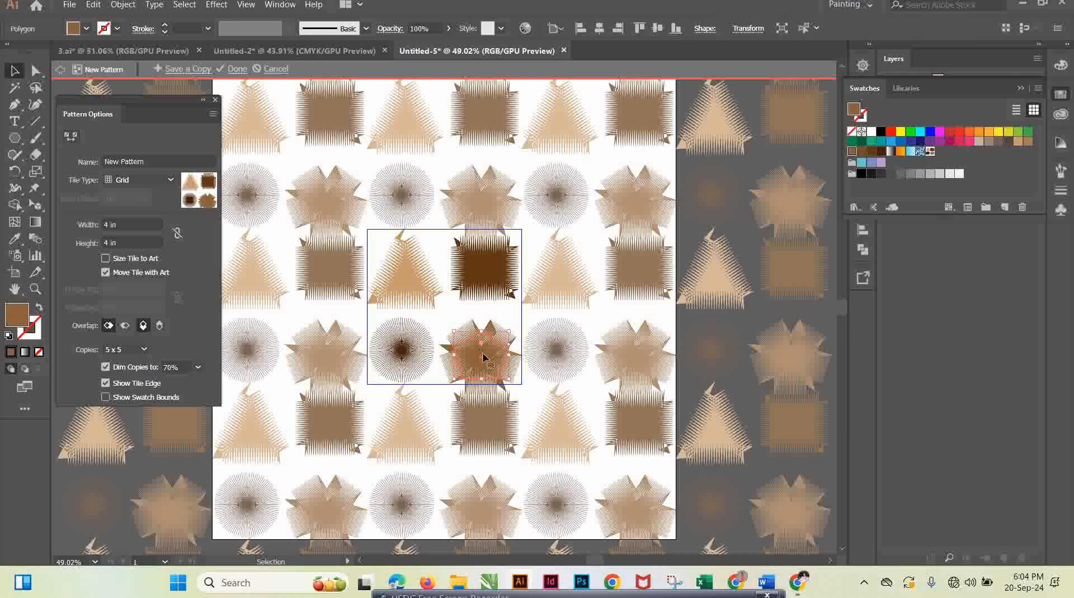
{"action": "left_click_drag", "start_coordinate": [481, 329], "coordinate": [507, 348]}
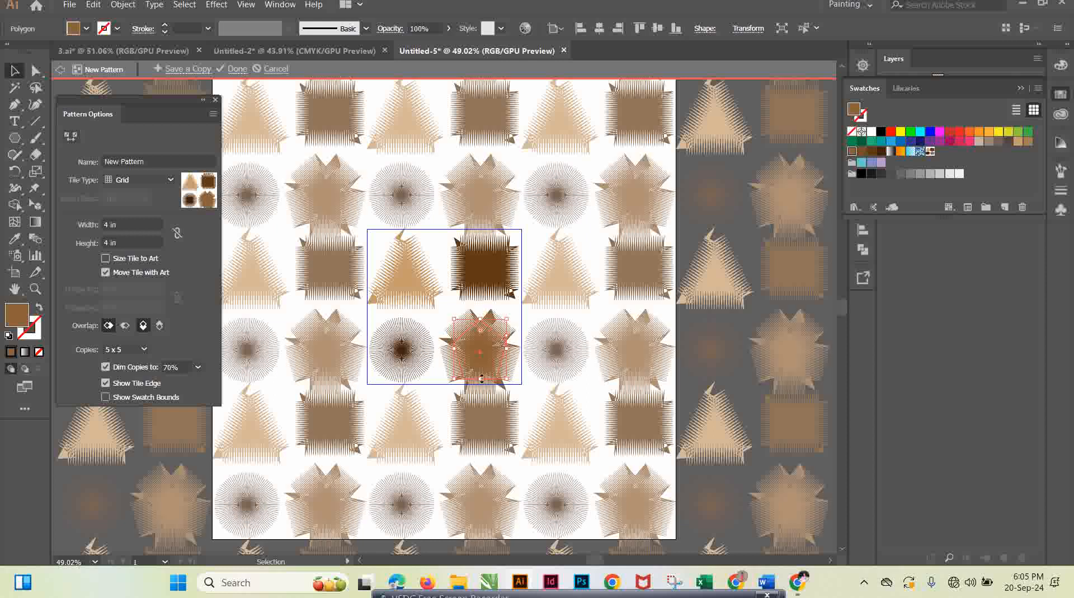
{"action": "left_click_drag", "start_coordinate": [480, 381], "coordinate": [480, 367]}
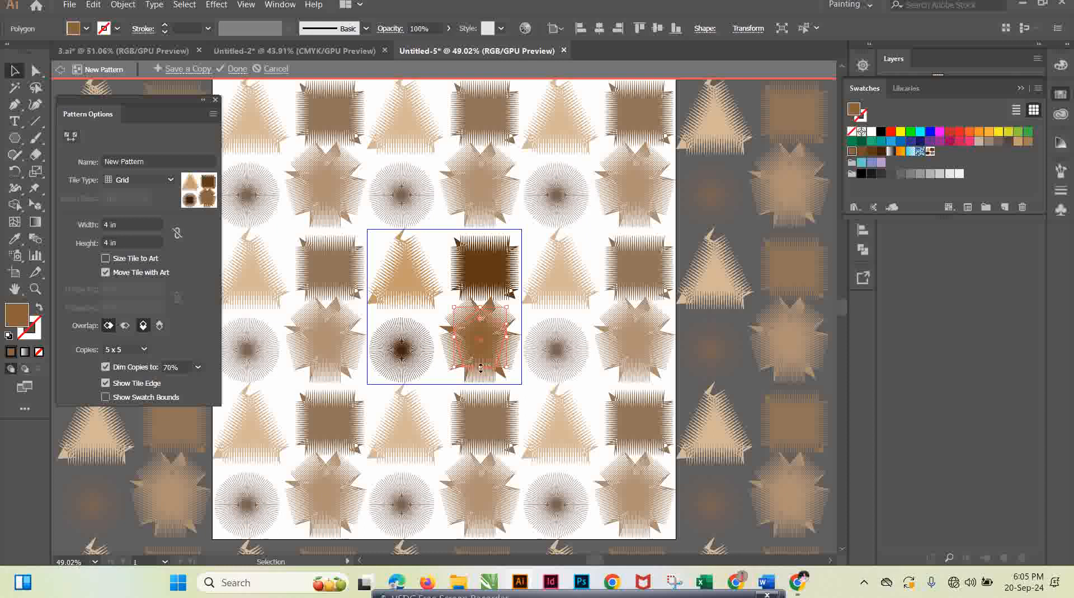
{"action": "mouse_move", "coordinate": [480, 306]}
{"action": "left_mouse_down"}
{"action": "mouse_move", "coordinate": [480, 336]}
{"action": "mouse_move", "coordinate": [479, 318]}
{"action": "left_mouse_up"}
Step: Move the zigzag rectangle into the tile's upper-right corner, and shift the zigzag triangle slightly right and reduce its height to fit the tile
{"action": "left_click", "coordinate": [475, 277]}
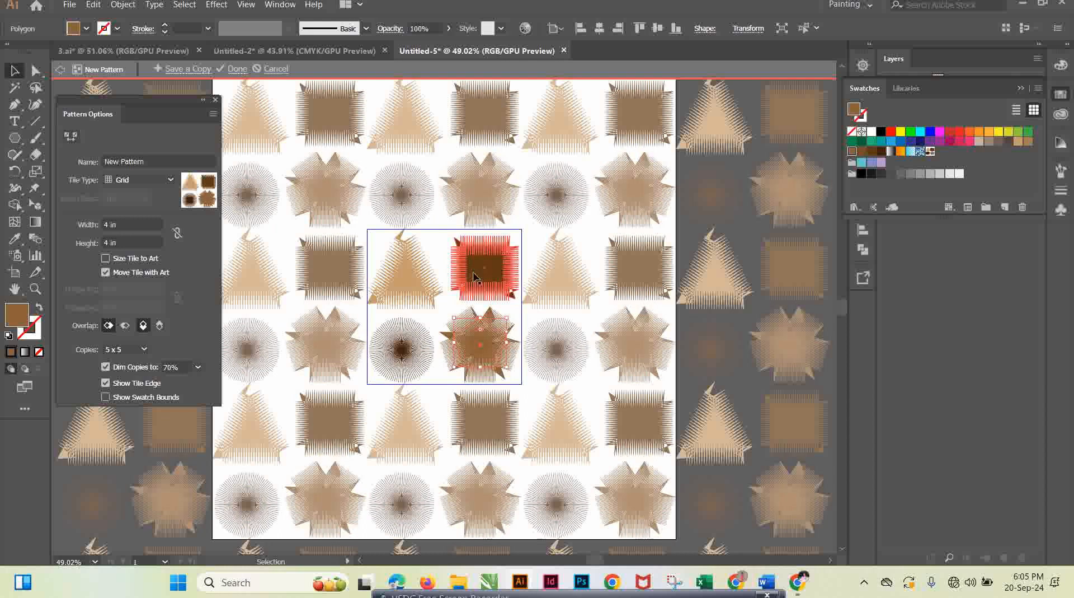
{"action": "left_click_drag", "start_coordinate": [475, 278], "coordinate": [476, 269]}
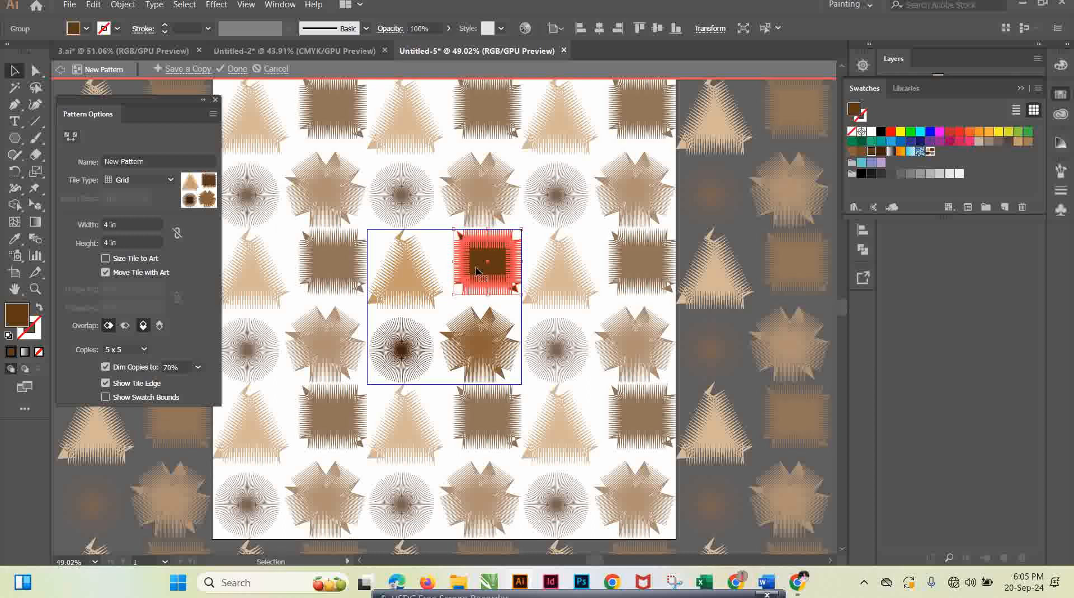
{"action": "left_click", "coordinate": [423, 283]}
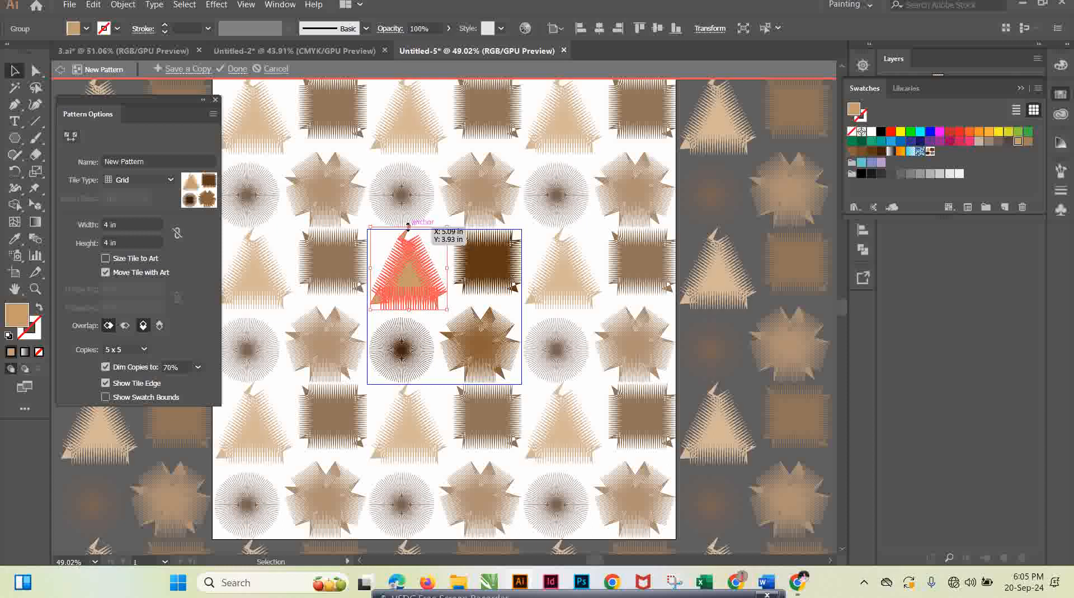
{"action": "left_click_drag", "start_coordinate": [408, 226], "coordinate": [408, 236]}
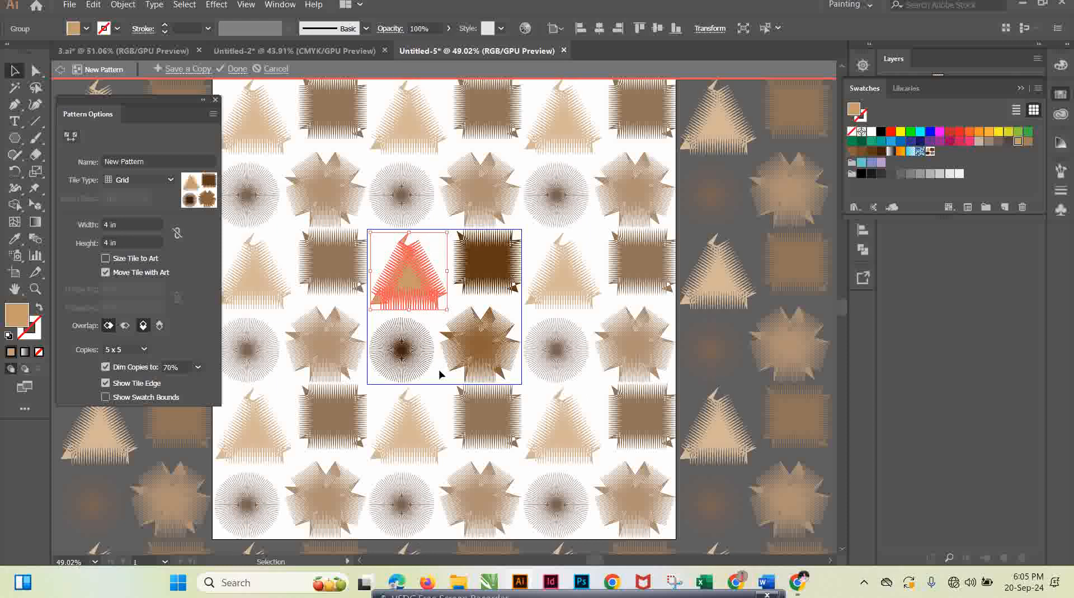
{"action": "left_click", "coordinate": [533, 314]}
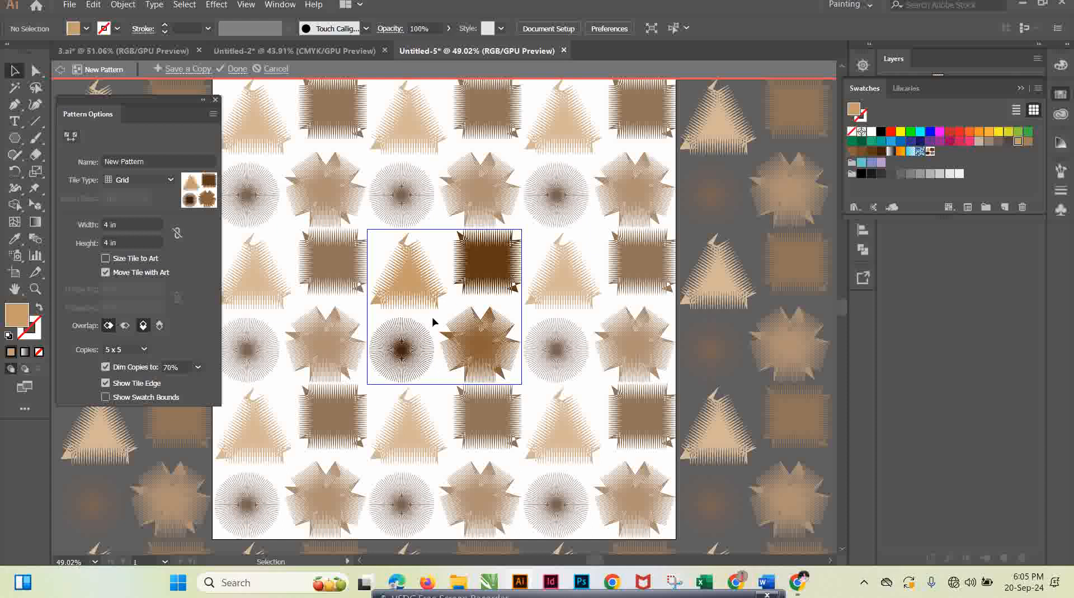
Step: Compare with the Untitled-2 pattern, then draw a tan circle about 0.23 in across in the tile's upper-left corner, replacing an undone smaller attempt
{"action": "left_click", "coordinate": [327, 51]}
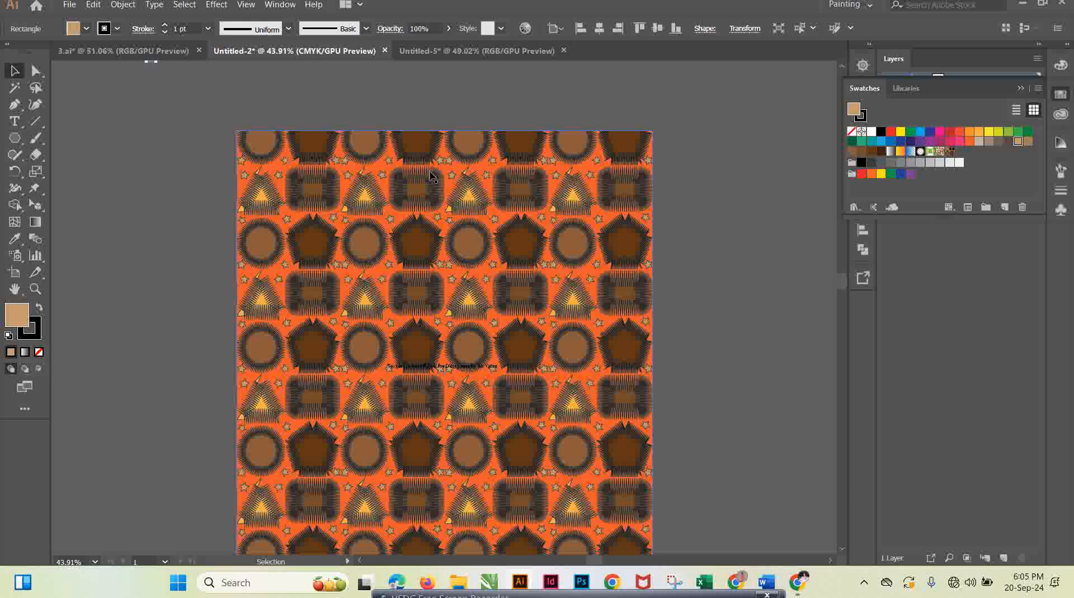
{"action": "left_click", "coordinate": [456, 50]}
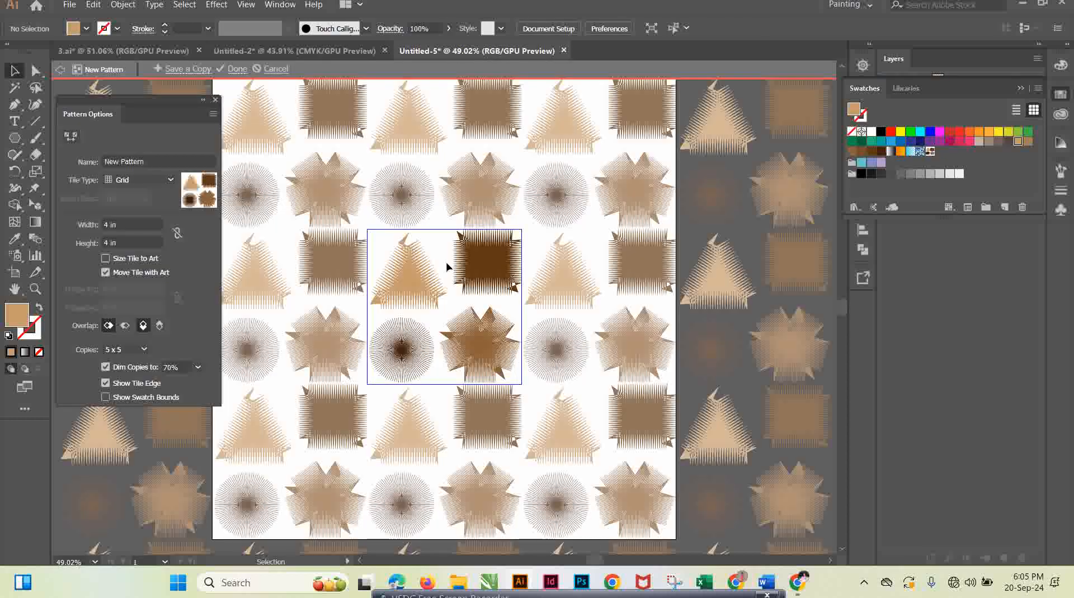
{"action": "left_click", "coordinate": [23, 146]}
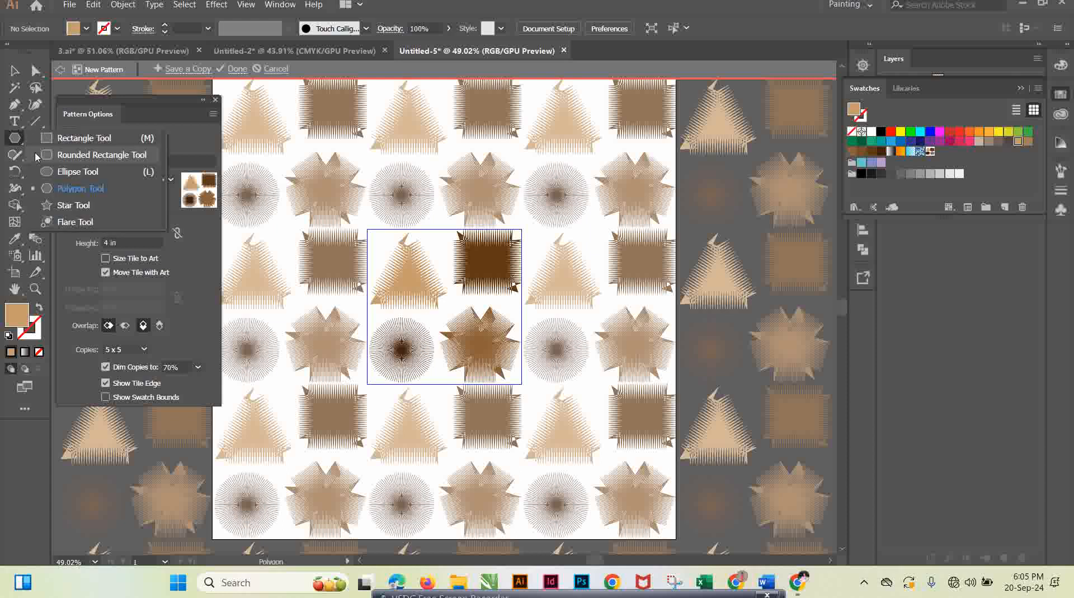
{"action": "left_click", "coordinate": [69, 173]}
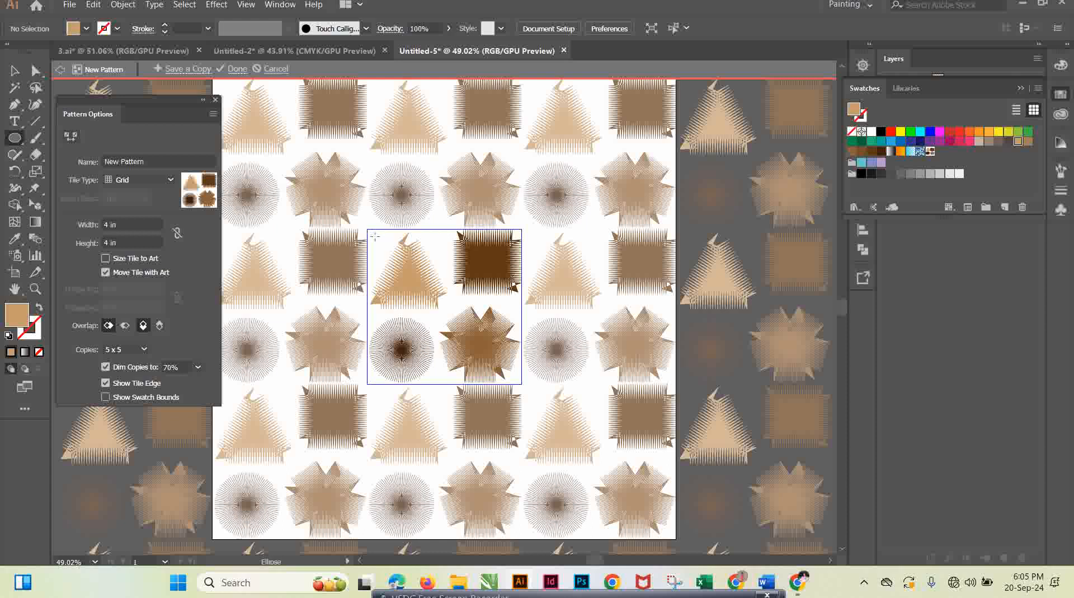
{"action": "left_click_drag", "start_coordinate": [374, 237], "coordinate": [381, 245]}
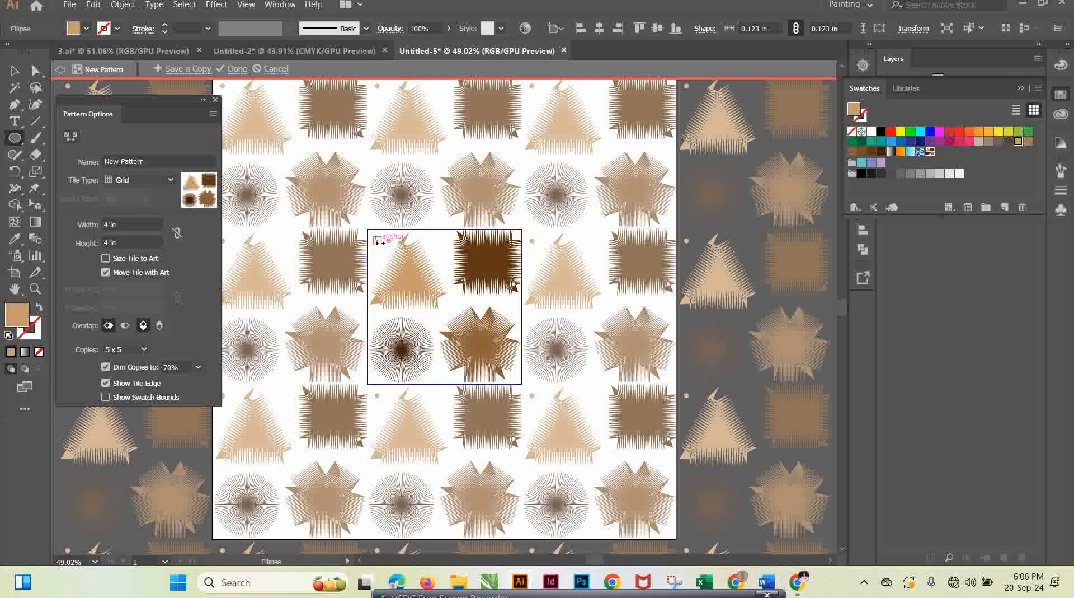
{"action": "left_click", "coordinate": [103, 5]}
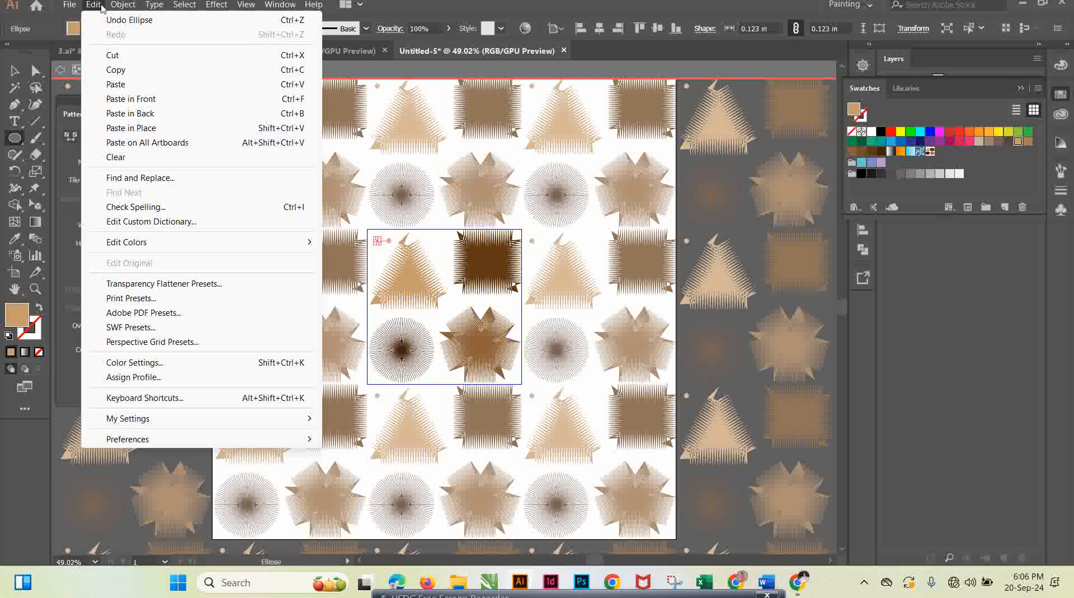
{"action": "left_click", "coordinate": [112, 21]}
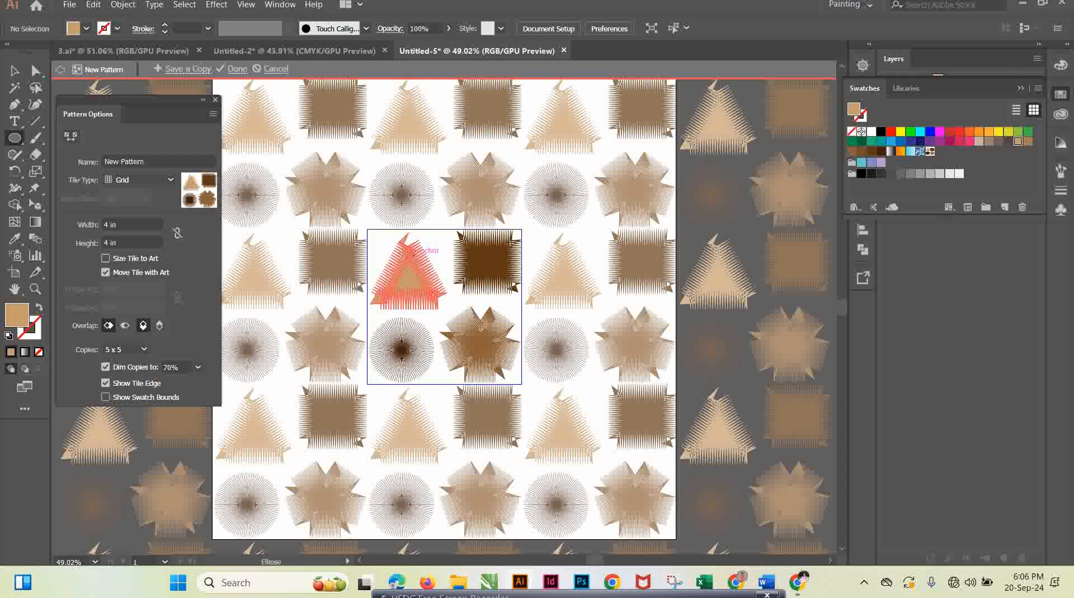
{"action": "left_click_drag", "start_coordinate": [374, 238], "coordinate": [384, 248]}
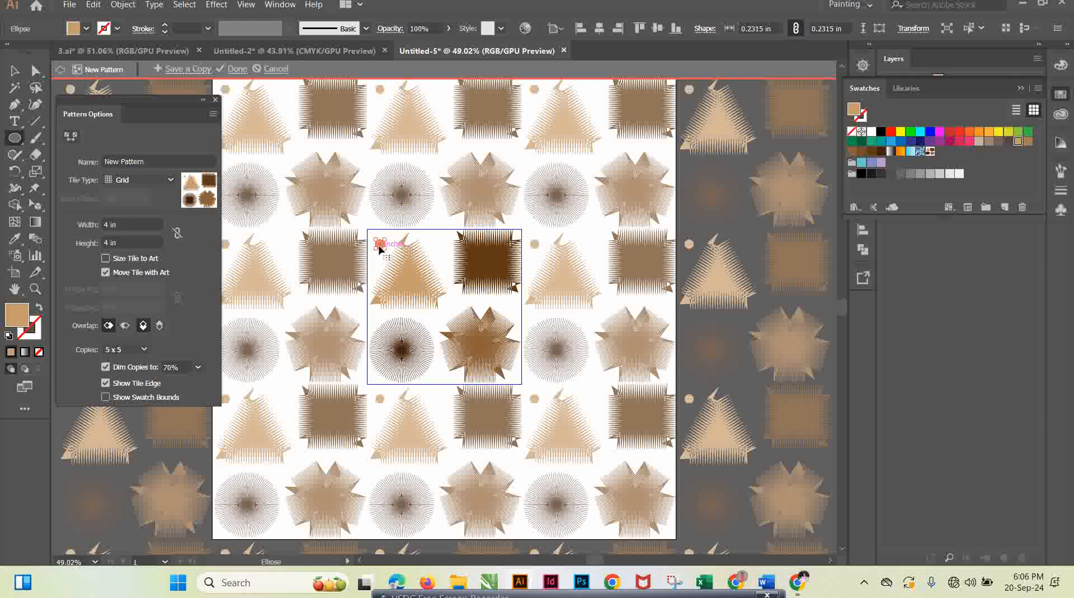
Step: Move the tan circle into the tile's upper-left corner, and place copies just below it and beside the zigzag triangle's right edge
{"action": "left_click_drag", "start_coordinate": [379, 244], "coordinate": [375, 237]}
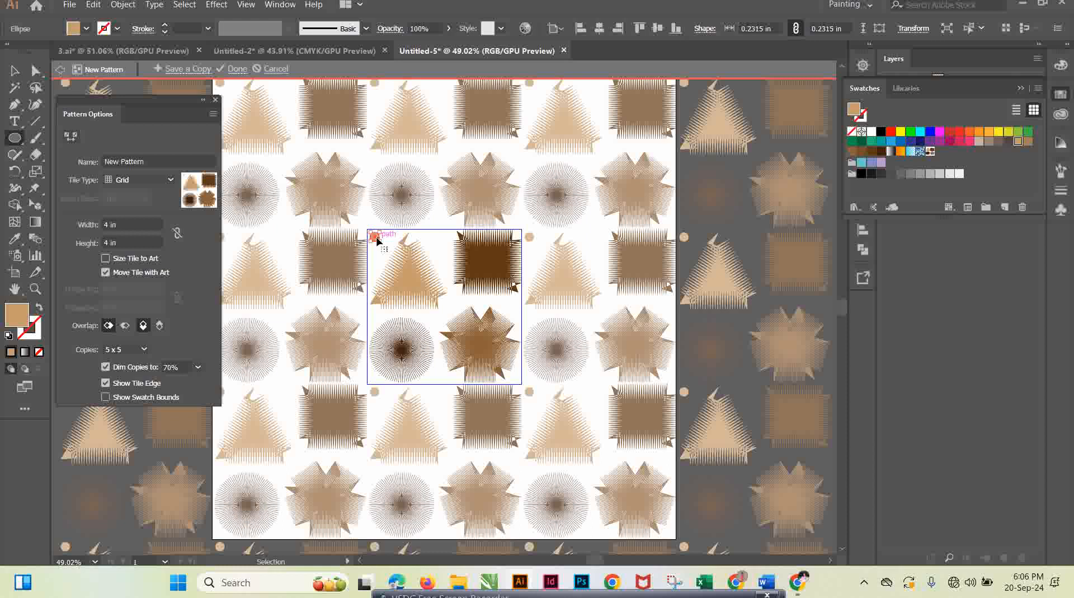
{"action": "left_click_drag", "start_coordinate": [377, 241], "coordinate": [379, 257], "text": "alt"}
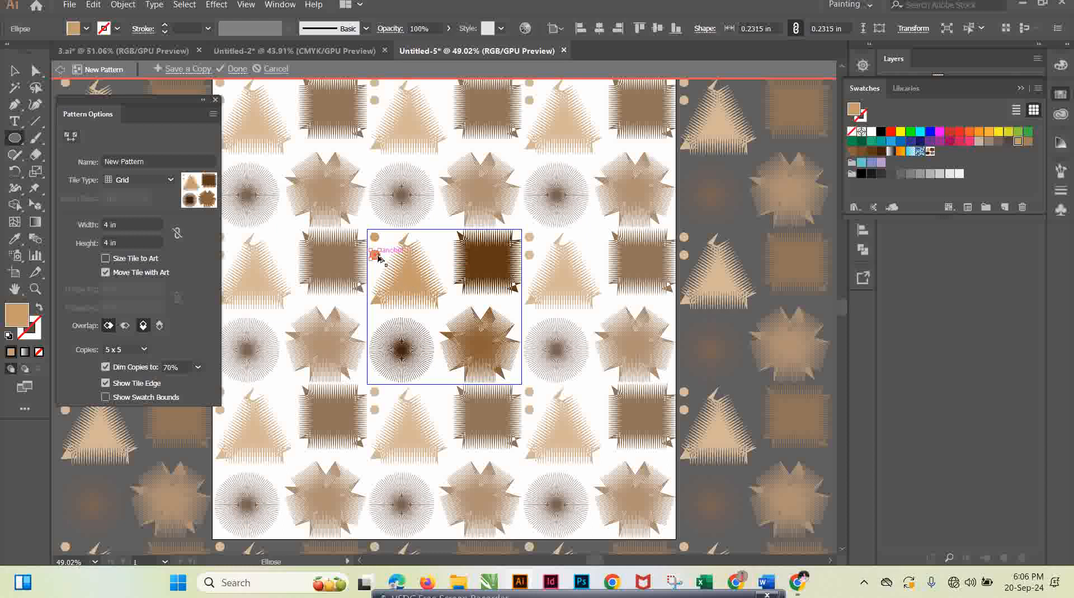
{"action": "left_click_drag", "start_coordinate": [378, 258], "coordinate": [448, 259], "text": "alt"}
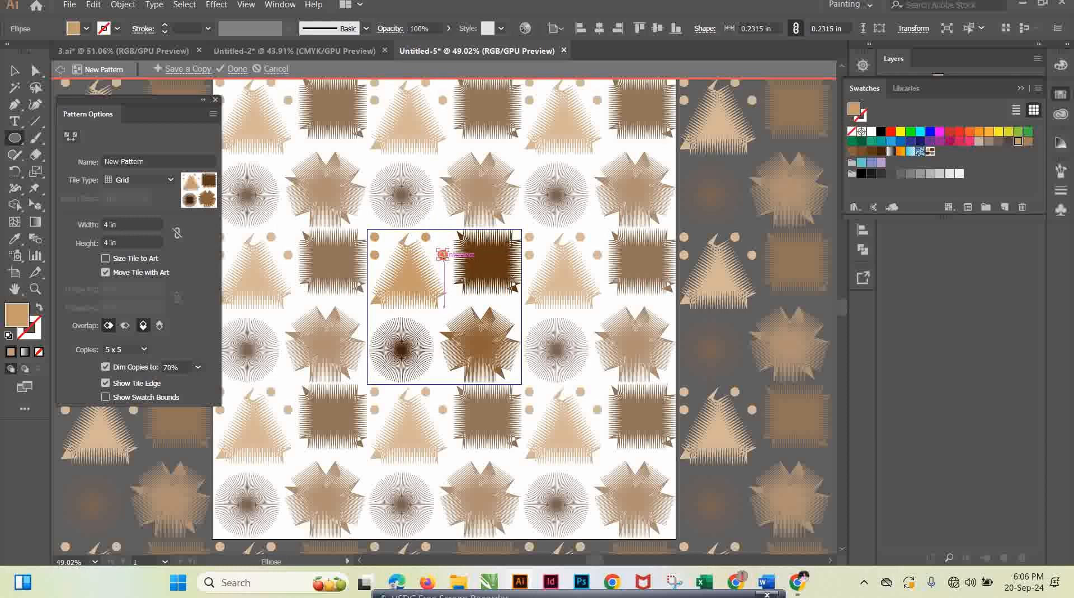
Step: Place copies of the tan circle at the zigzag circle's upper right and the triangle's lower right, undoing a stray wide ellipse
{"action": "key", "text": "v"}
{"action": "left_click_drag", "start_coordinate": [443, 254], "coordinate": [437, 320]}
{"action": "key", "text": "l"}
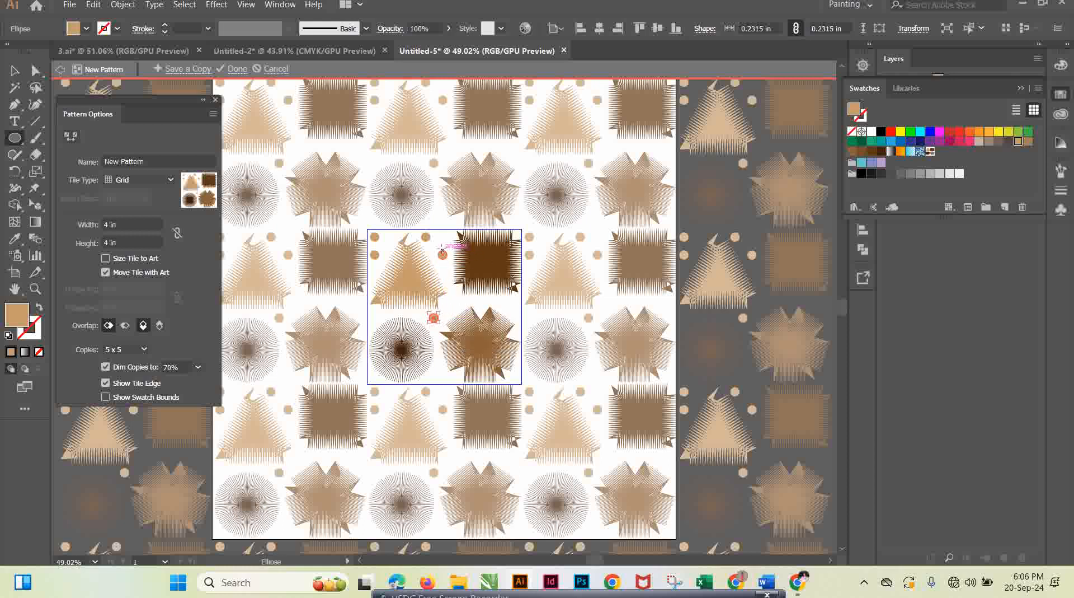
{"action": "left_click_drag", "start_coordinate": [442, 254], "coordinate": [374, 311]}
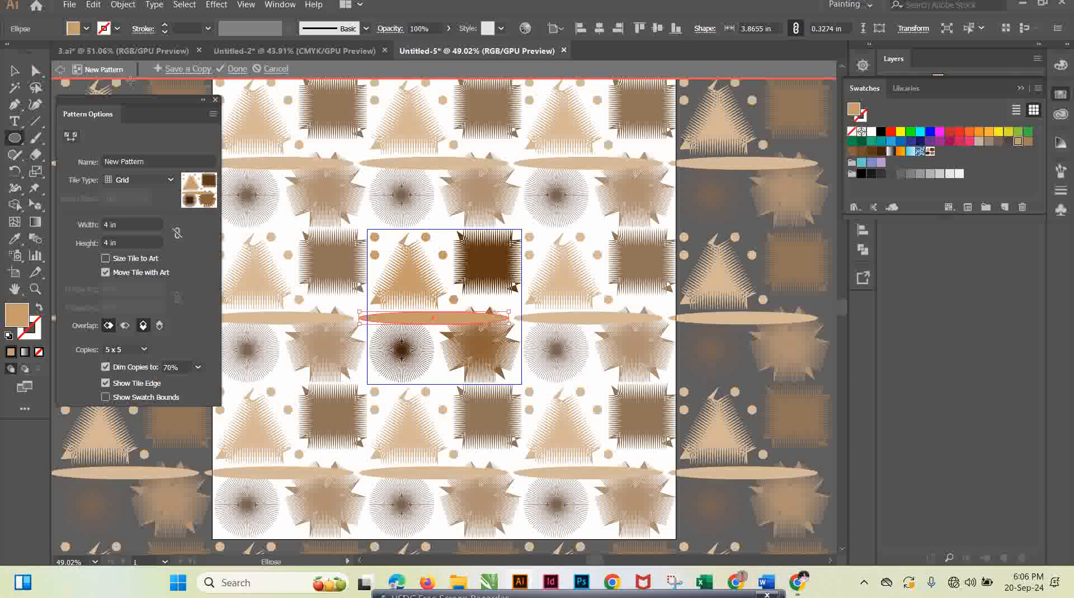
{"action": "left_click", "coordinate": [94, 5]}
{"action": "left_click", "coordinate": [114, 21]}
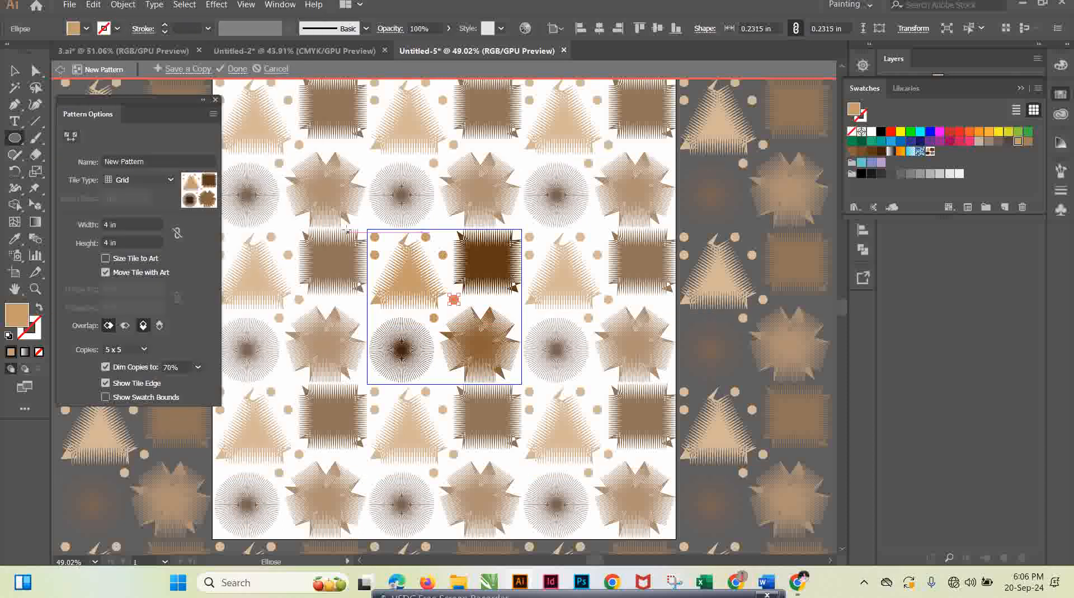
Step: Place copies of the tan circle below the zigzag rectangle and at the zigzag circle's upper left
{"action": "left_click_drag", "start_coordinate": [455, 302], "coordinate": [511, 309]}
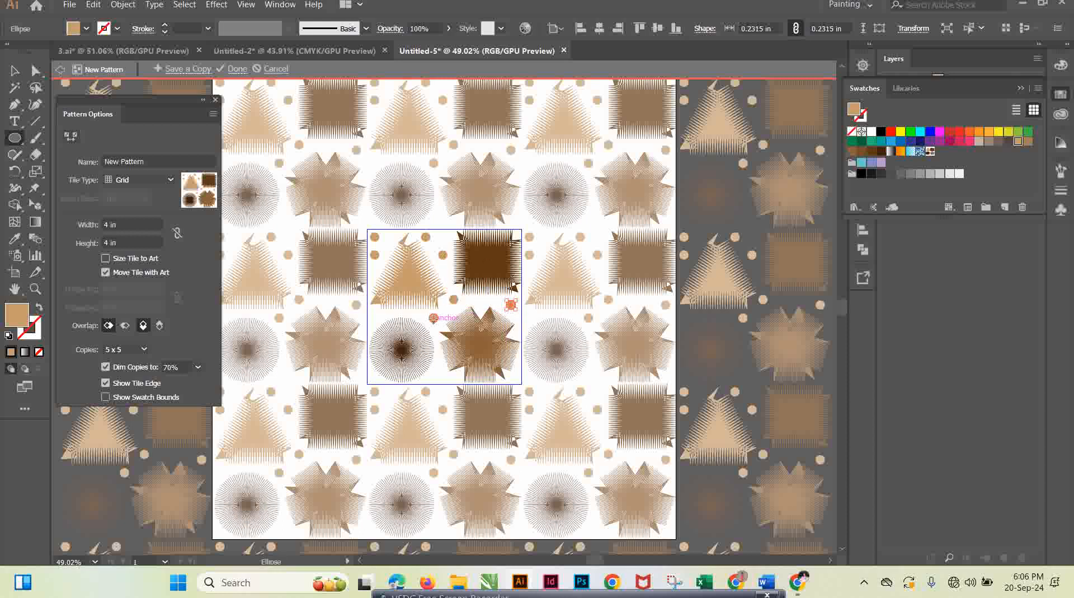
{"action": "key", "text": "ctrl"}
{"action": "left_click_drag", "start_coordinate": [435, 323], "coordinate": [376, 325]}
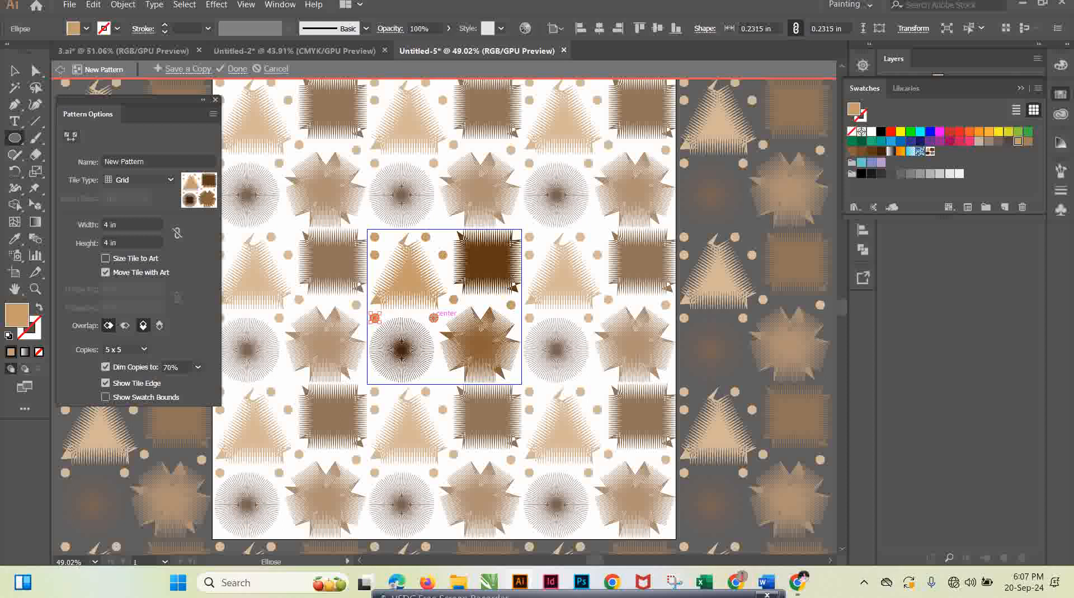
{"action": "left_click", "coordinate": [436, 323]}
{"action": "left_click", "coordinate": [565, 310]}
{"action": "left_click", "coordinate": [434, 323]}
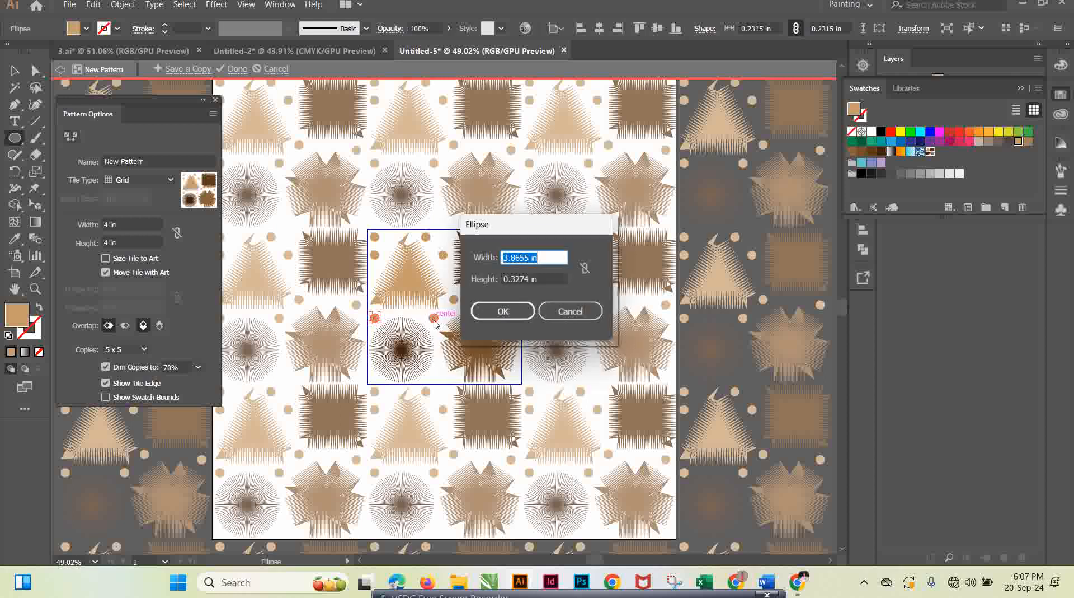
{"action": "left_click", "coordinate": [570, 310]}
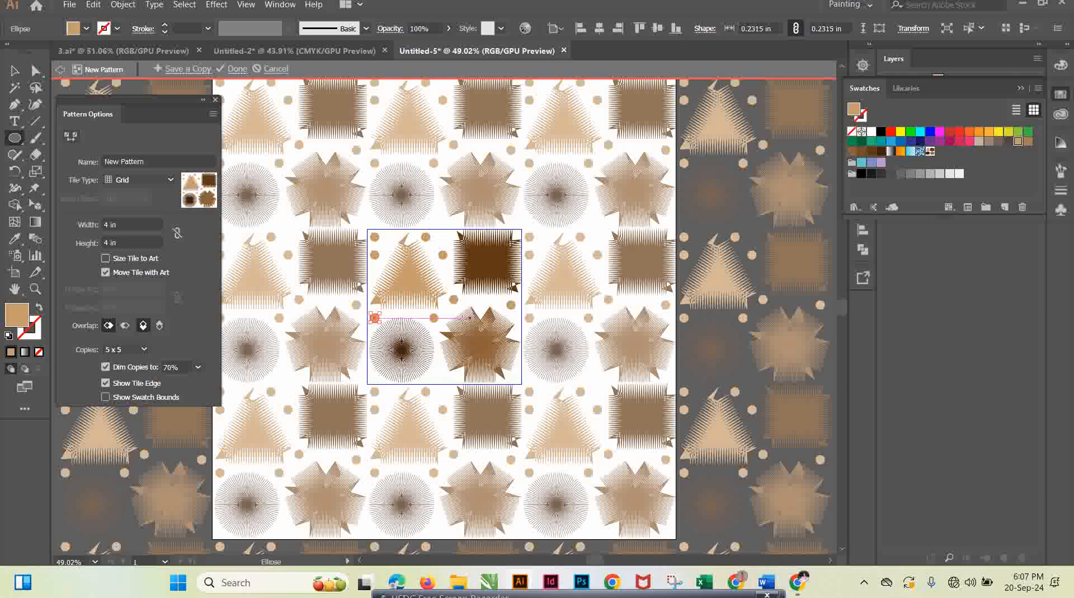
Step: Place a tan circle copy at the zigzag circle's lower right, and undo a stray thin ellipse drawn beside the triangle
{"action": "left_click_drag", "start_coordinate": [434, 318], "coordinate": [439, 376]}
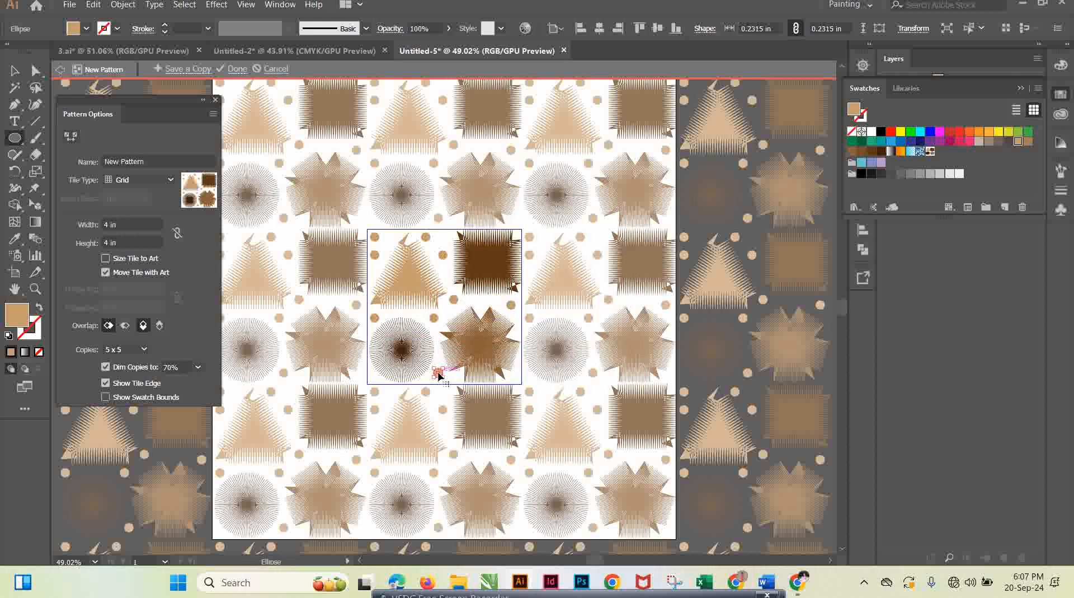
{"action": "left_click_drag", "start_coordinate": [443, 255], "coordinate": [444, 266]}
{"action": "left_click", "coordinate": [93, 5]}
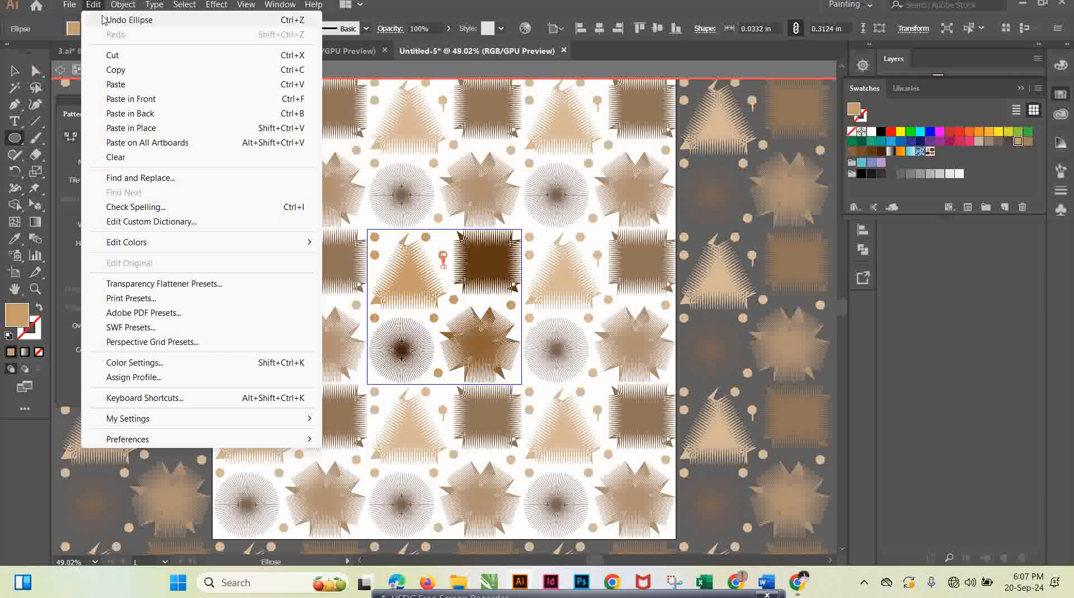
{"action": "left_click", "coordinate": [108, 21]}
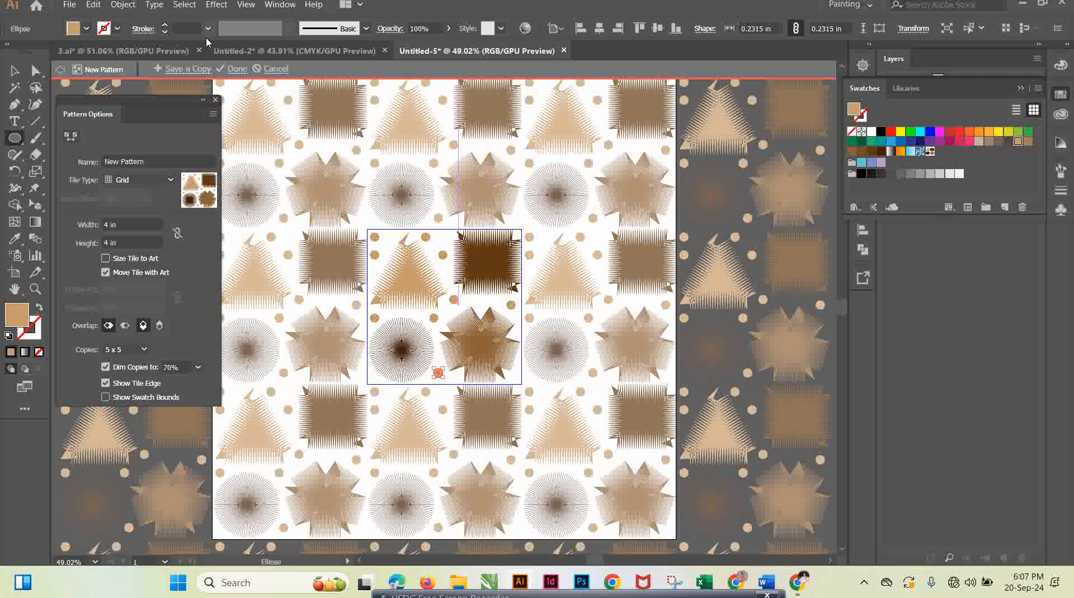
Step: Check the background colour of the Untitled-2 pattern, set the fill to orange, and draw a rectangle covering the whole pattern tile
{"action": "left_click", "coordinate": [215, 99]}
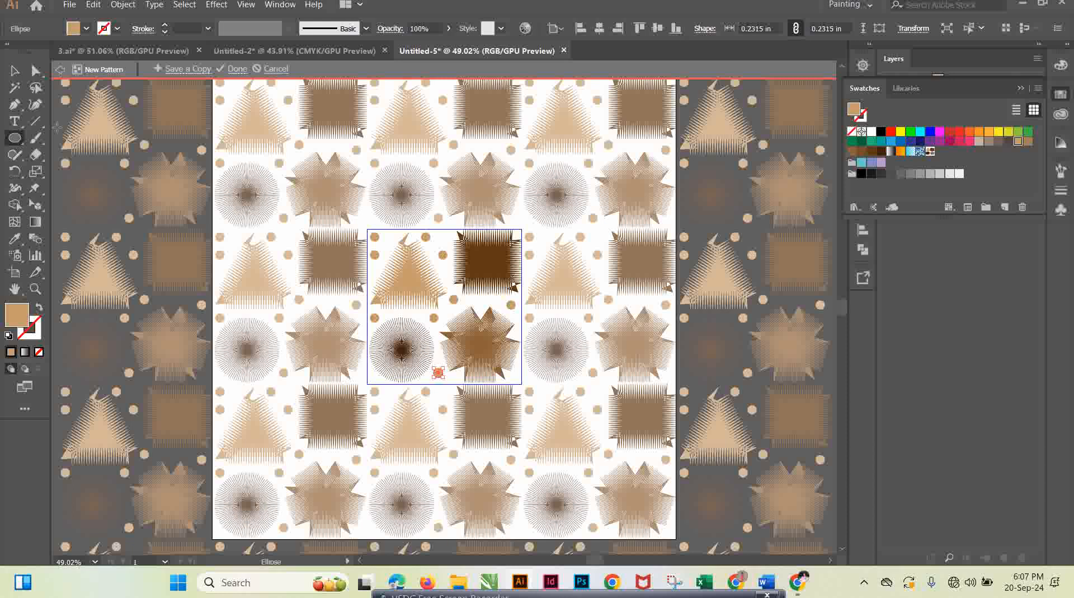
{"action": "left_click", "coordinate": [16, 72]}
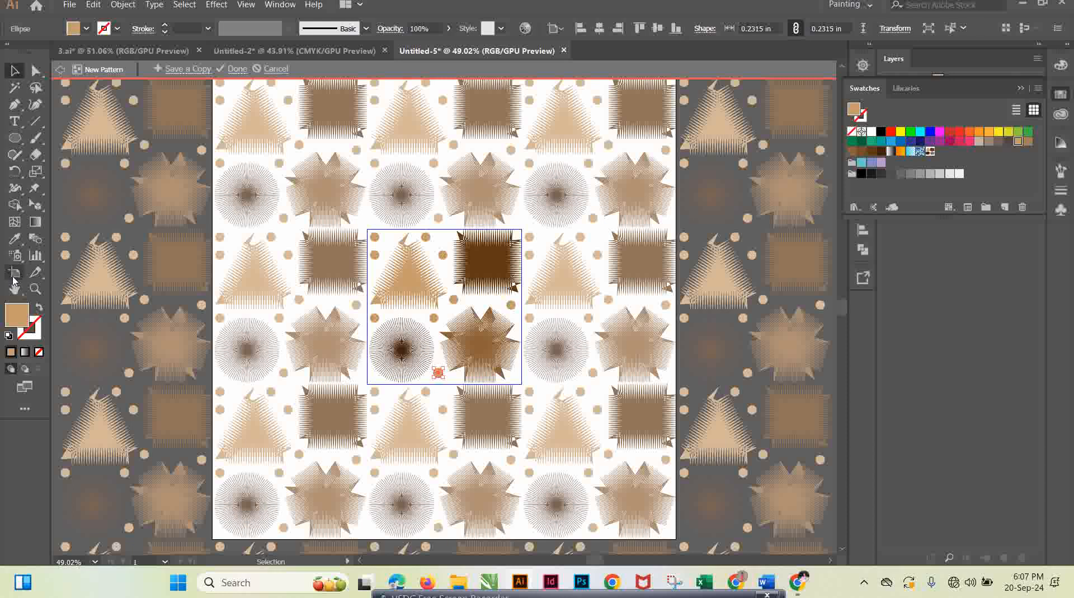
{"action": "left_click", "coordinate": [22, 146]}
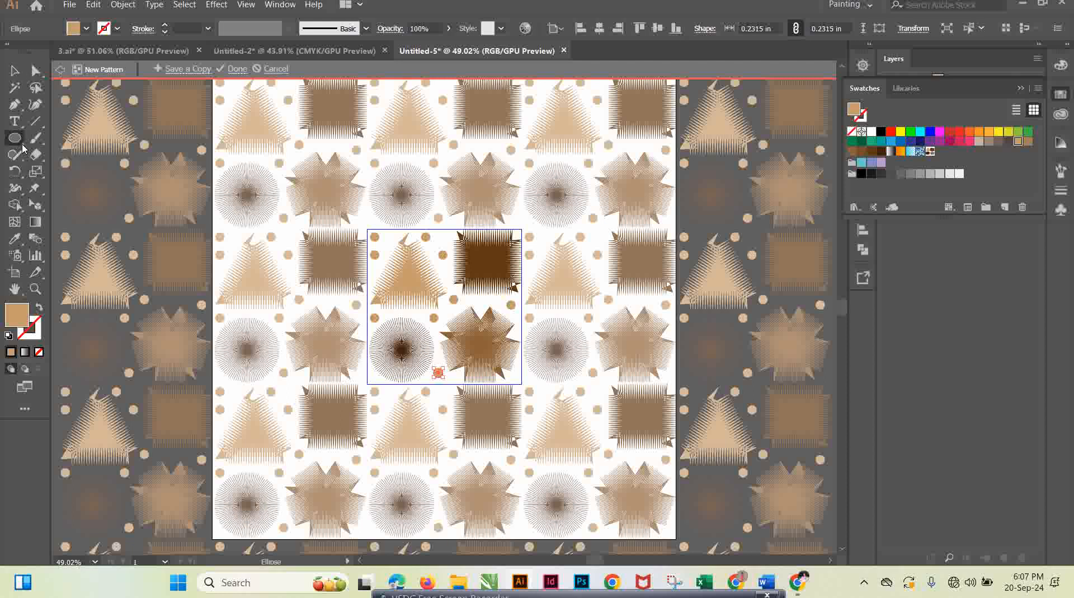
{"action": "left_click_drag", "start_coordinate": [23, 146], "coordinate": [60, 145]}
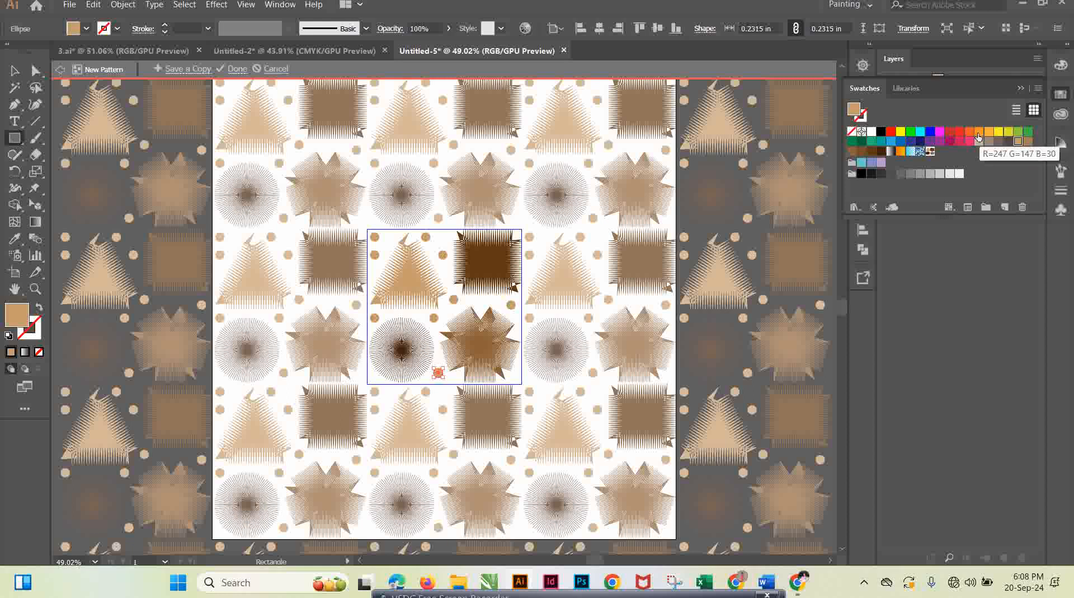
{"action": "left_click", "coordinate": [285, 51]}
{"action": "left_click", "coordinate": [428, 52]}
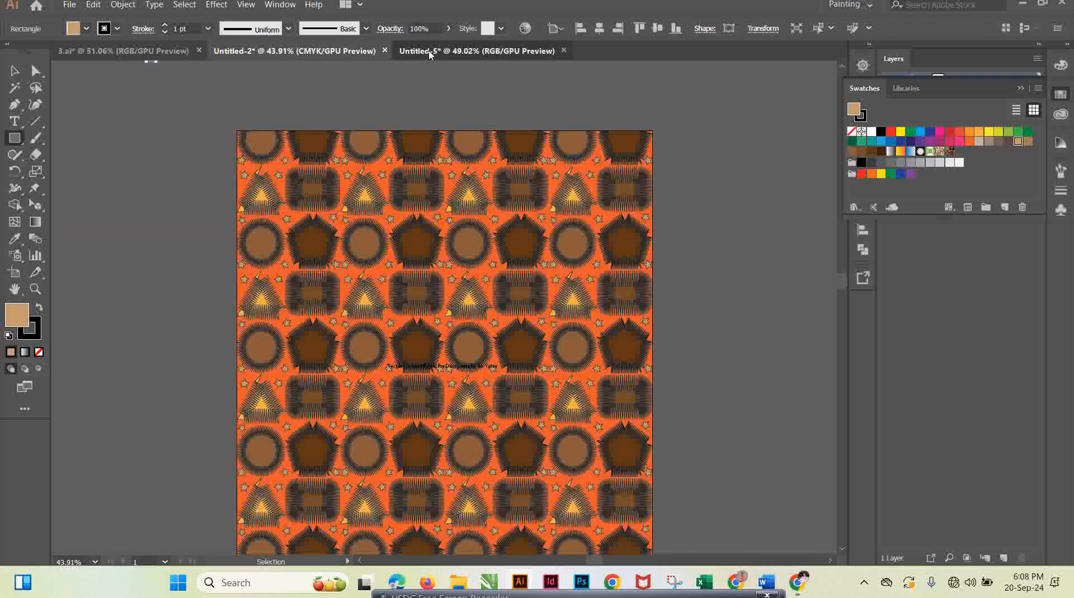
{"action": "left_click", "coordinate": [969, 132]}
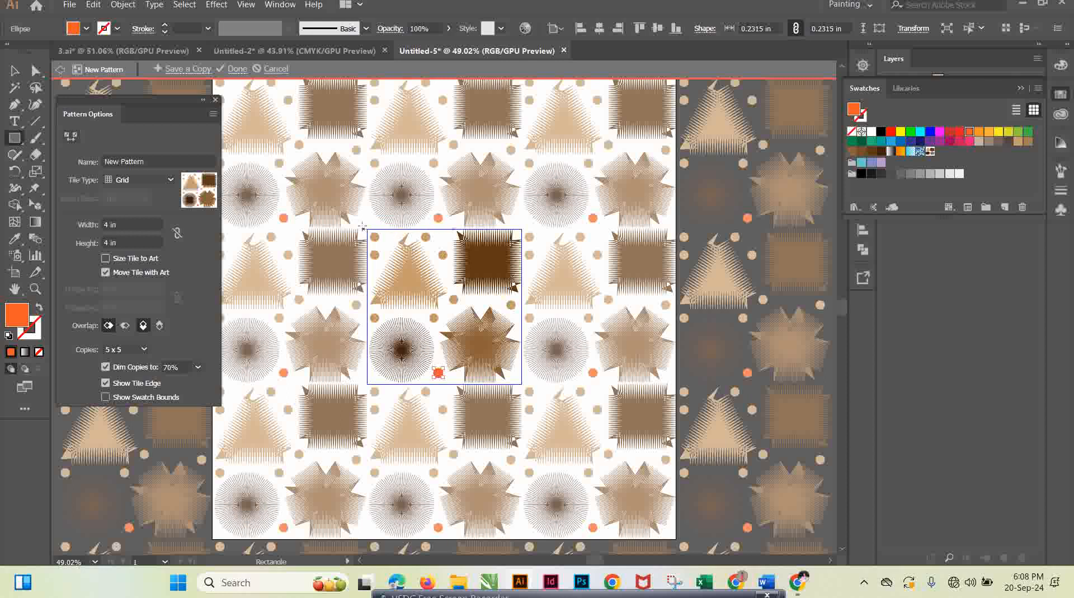
{"action": "left_click_drag", "start_coordinate": [367, 229], "coordinate": [521, 385]}
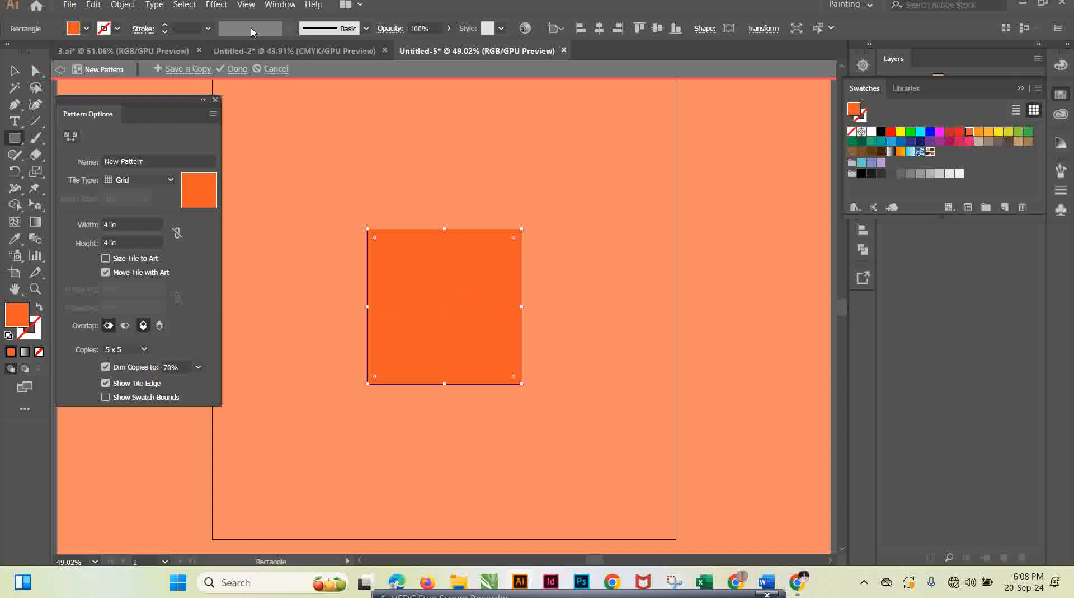
{"action": "left_click", "coordinate": [219, 5]}
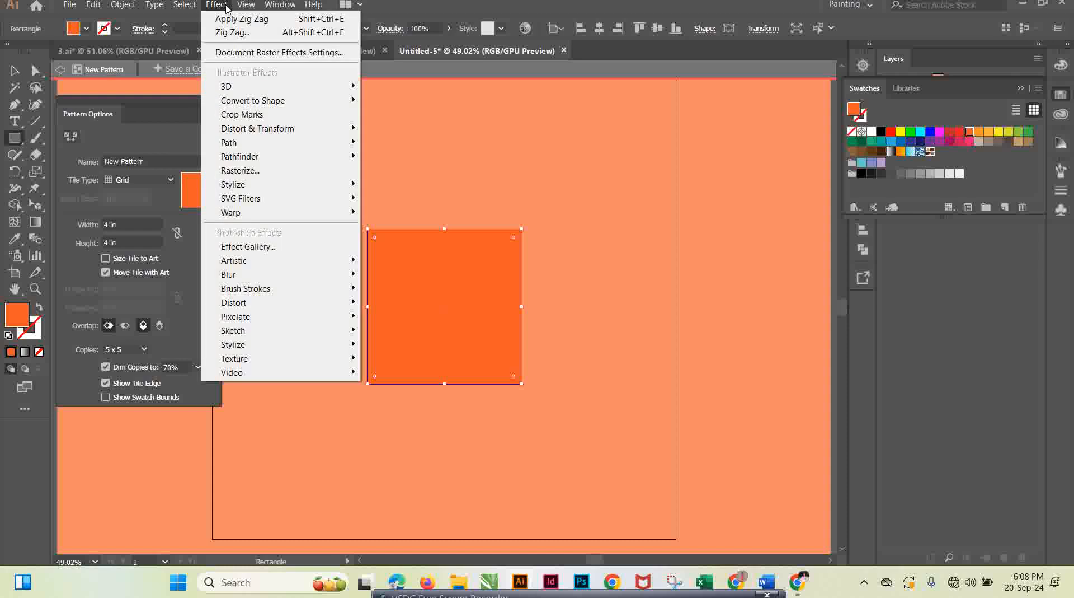
{"action": "mouse_move", "coordinate": [246, 4]}
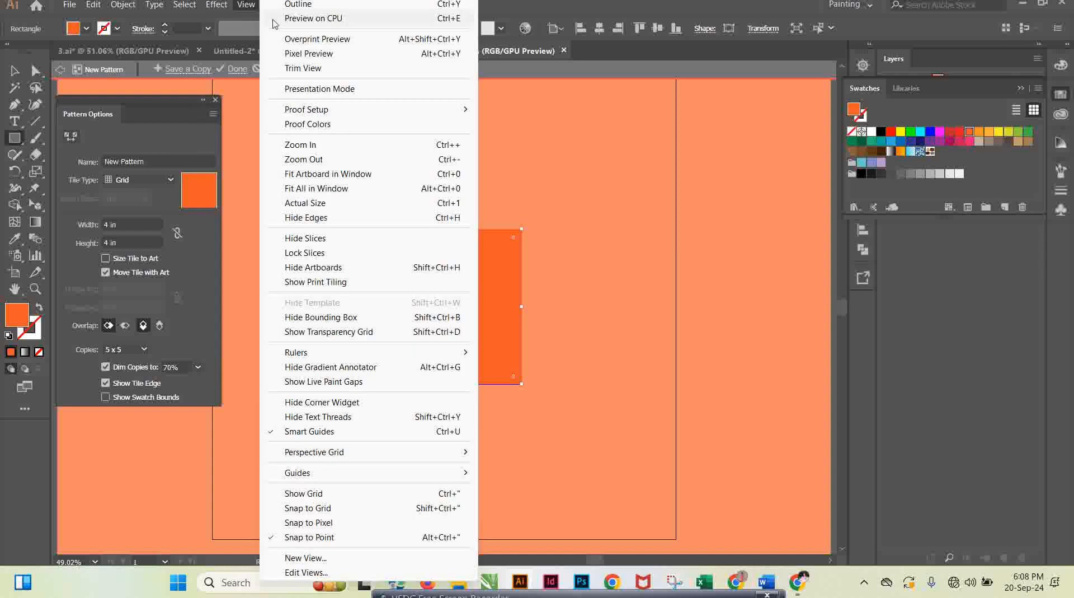
{"action": "left_click", "coordinate": [505, 14]}
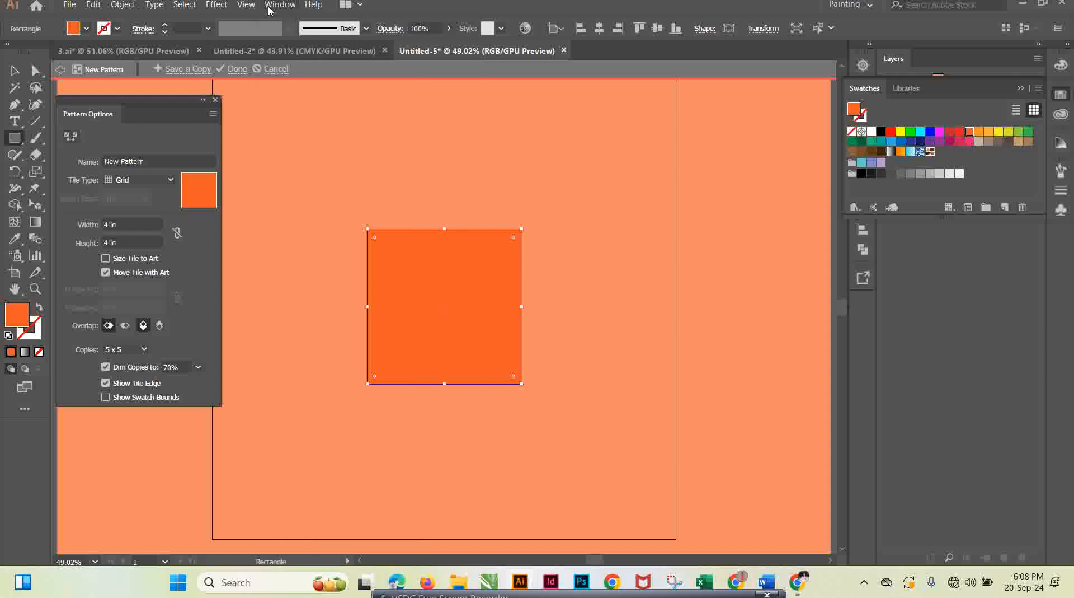
{"action": "left_click", "coordinate": [281, 6]}
{"action": "mouse_move", "coordinate": [236, 6]}
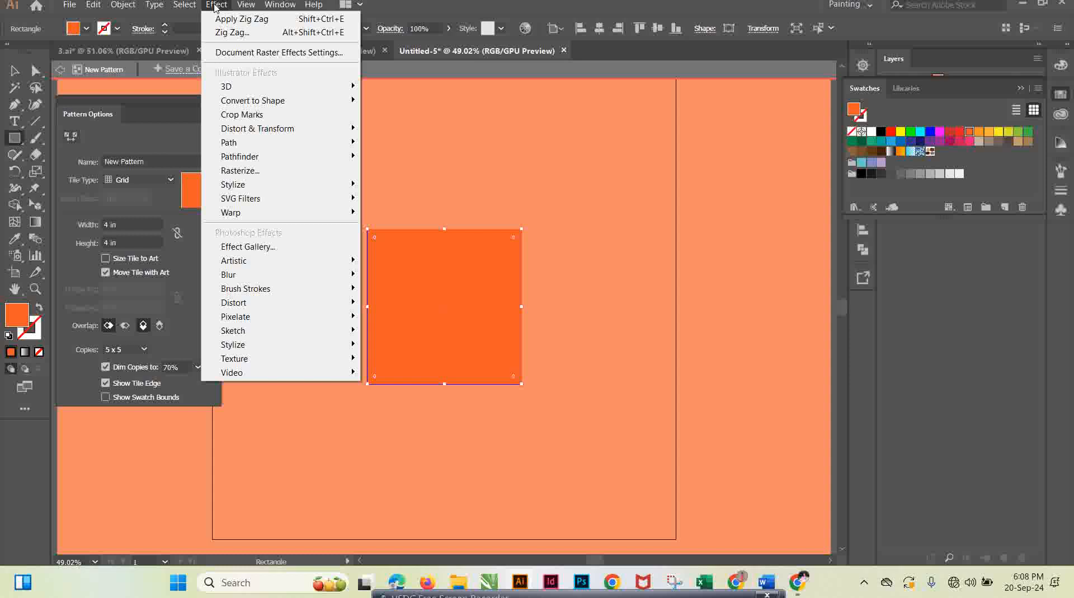
{"action": "key", "text": "Escape"}
{"action": "left_click", "coordinate": [216, 6]}
{"action": "mouse_move", "coordinate": [275, 104]}
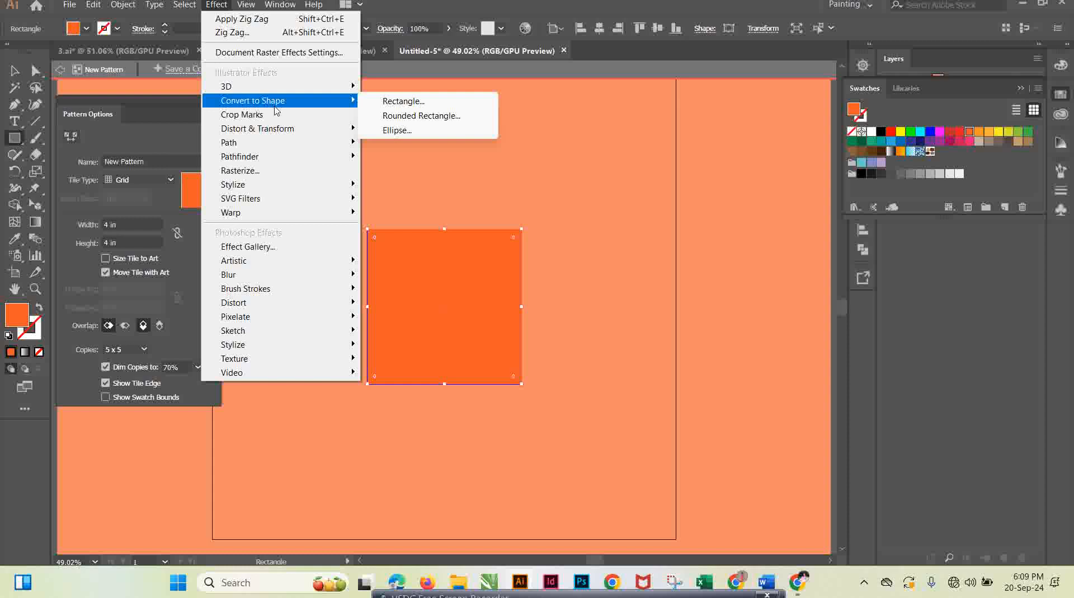
{"action": "mouse_move", "coordinate": [302, 133]}
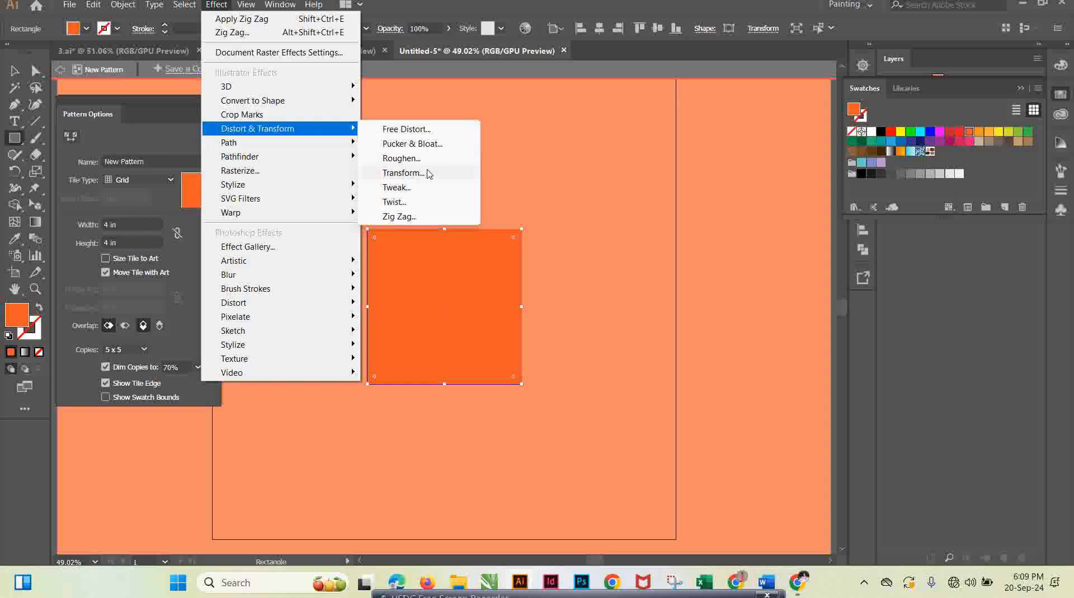
{"action": "left_click", "coordinate": [403, 172]}
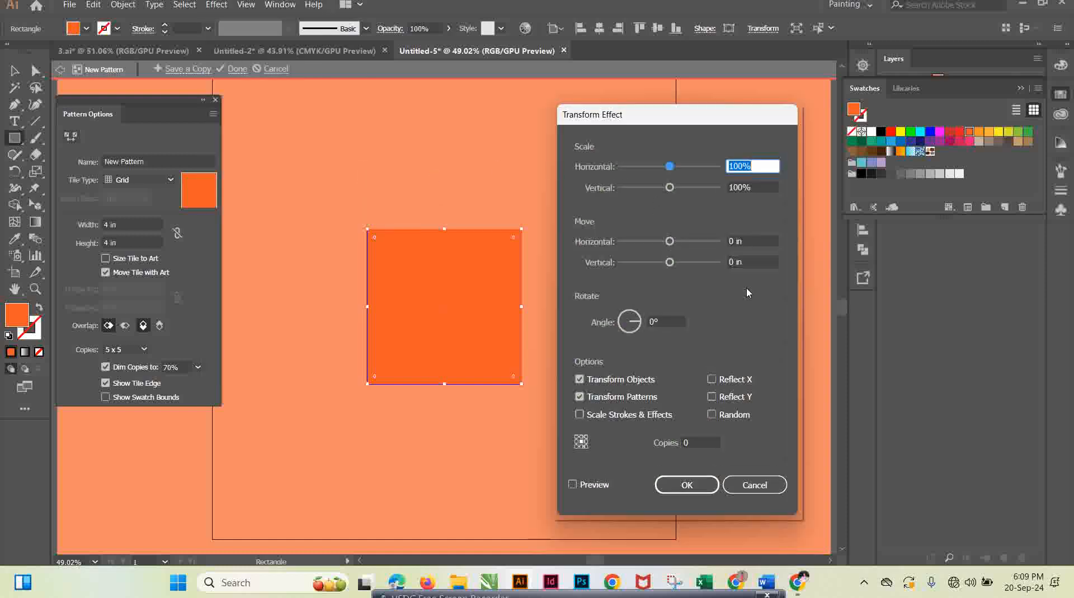
{"action": "left_click", "coordinate": [755, 485]}
{"action": "left_click", "coordinate": [186, 5]}
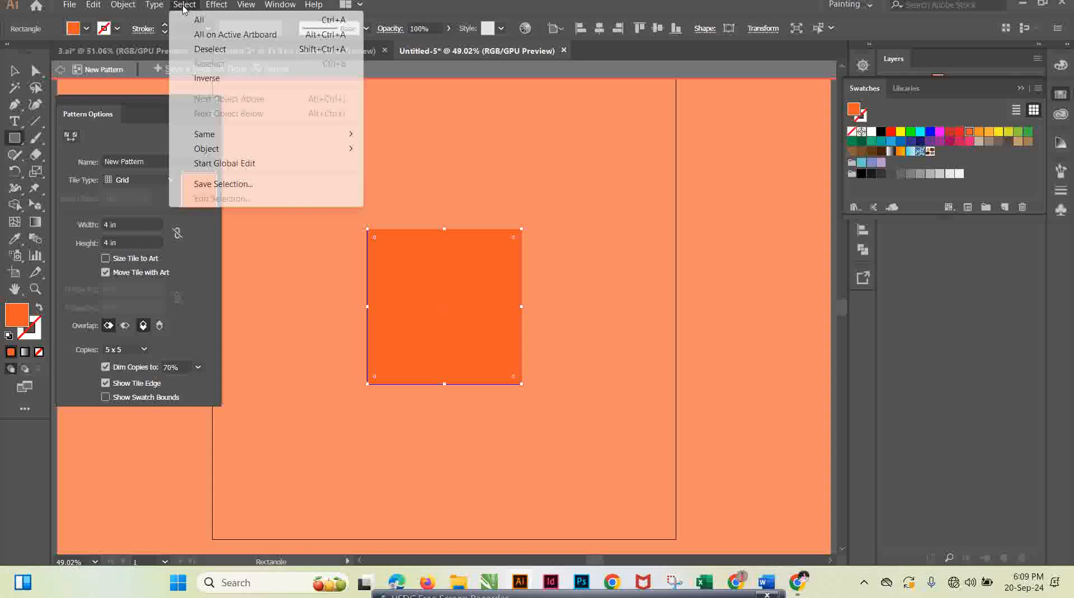
{"action": "mouse_move", "coordinate": [159, 6]}
{"action": "mouse_move", "coordinate": [219, 8]}
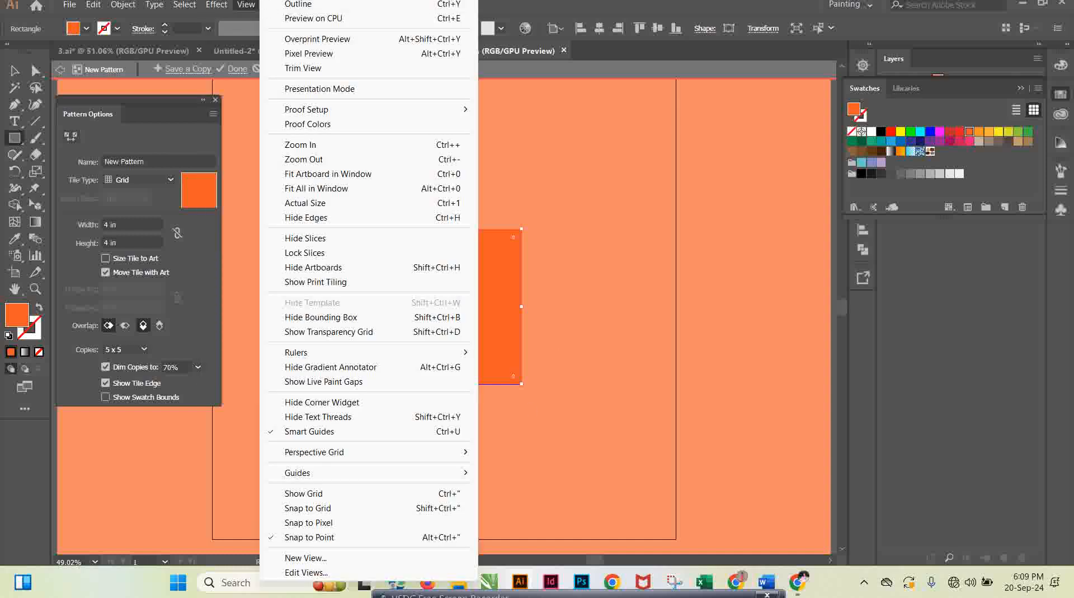
{"action": "left_click", "coordinate": [645, 593]}
{"action": "left_click_drag", "start_coordinate": [648, 595], "coordinate": [710, 503]}
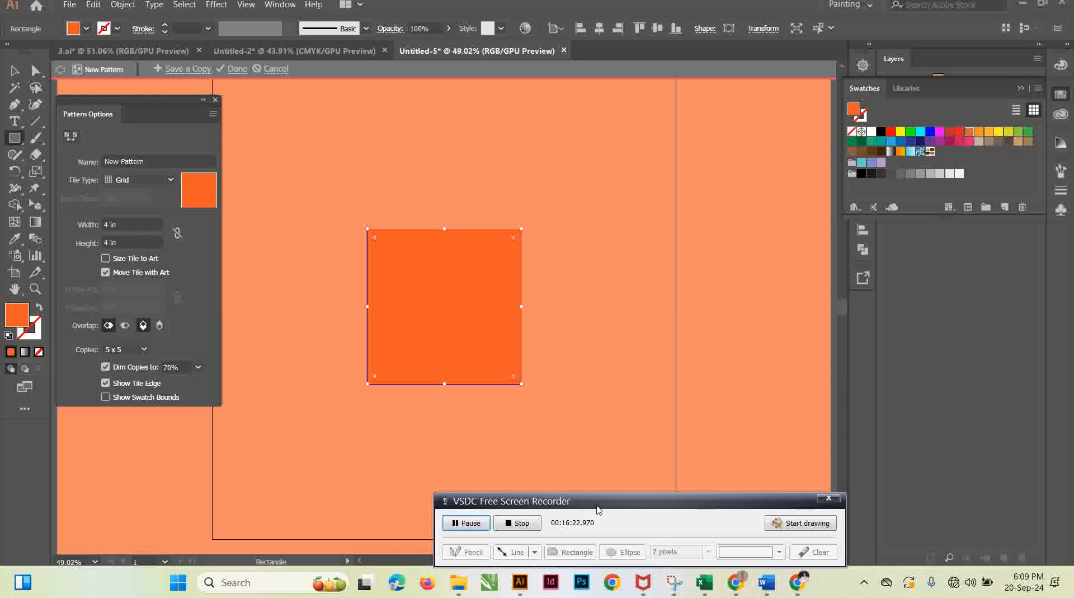
{"action": "left_click_drag", "start_coordinate": [626, 502], "coordinate": [596, 597]}
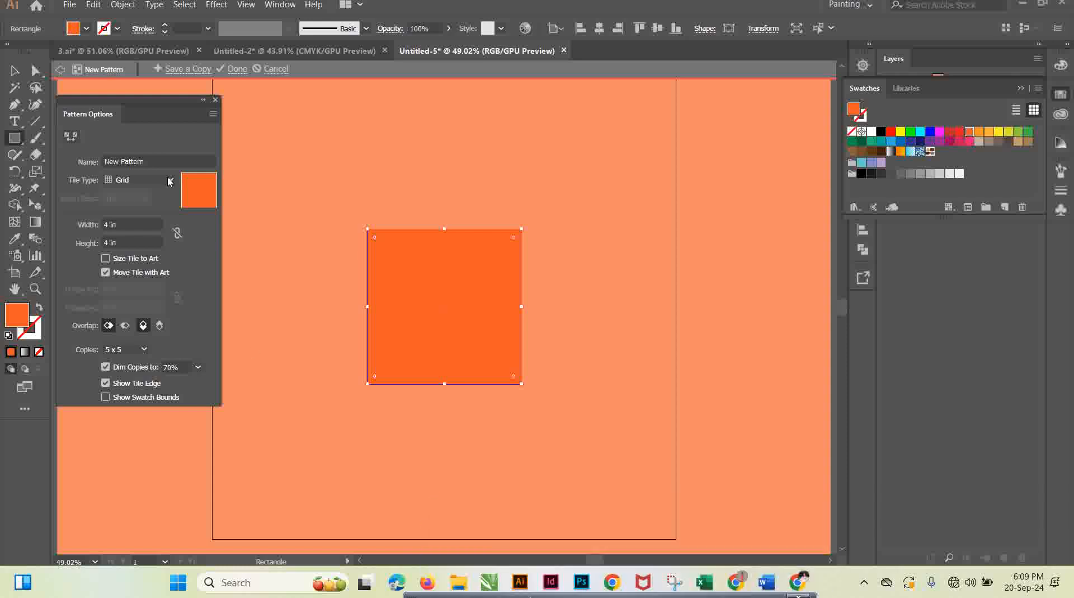
Step: Send the orange background rectangle behind all the shapes, and recolor it with the lighter orange R=247 G=147 B=30 swatch
{"action": "left_click", "coordinate": [124, 6]}
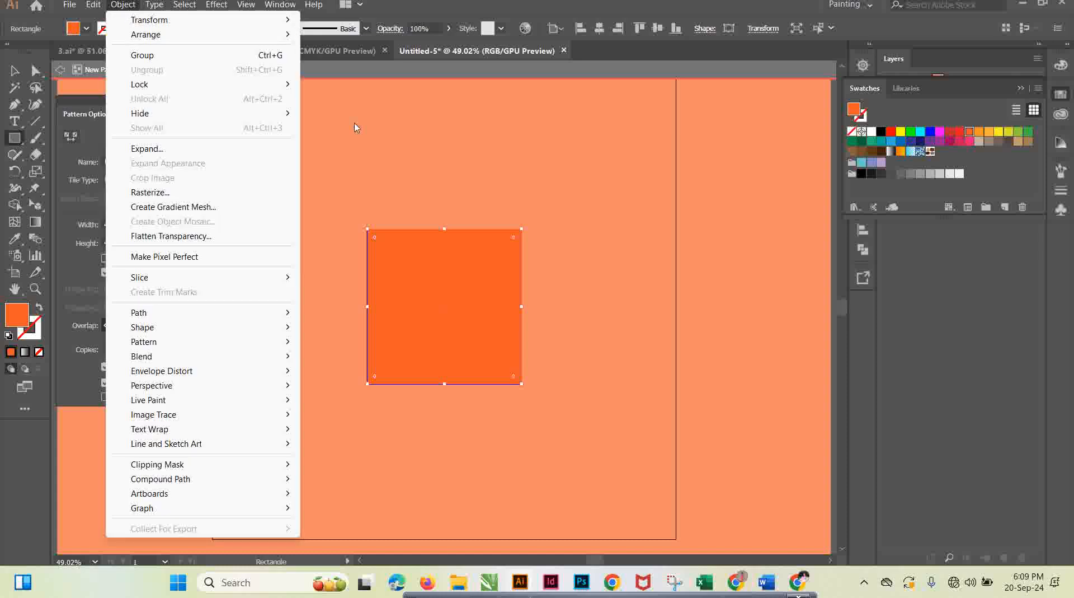
{"action": "mouse_move", "coordinate": [234, 41]}
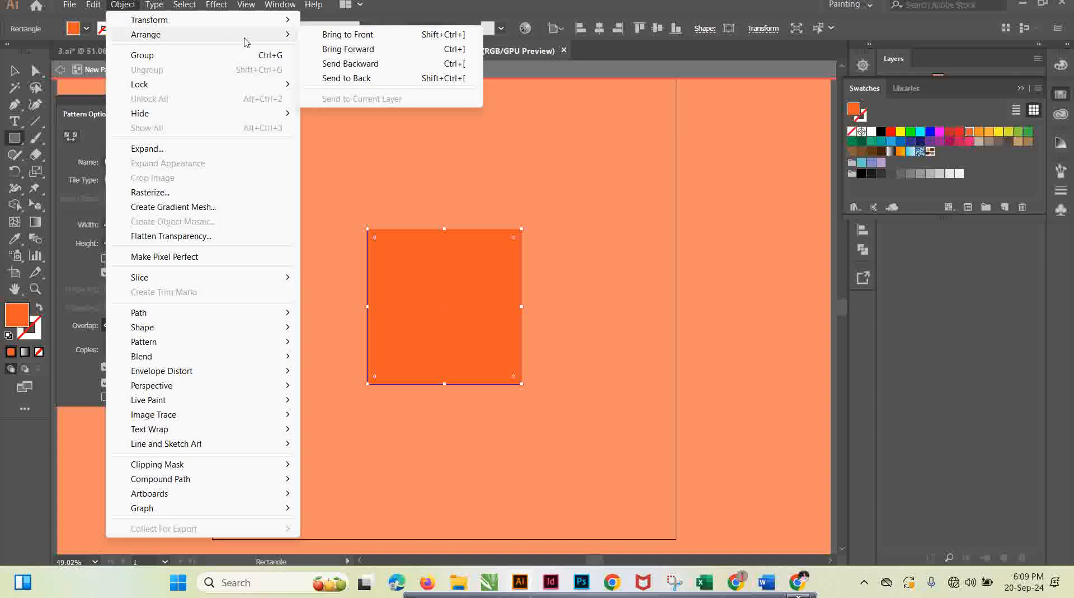
{"action": "left_click", "coordinate": [374, 81]}
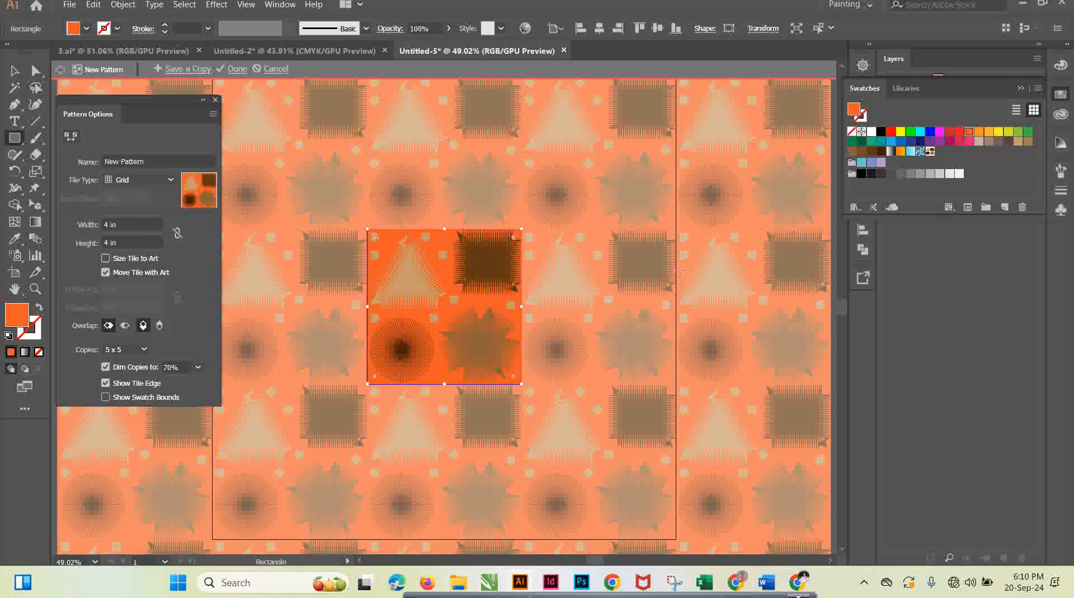
{"action": "left_click", "coordinate": [979, 131]}
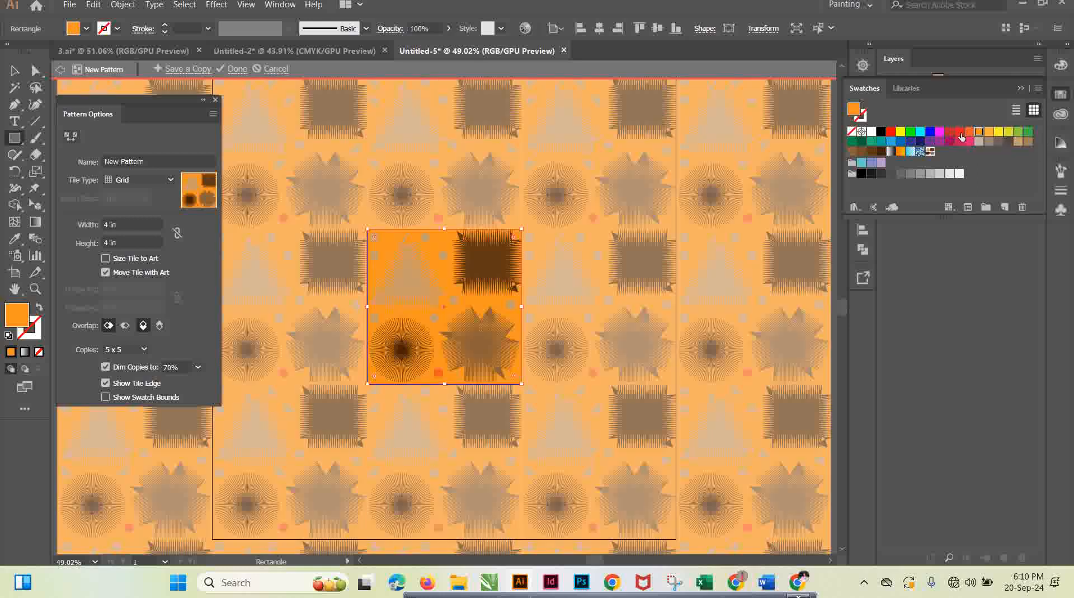
Step: Recolor the background rectangle with the deeper red-orange swatch and the zigzag polygon with dark brown
{"action": "left_click", "coordinate": [960, 132]}
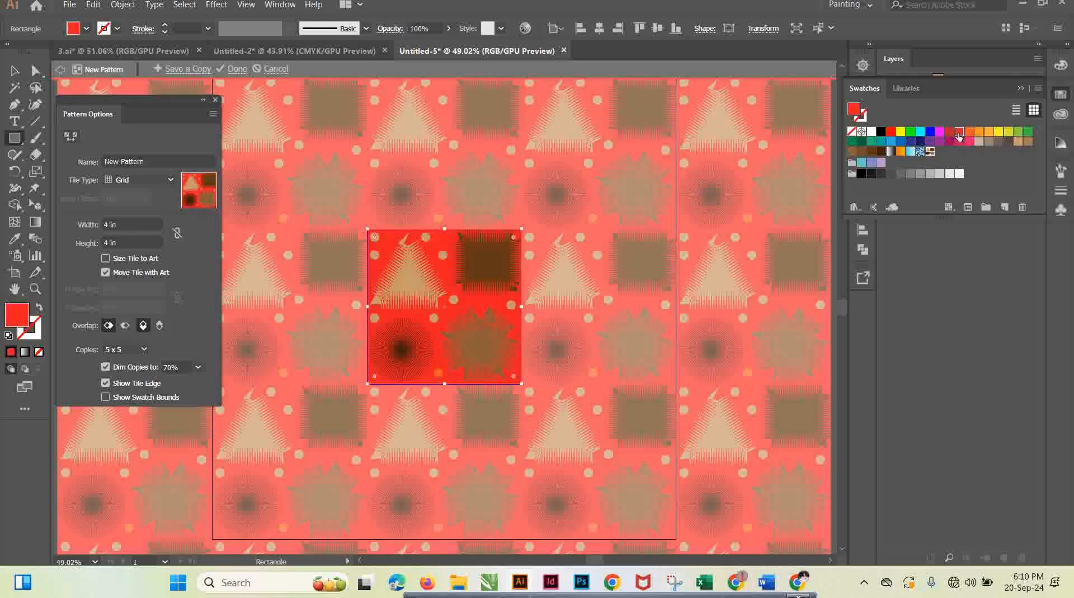
{"action": "left_click", "coordinate": [970, 134]}
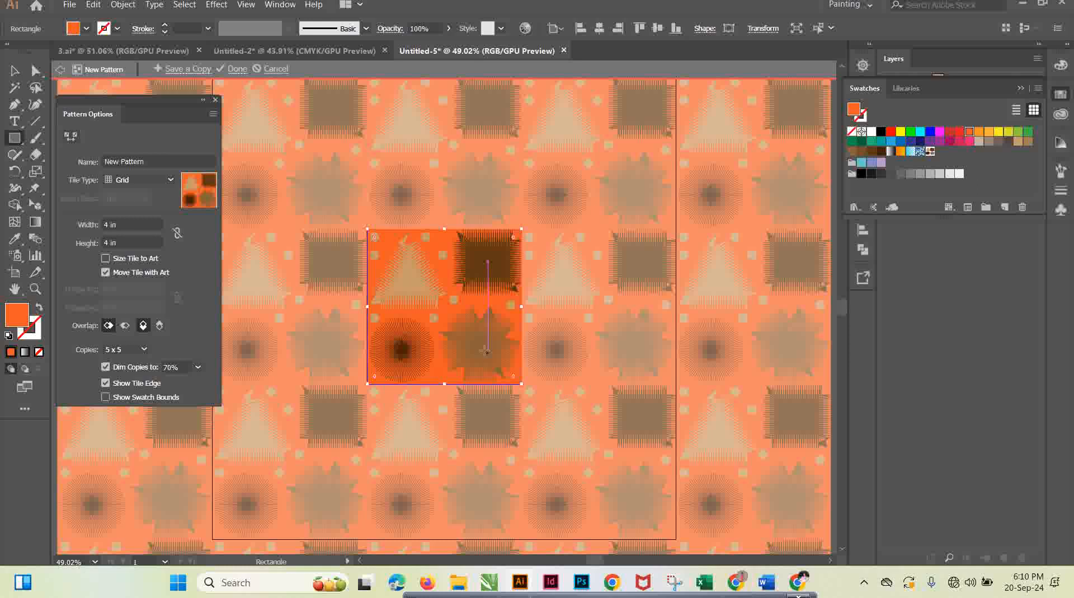
{"action": "left_click", "coordinate": [14, 71]}
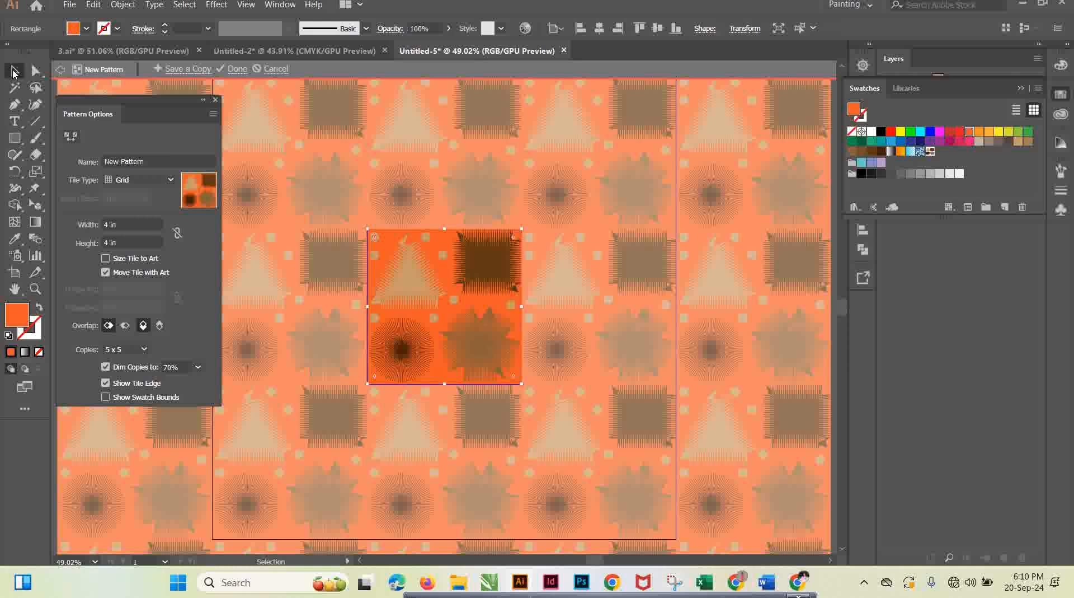
{"action": "left_click", "coordinate": [467, 336]}
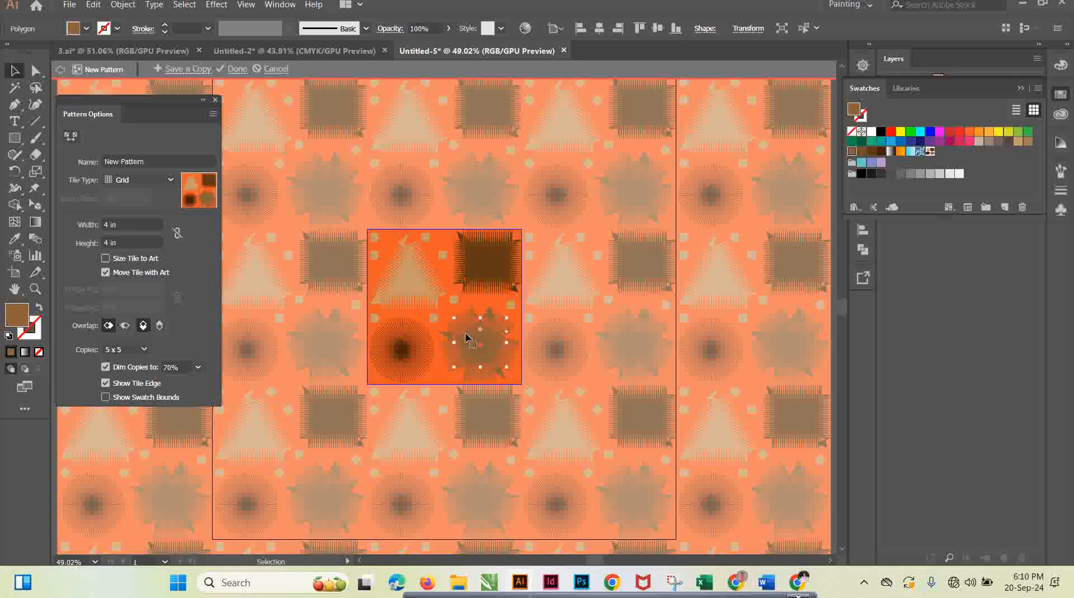
{"action": "left_click", "coordinate": [871, 154]}
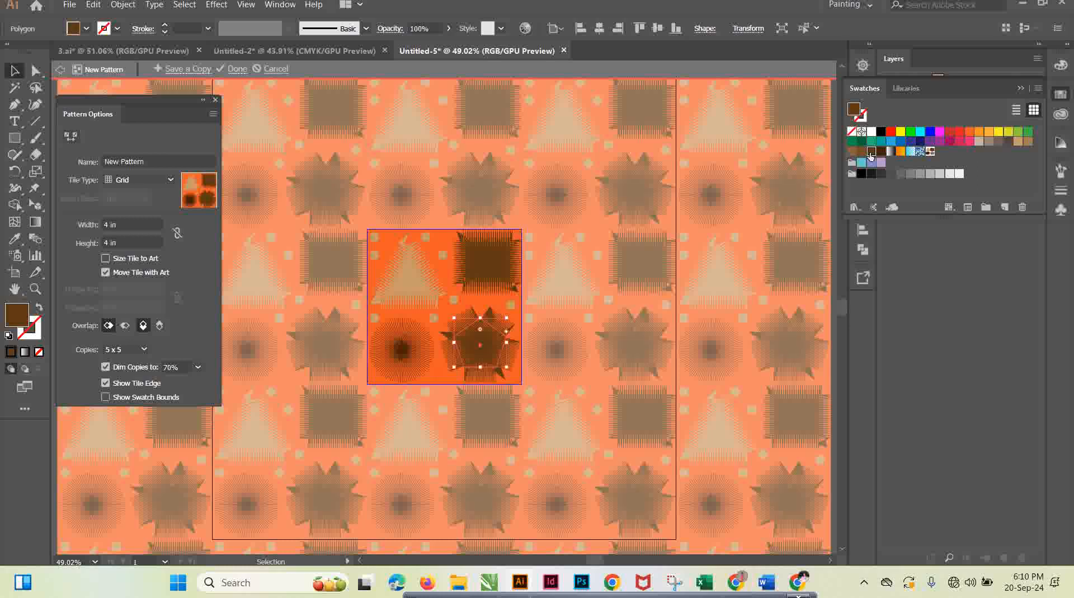
Step: Recolor the zigzag triangle medium brown and the zigzag rectangle light brown
{"action": "left_click", "coordinate": [400, 282]}
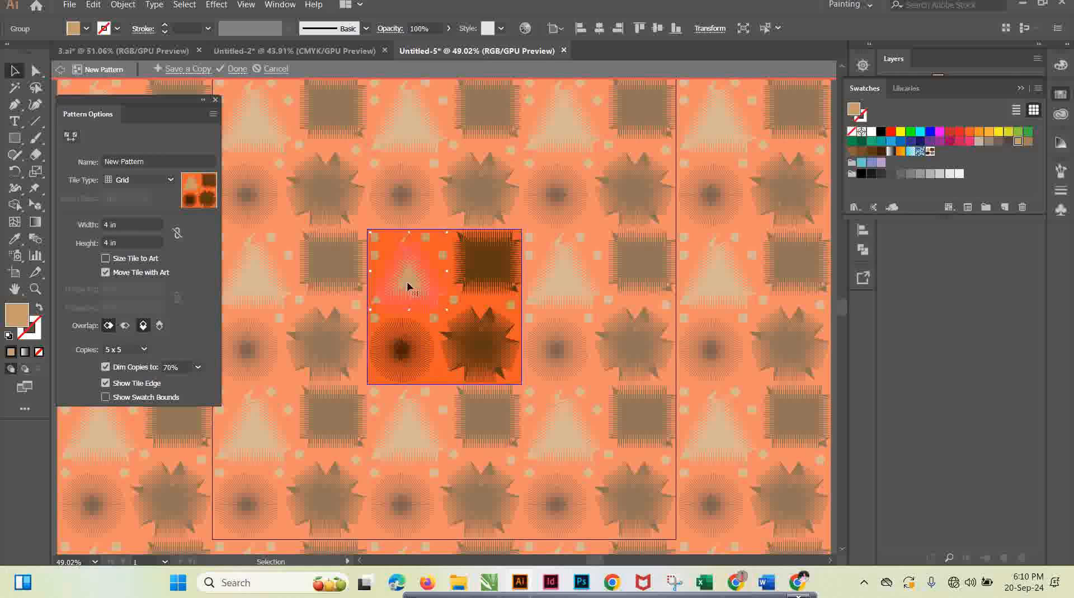
{"action": "left_click", "coordinate": [862, 152]}
{"action": "left_click", "coordinate": [474, 284]}
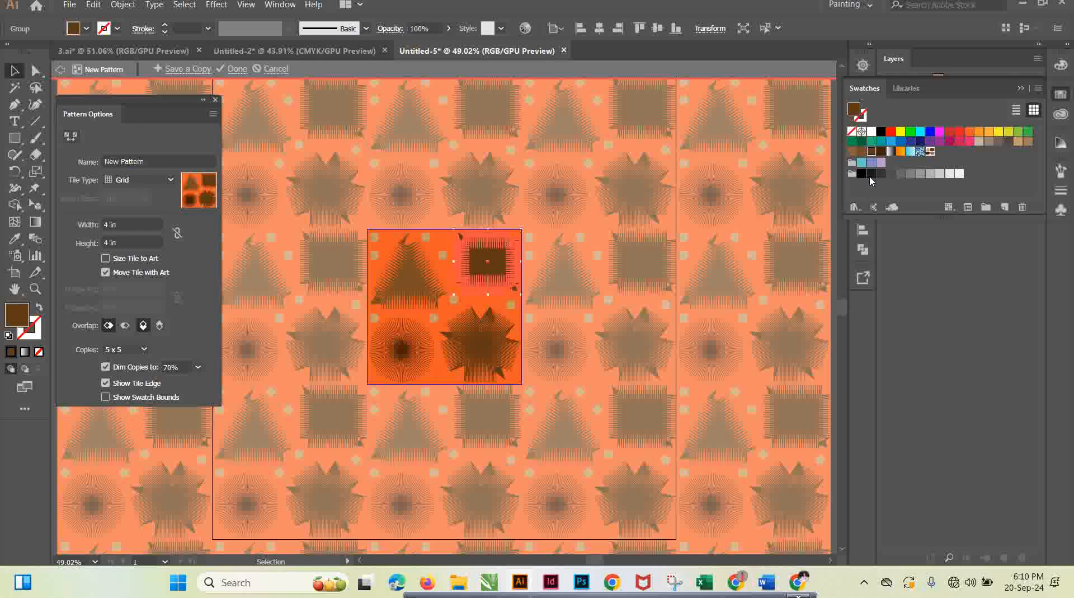
{"action": "left_click", "coordinate": [852, 151]}
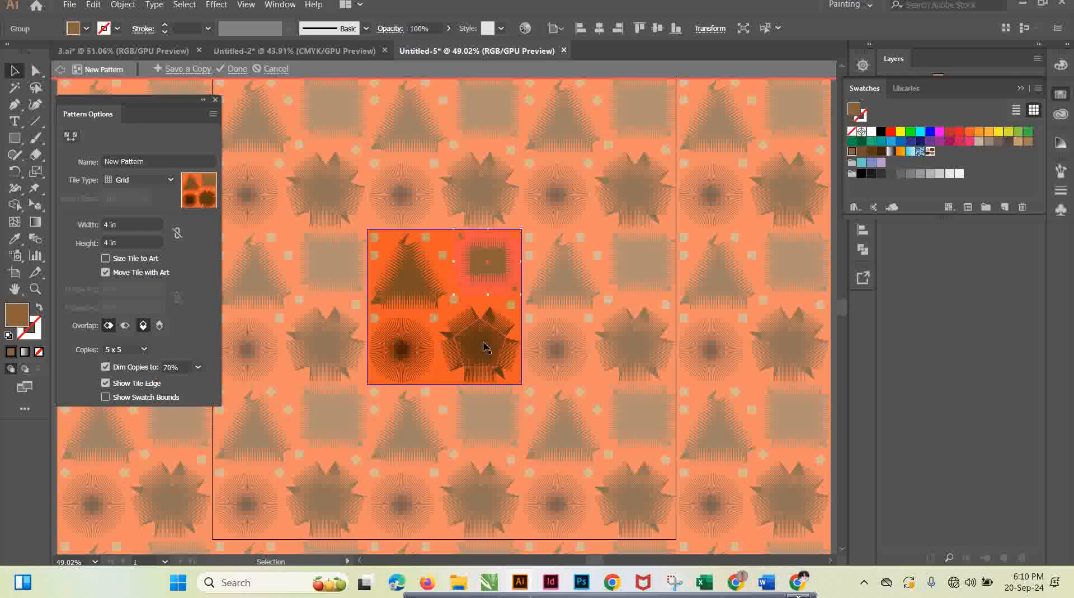
Step: Recolor the zigzag triangle with the polygon's dark brown, and give the zigzag circle a medium brown fill
{"action": "left_click", "coordinate": [478, 345]}
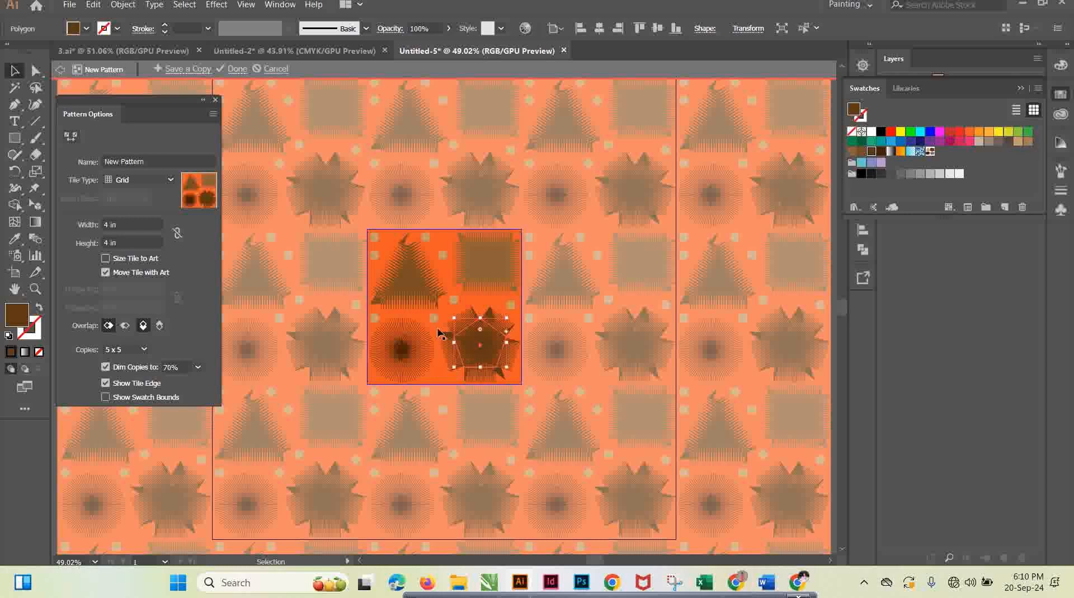
{"action": "left_click", "coordinate": [410, 287]}
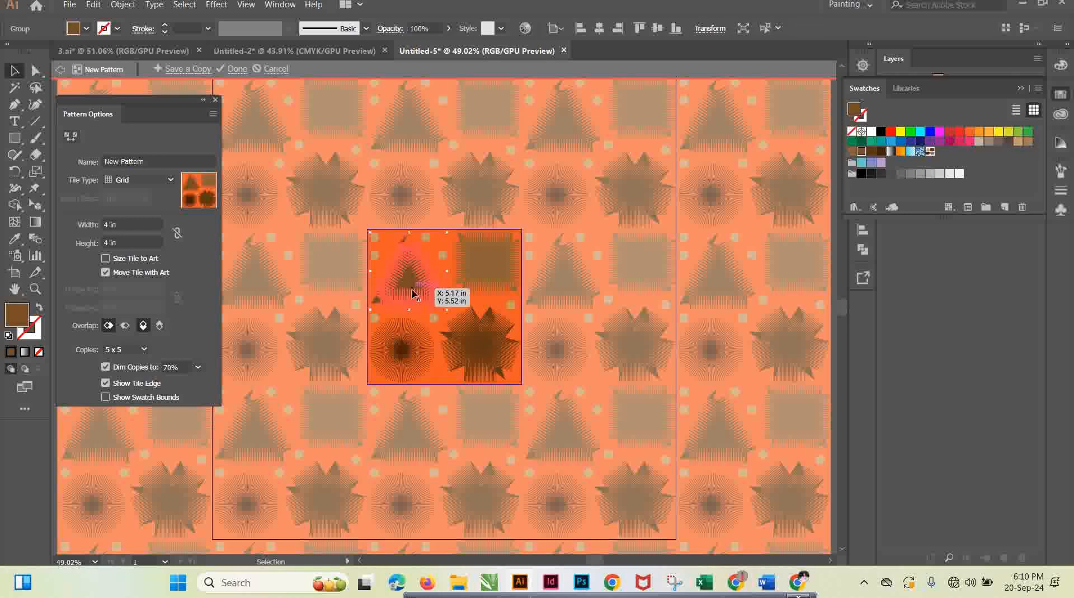
{"action": "left_click", "coordinate": [871, 153]}
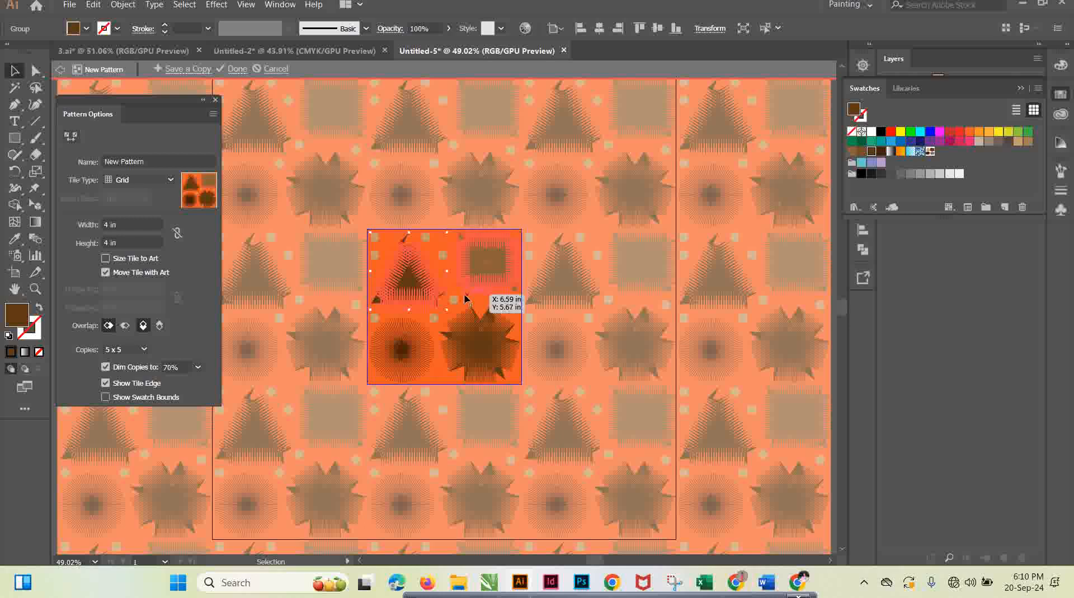
{"action": "left_click", "coordinate": [412, 344]}
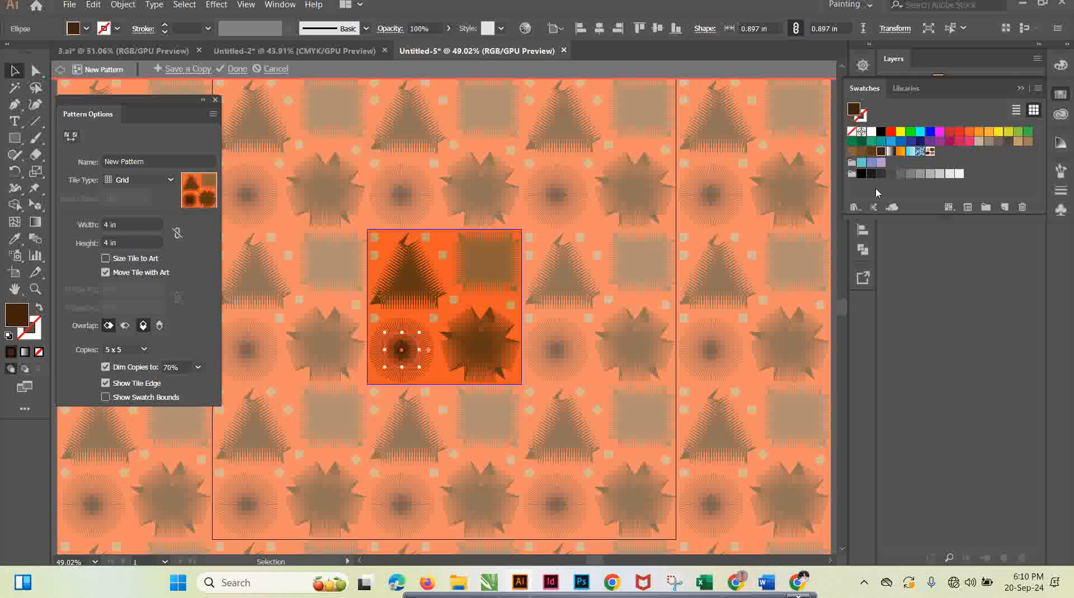
{"action": "left_click", "coordinate": [862, 151]}
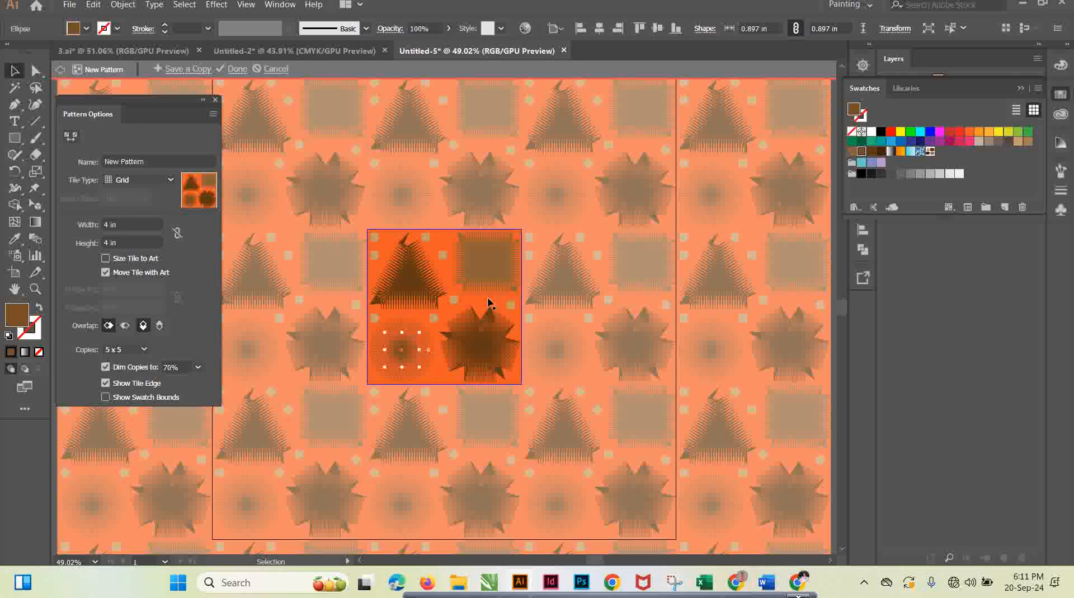
Step: Recolor the zigzag rectangle medium brown and the zigzag circle light brown
{"action": "left_click", "coordinate": [485, 276]}
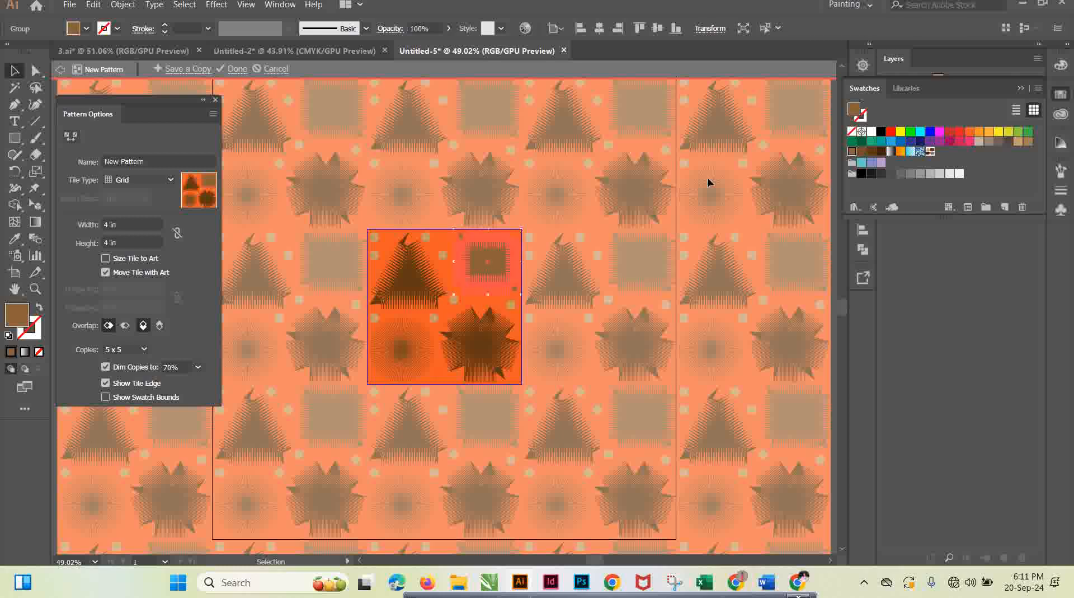
{"action": "left_click", "coordinate": [861, 152]}
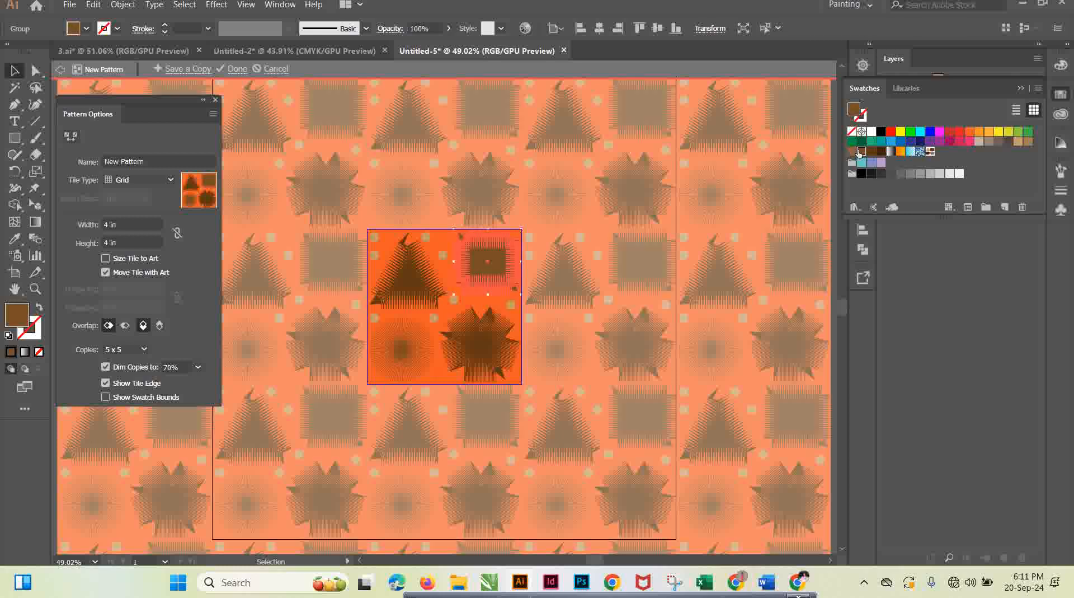
{"action": "left_click", "coordinate": [410, 351]}
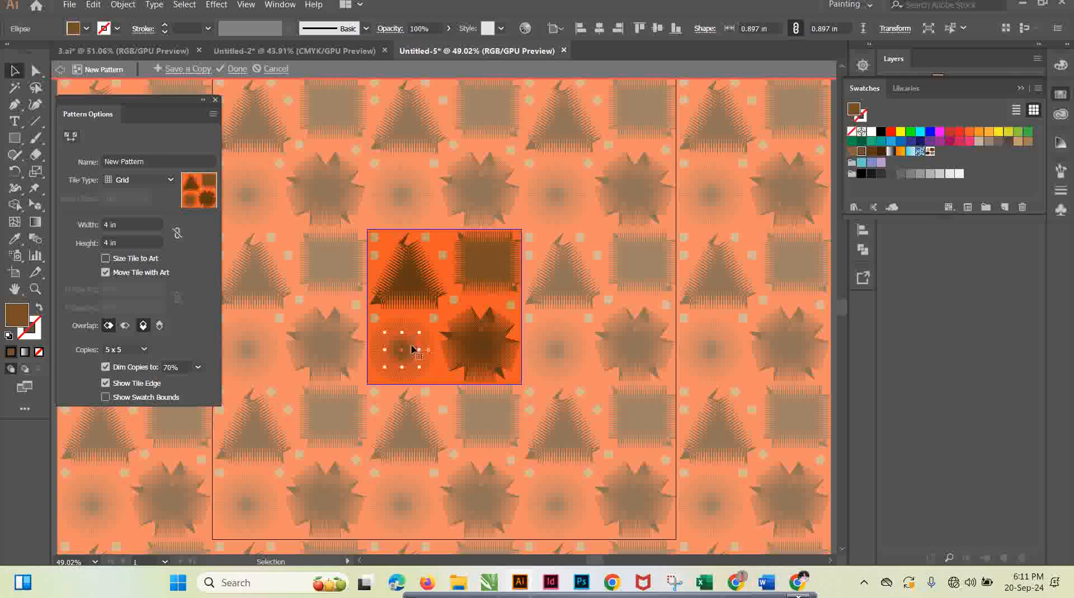
{"action": "left_click", "coordinate": [853, 152]}
{"action": "mouse_move", "coordinate": [455, 305]}
{"action": "left_mouse_down"}
{"action": "mouse_move", "coordinate": [434, 321]}
{"action": "mouse_move", "coordinate": [454, 304]}
{"action": "left_mouse_up"}
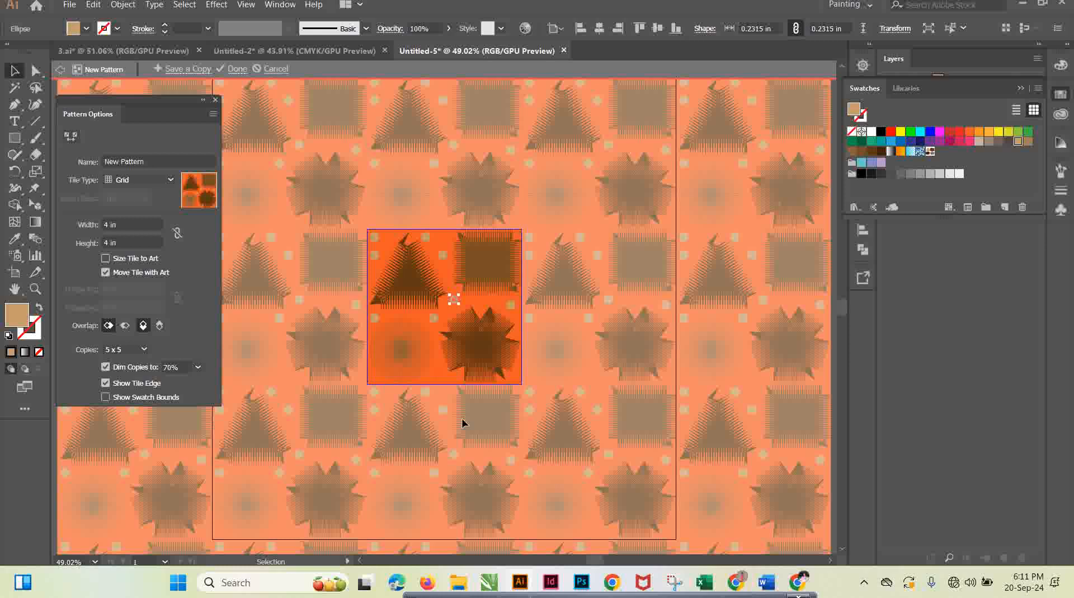
Step: Close the pattern options and finish editing the pattern, accepting the expansion of its active content
{"action": "left_click", "coordinate": [216, 99]}
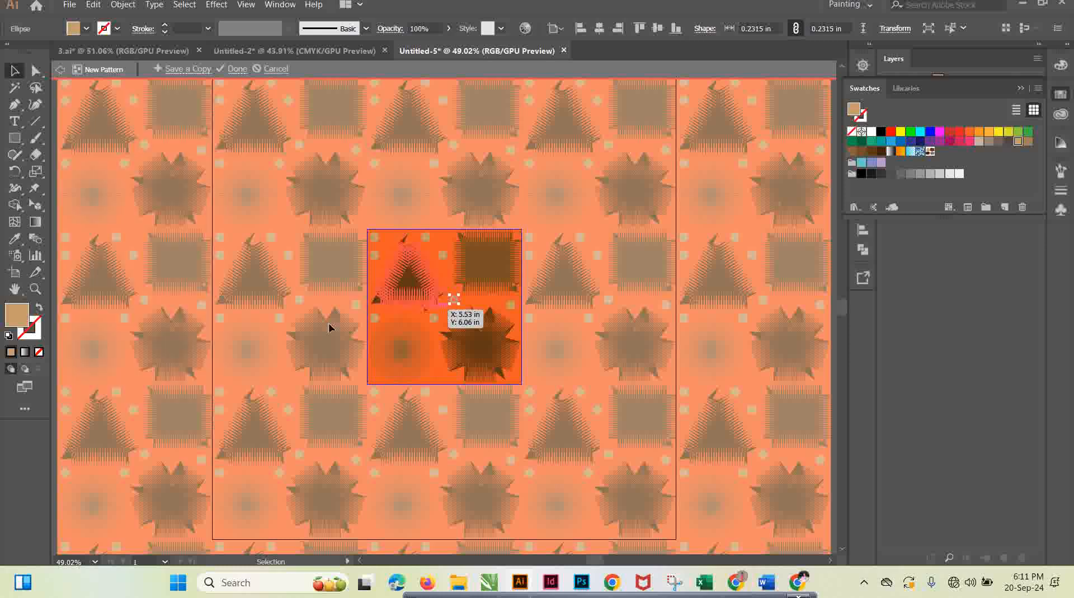
{"action": "left_click", "coordinate": [235, 69]}
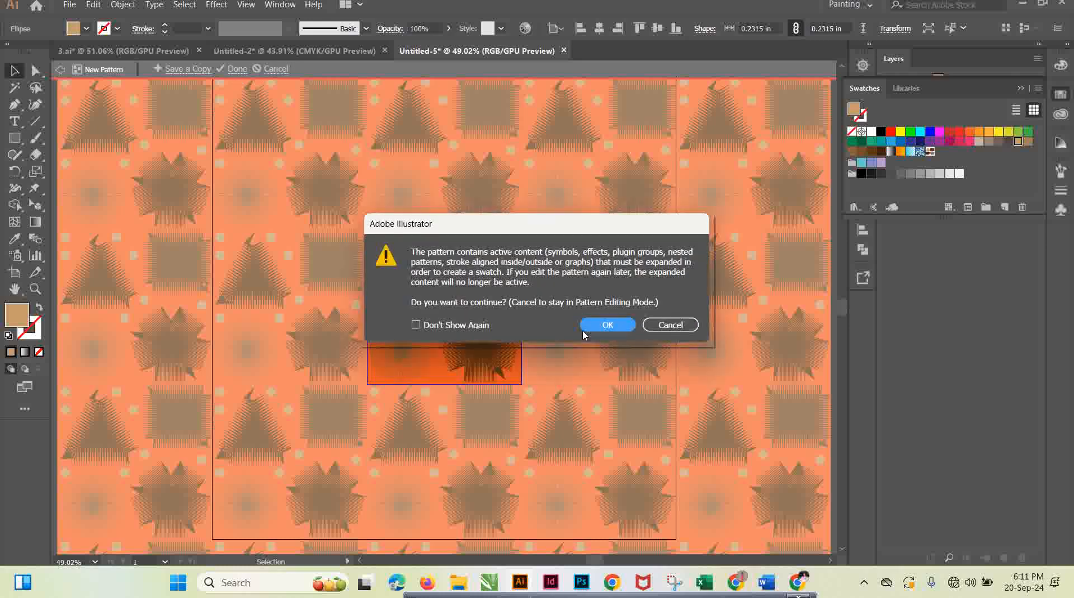
{"action": "left_click", "coordinate": [601, 325]}
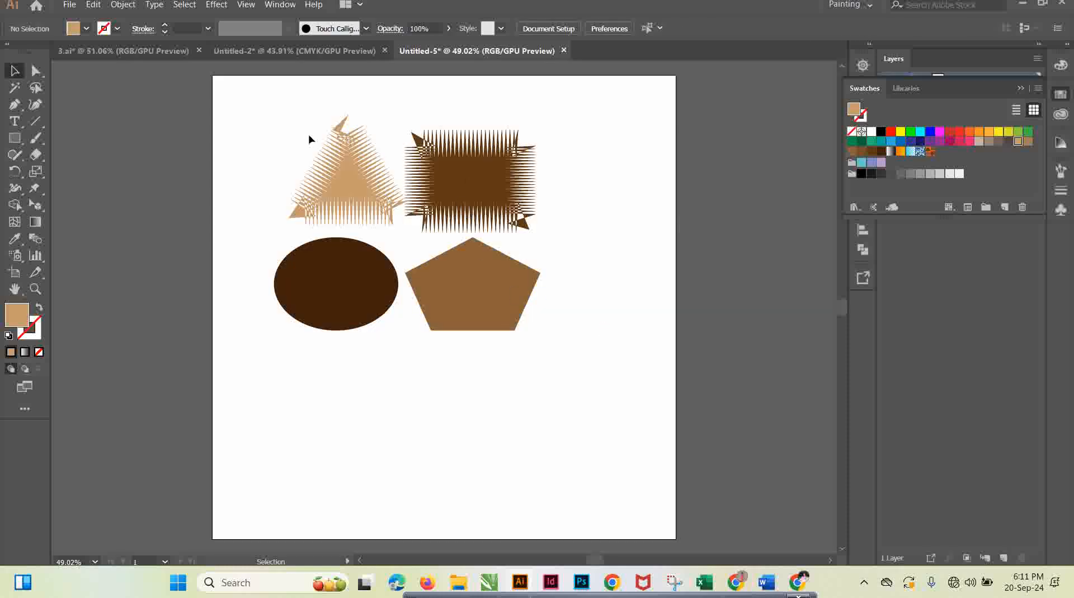
Step: Select the four original shapes on the artboard and scale them down to a small cluster beside its upper left corner
{"action": "left_click_drag", "start_coordinate": [301, 131], "coordinate": [554, 334]}
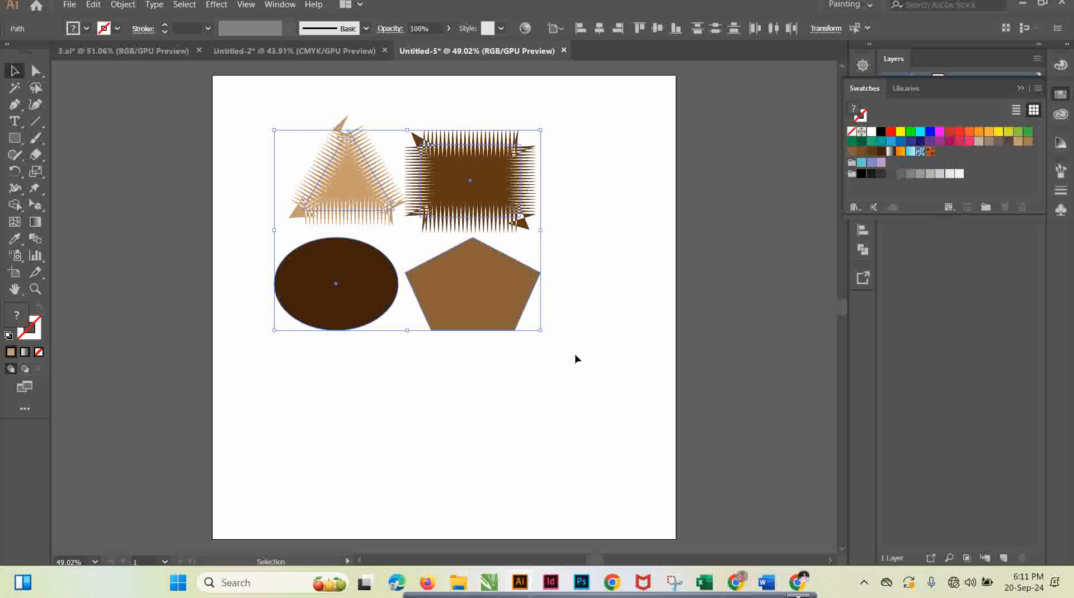
{"action": "left_click_drag", "start_coordinate": [521, 329], "coordinate": [107, 188]}
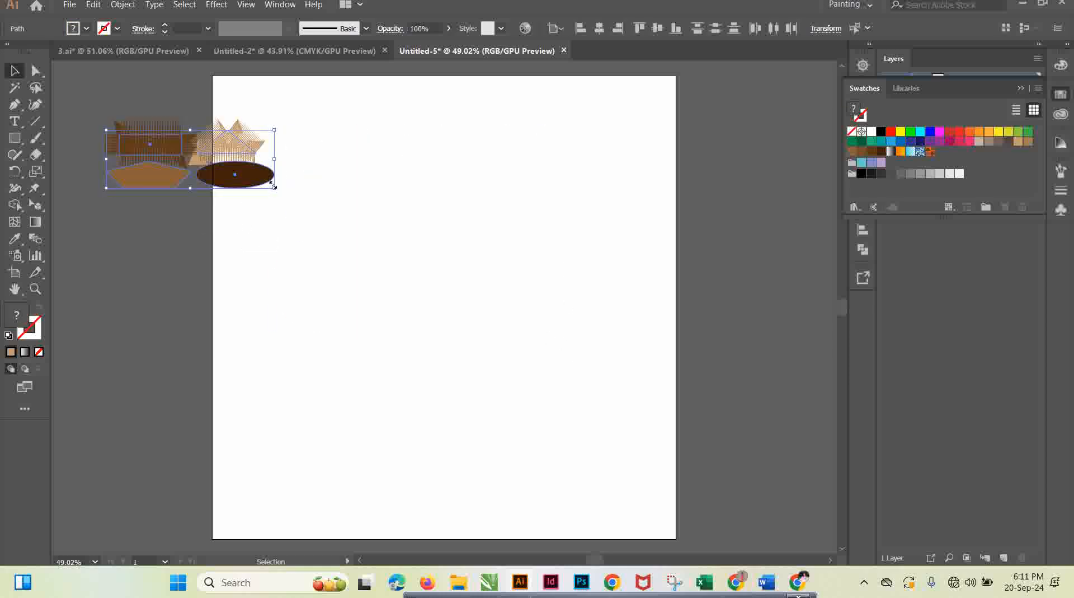
{"action": "left_click_drag", "start_coordinate": [275, 186], "coordinate": [73, 148]}
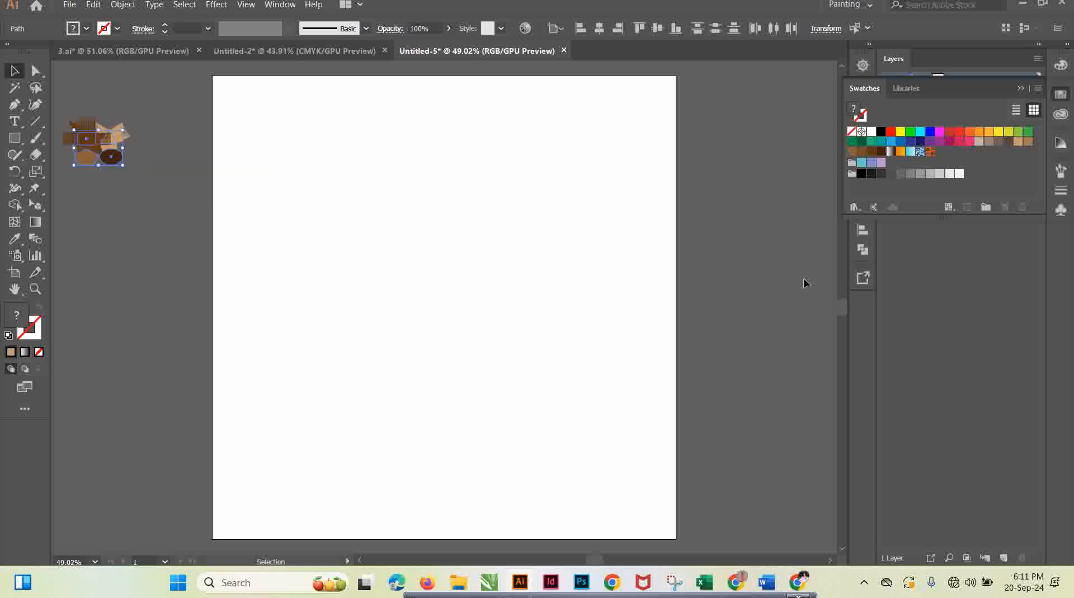
{"action": "left_click_drag", "start_coordinate": [842, 311], "coordinate": [840, 304]}
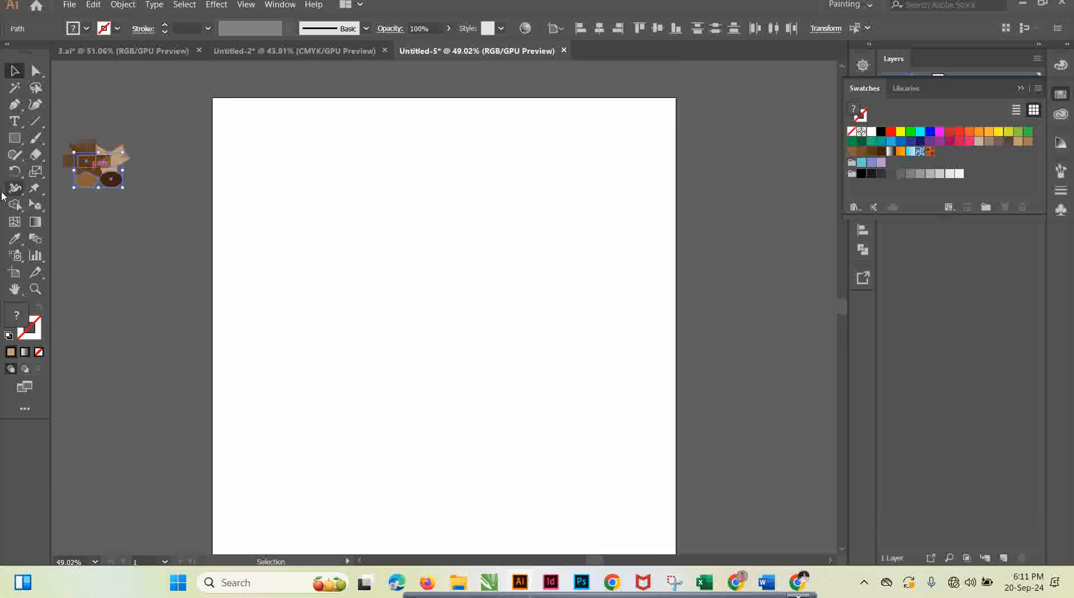
{"action": "left_click", "coordinate": [17, 137]}
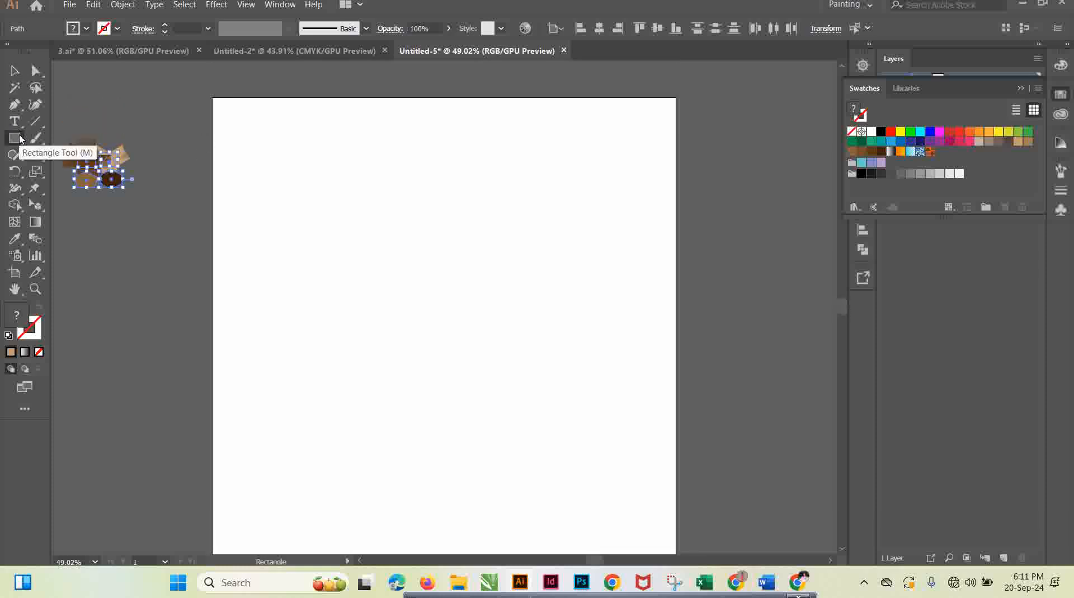
{"action": "left_click", "coordinate": [86, 29]}
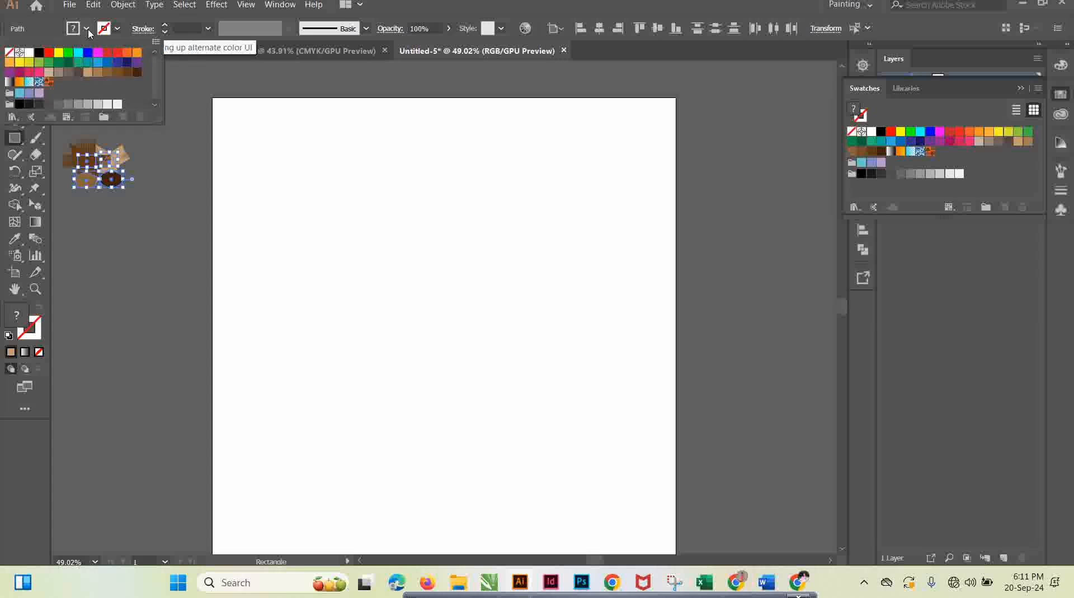
{"action": "left_click", "coordinate": [29, 52]}
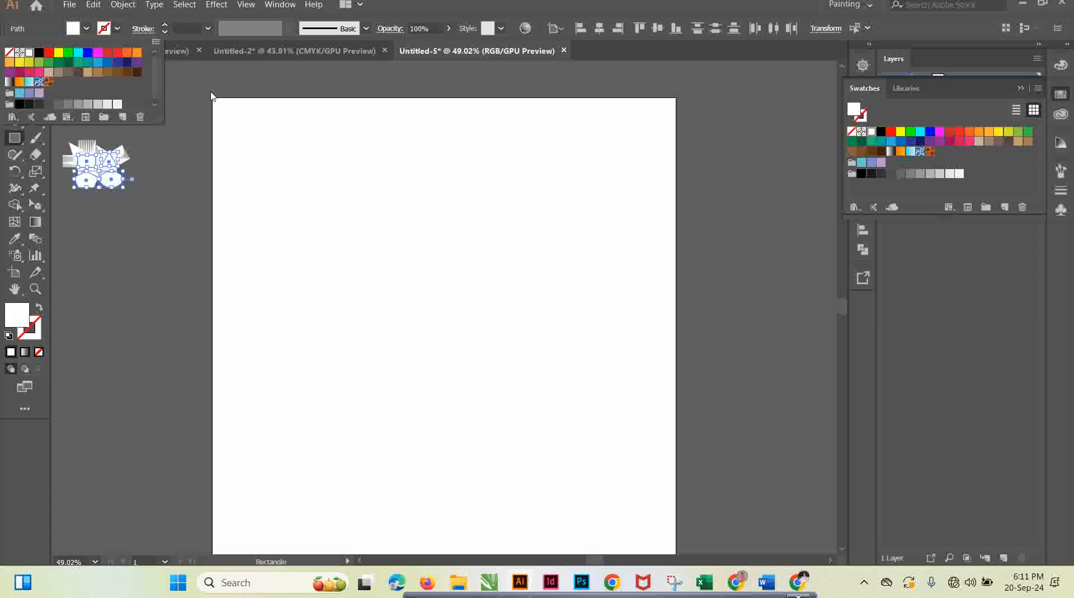
{"action": "left_click", "coordinate": [211, 95]}
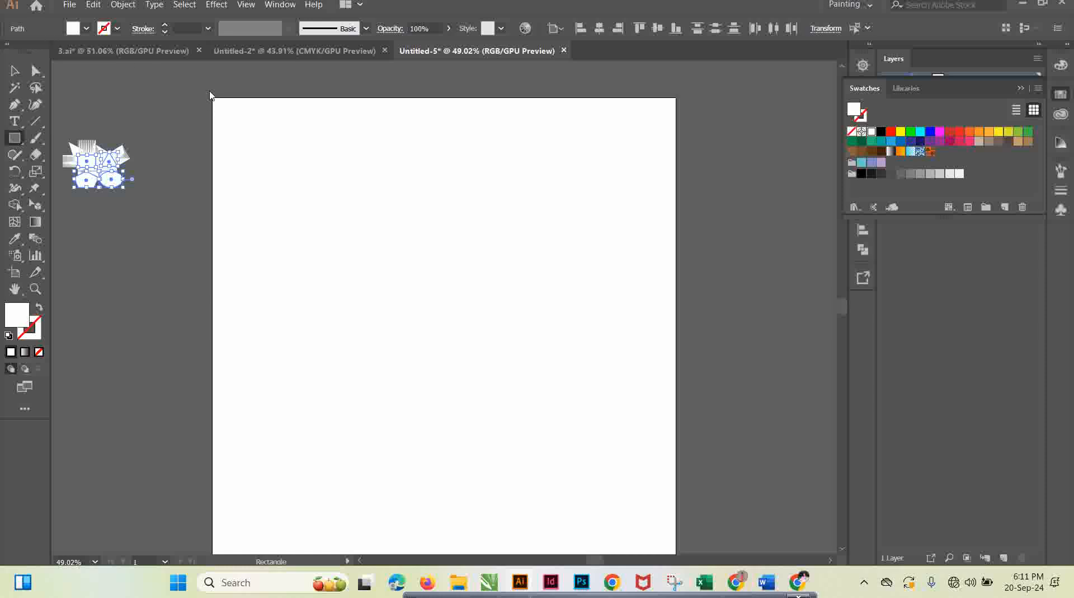
{"action": "left_click", "coordinate": [80, 71]}
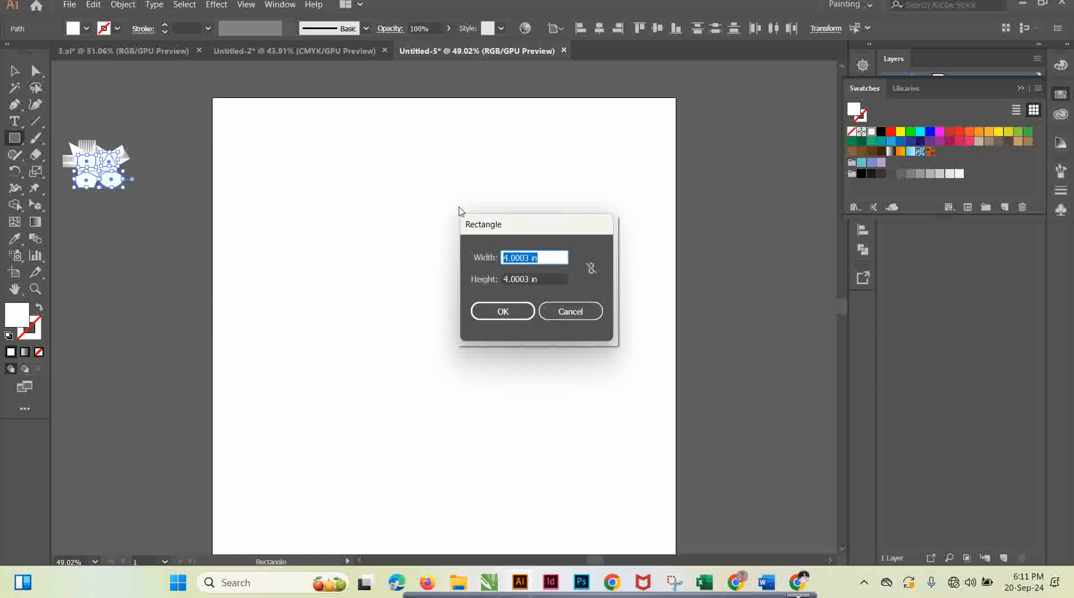
{"action": "left_click", "coordinate": [571, 312]}
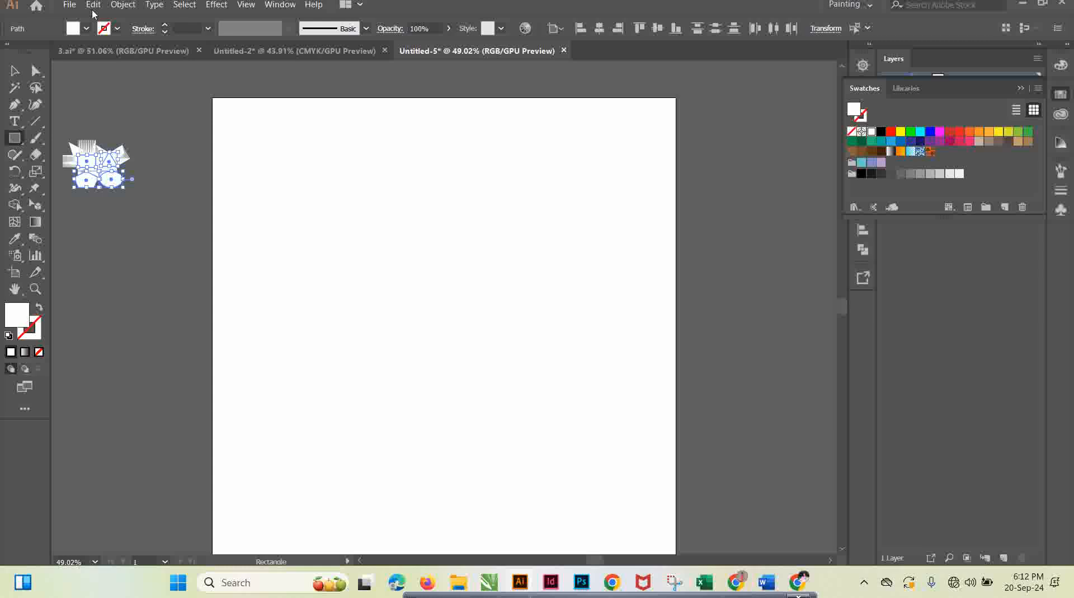
{"action": "left_click", "coordinate": [93, 6]}
{"action": "mouse_move", "coordinate": [113, 20]}
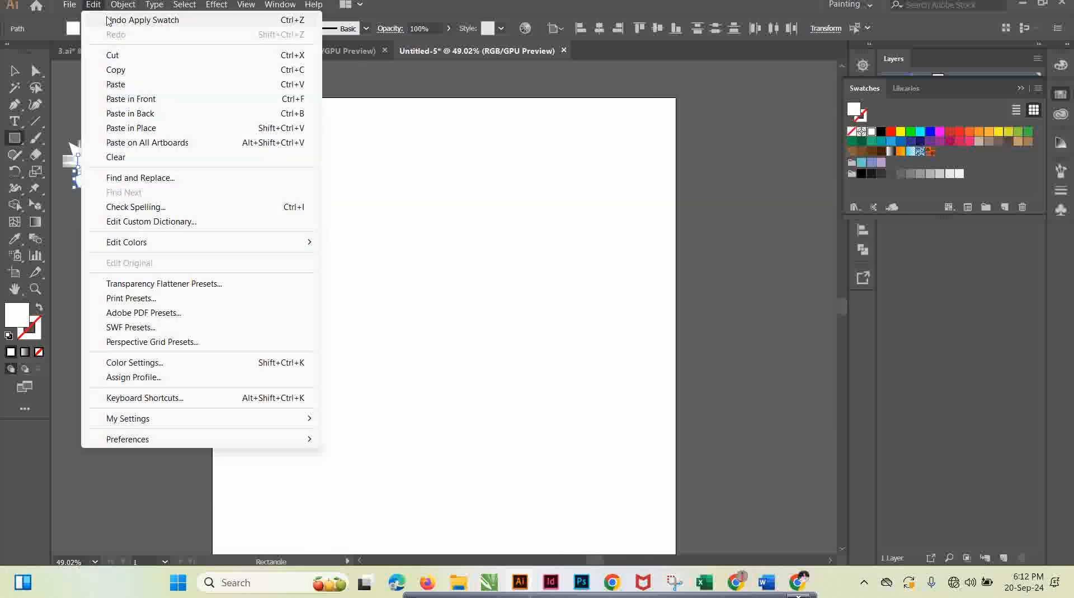
{"action": "left_click", "coordinate": [98, 18]}
Step: Deselect the small shapes and draw a tan rectangle covering the whole artboard
{"action": "left_click", "coordinate": [15, 70]}
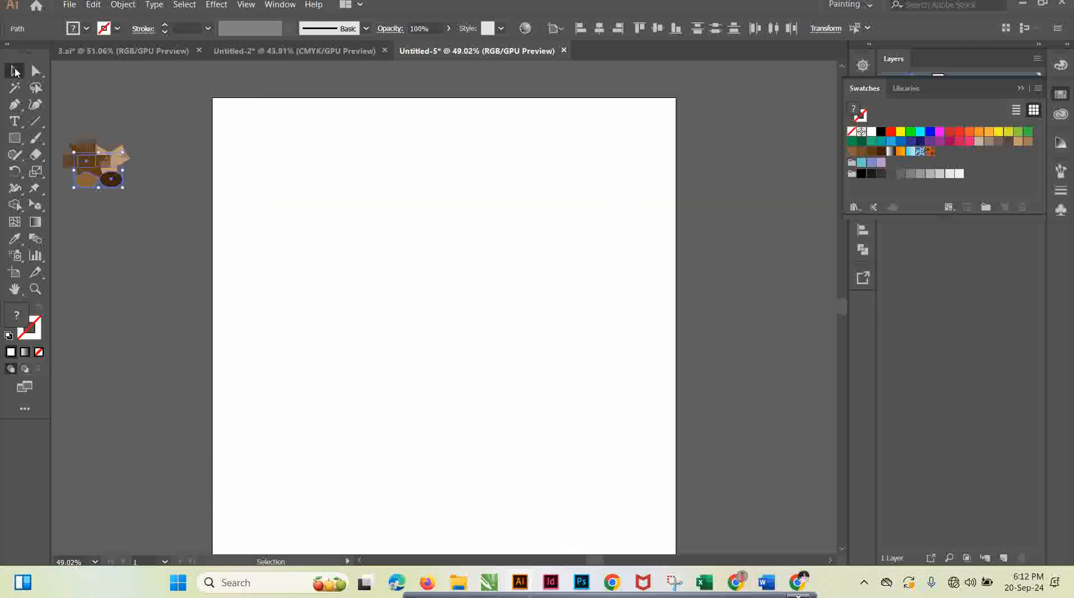
{"action": "left_click", "coordinate": [295, 208]}
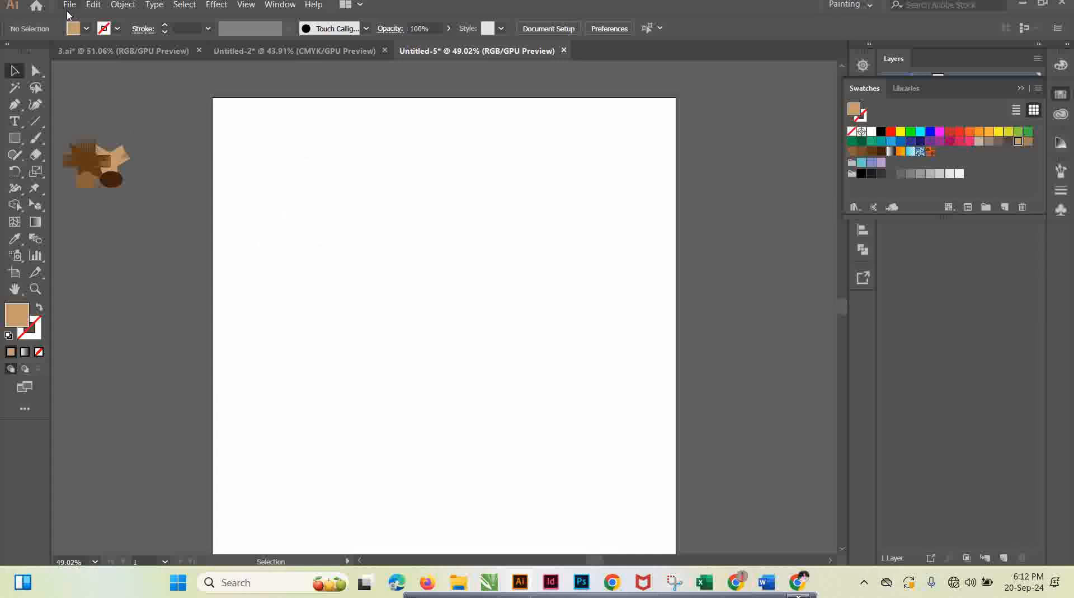
{"action": "left_click", "coordinate": [14, 138]}
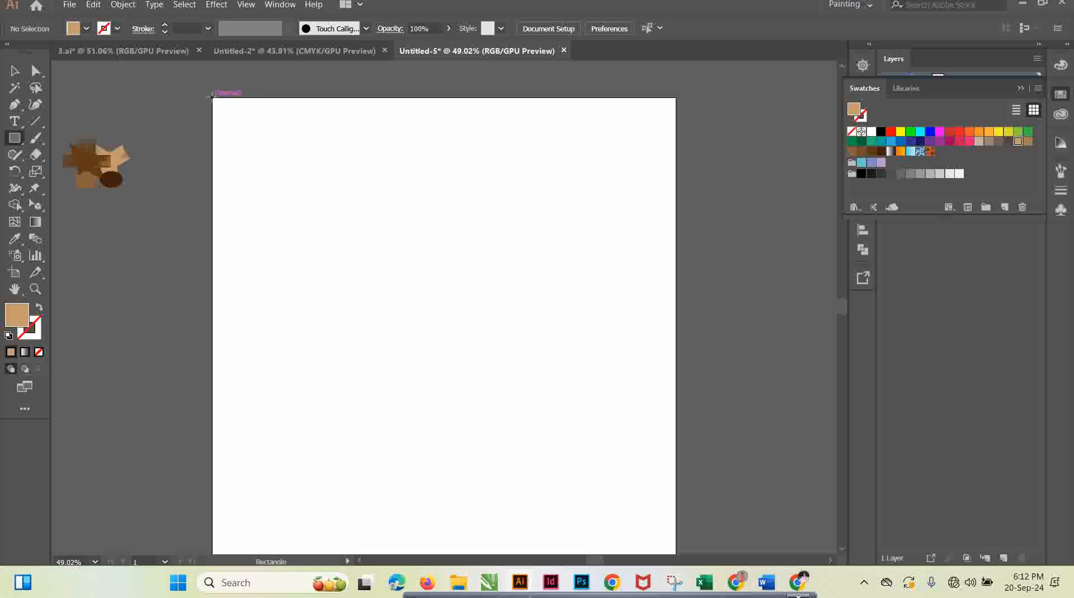
{"action": "left_click_drag", "start_coordinate": [211, 97], "coordinate": [676, 460]}
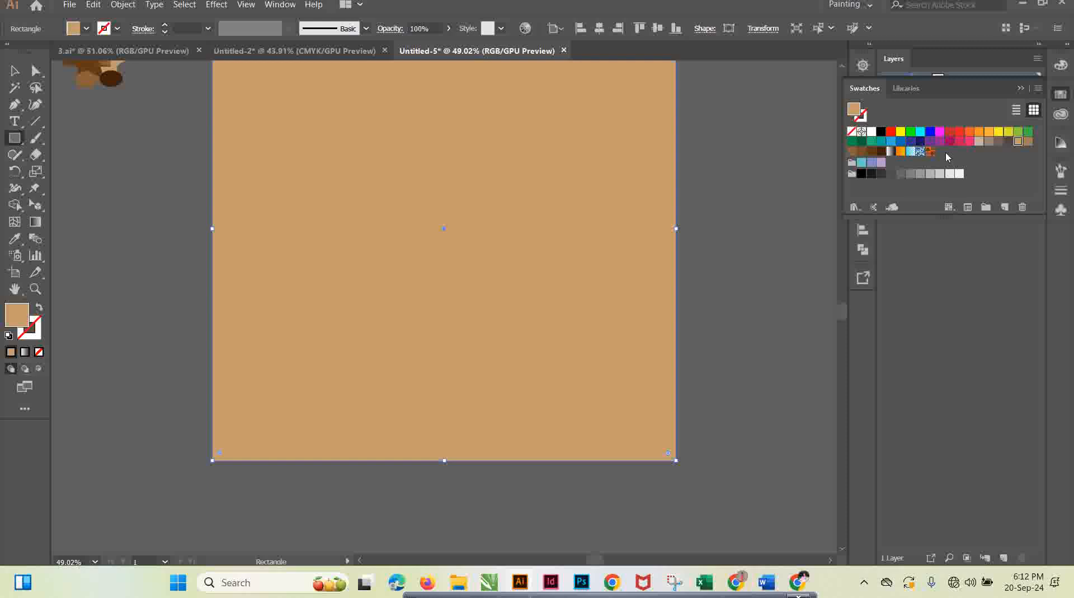
Step: Fill the artboard-sized rectangle with the orange geometric pattern swatch and compare it with the pattern in the Untitled-2 document
{"action": "left_click", "coordinate": [931, 152]}
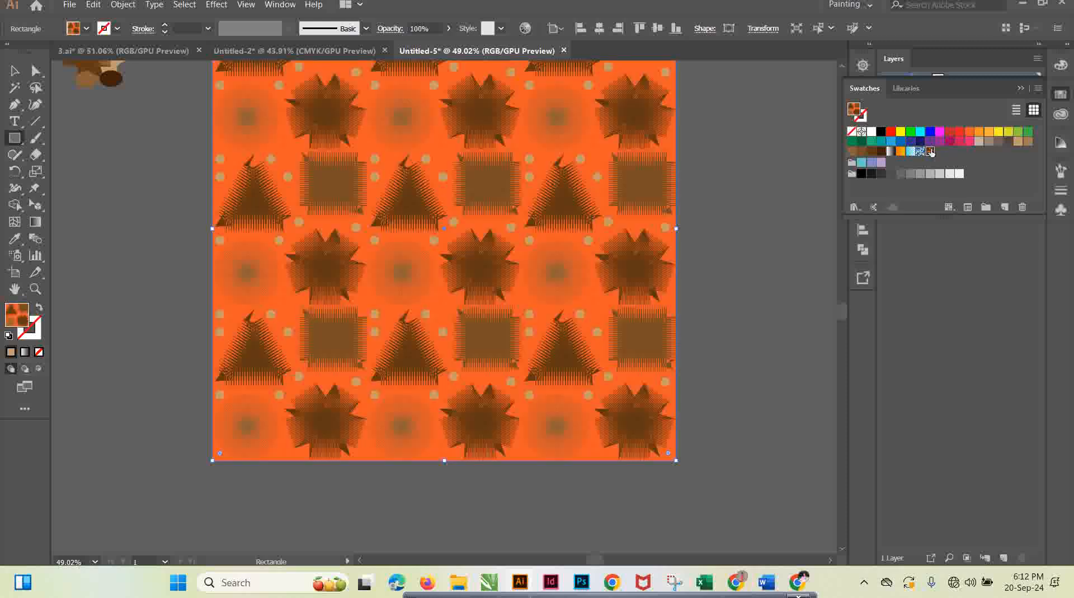
{"action": "left_click_drag", "start_coordinate": [845, 317], "coordinate": [846, 310]}
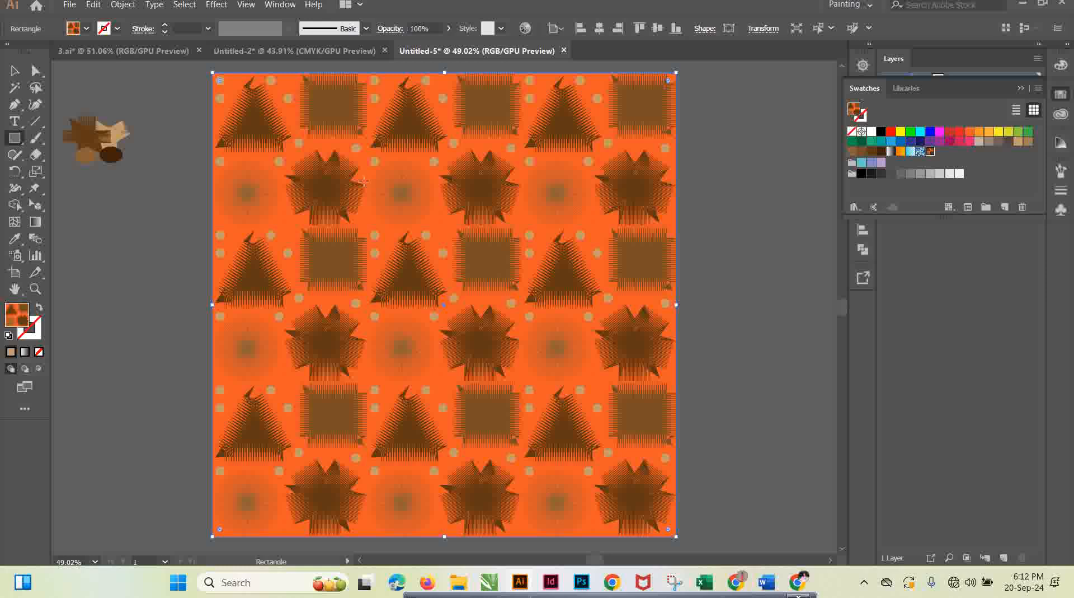
{"action": "left_click", "coordinate": [305, 51]}
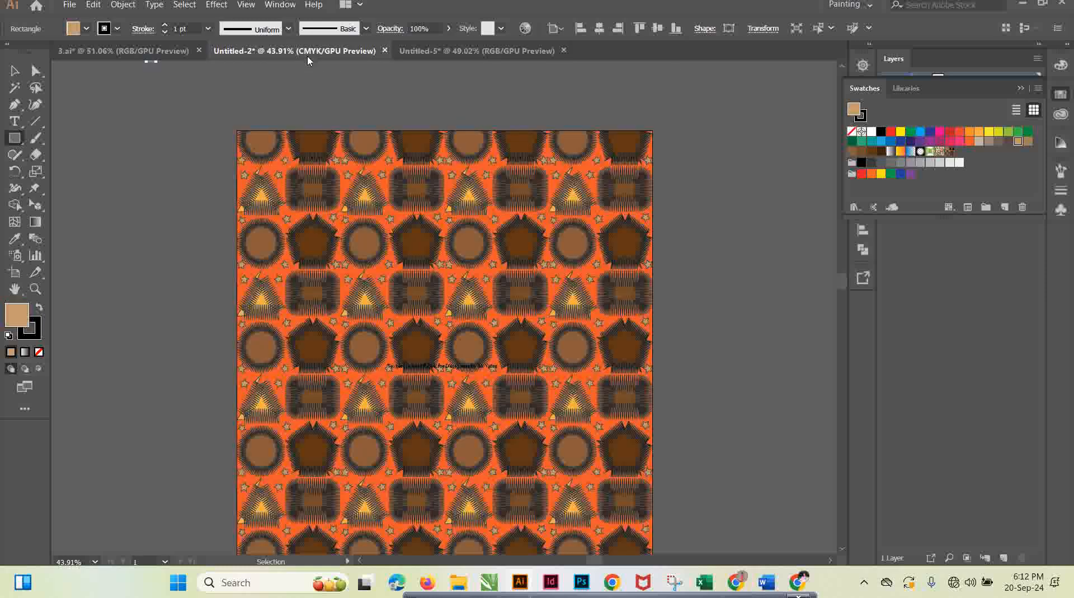
{"action": "left_click", "coordinate": [453, 53]}
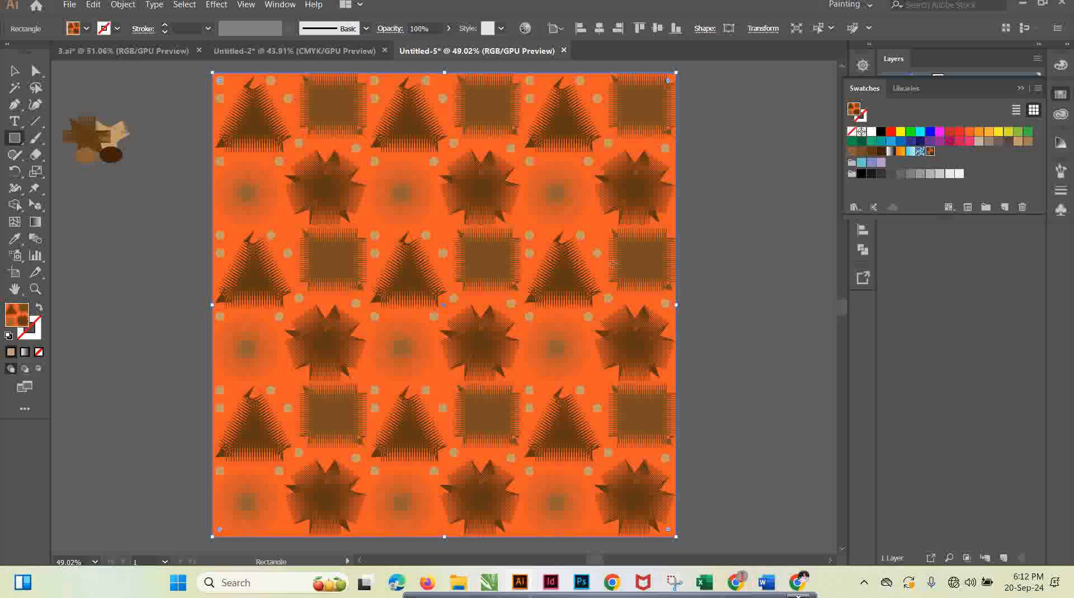
Step: Reopen the orange geometric pattern for editing and recolor the zigzag circle in its tile the darkest brown
{"action": "double_click", "coordinate": [932, 153]}
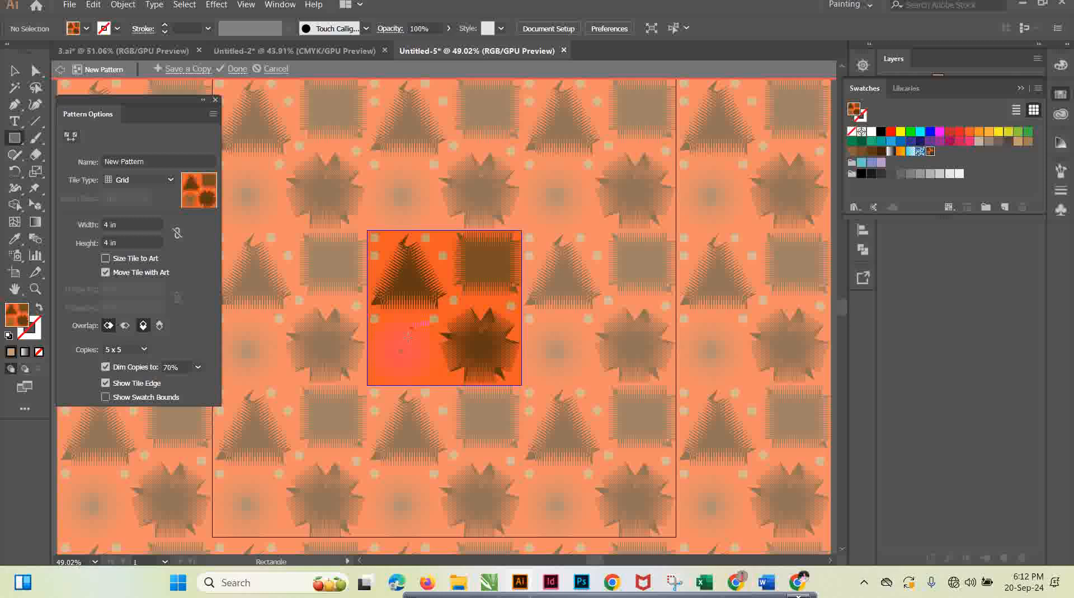
{"action": "left_click", "coordinate": [409, 353]}
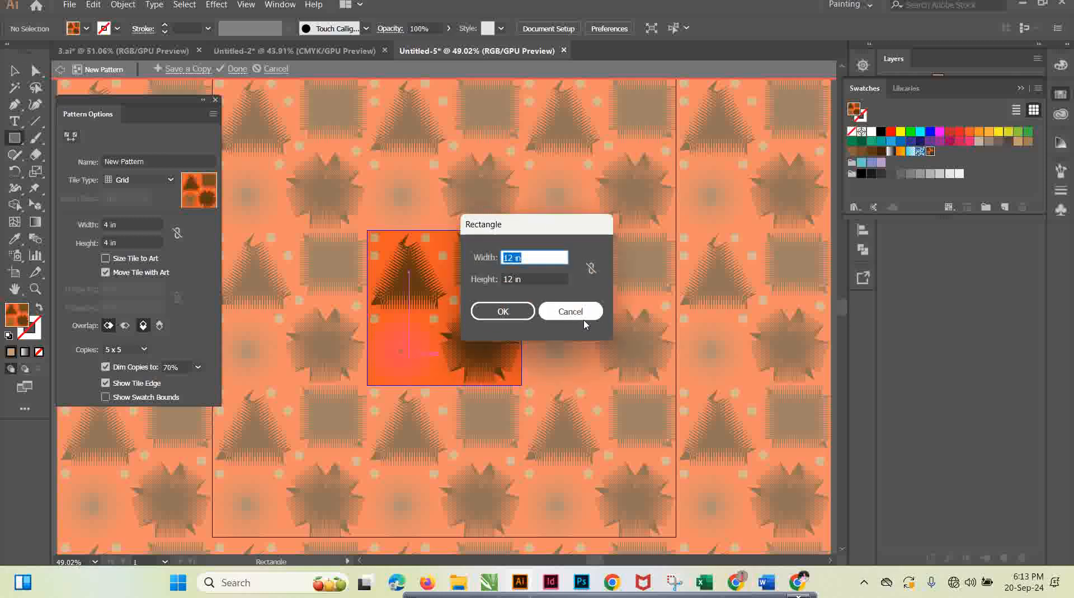
{"action": "left_click", "coordinate": [571, 311]}
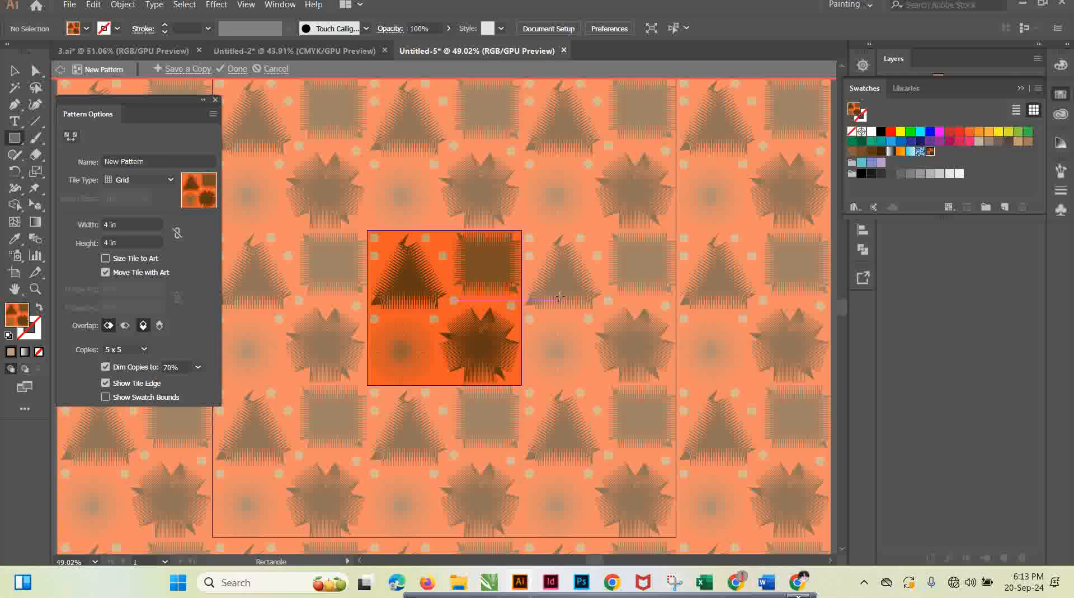
{"action": "left_click", "coordinate": [14, 70]}
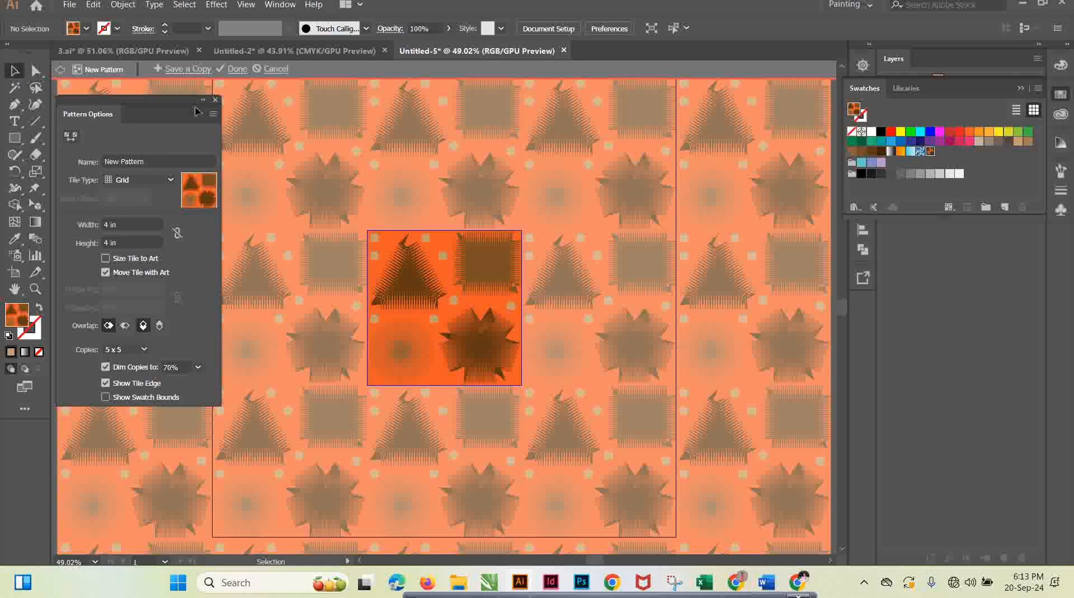
{"action": "left_click", "coordinate": [415, 370]}
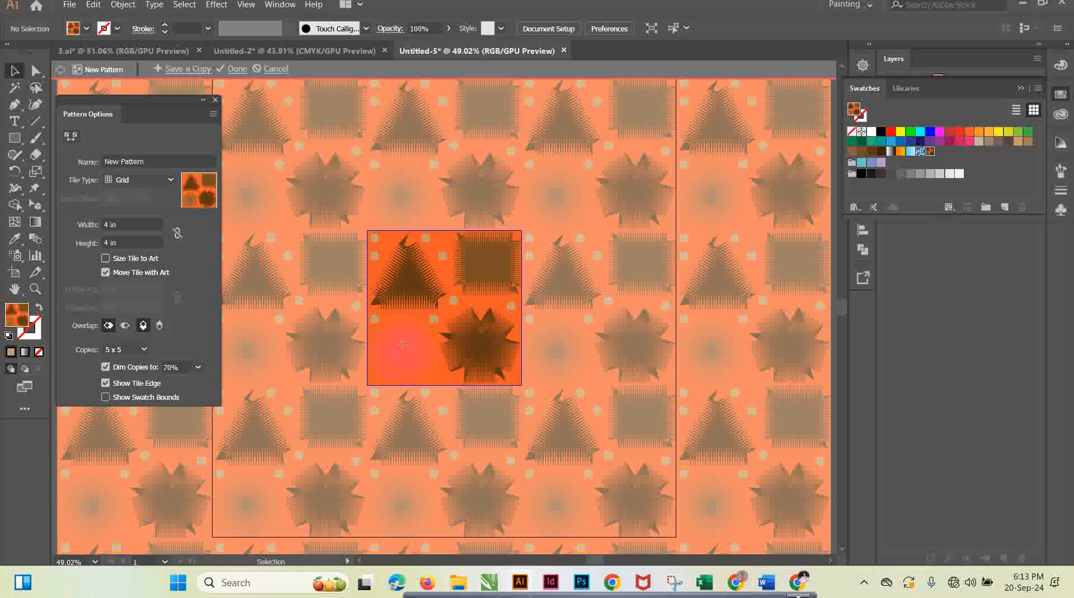
{"action": "left_click", "coordinate": [881, 154]}
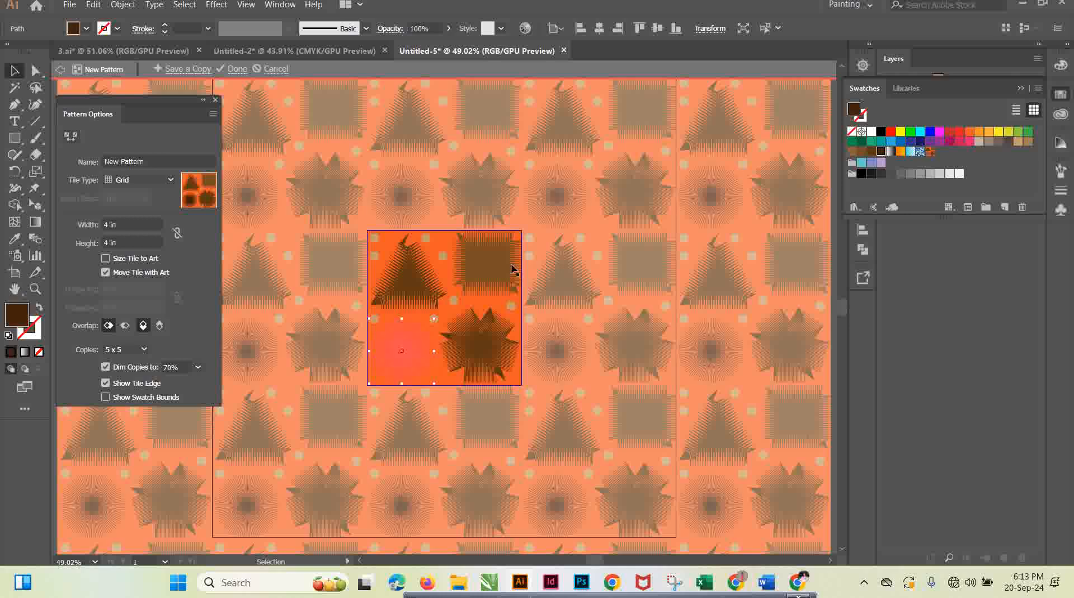
Step: Recolor the tile's zigzag rectangle dark brown, R=96 G=56 B=19, then close the pattern options and finish editing the pattern
{"action": "left_click_drag", "start_coordinate": [419, 357], "coordinate": [492, 343]}
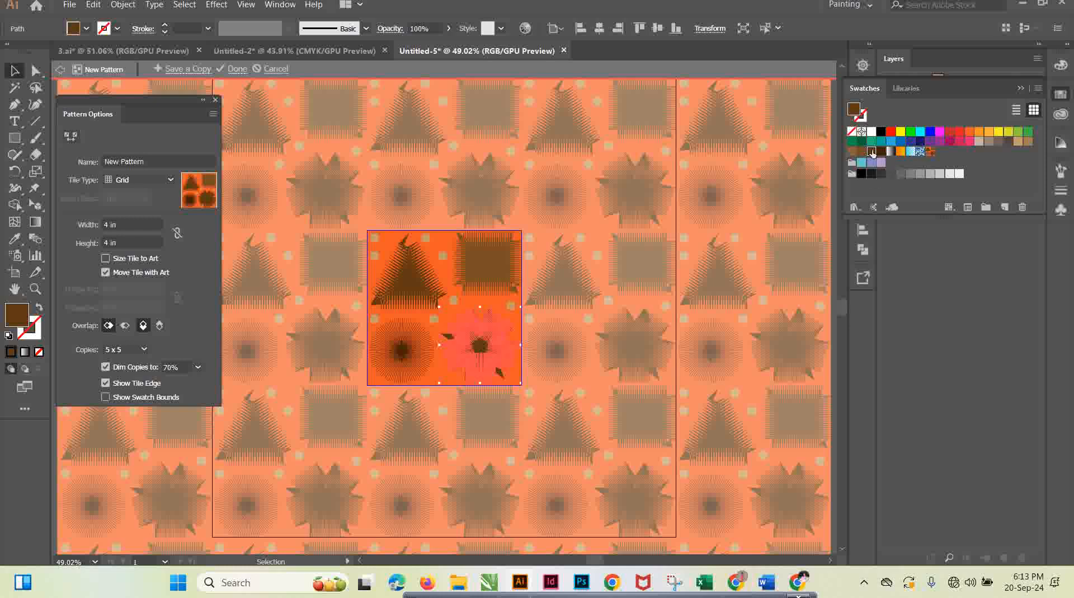
{"action": "left_click", "coordinate": [492, 258]}
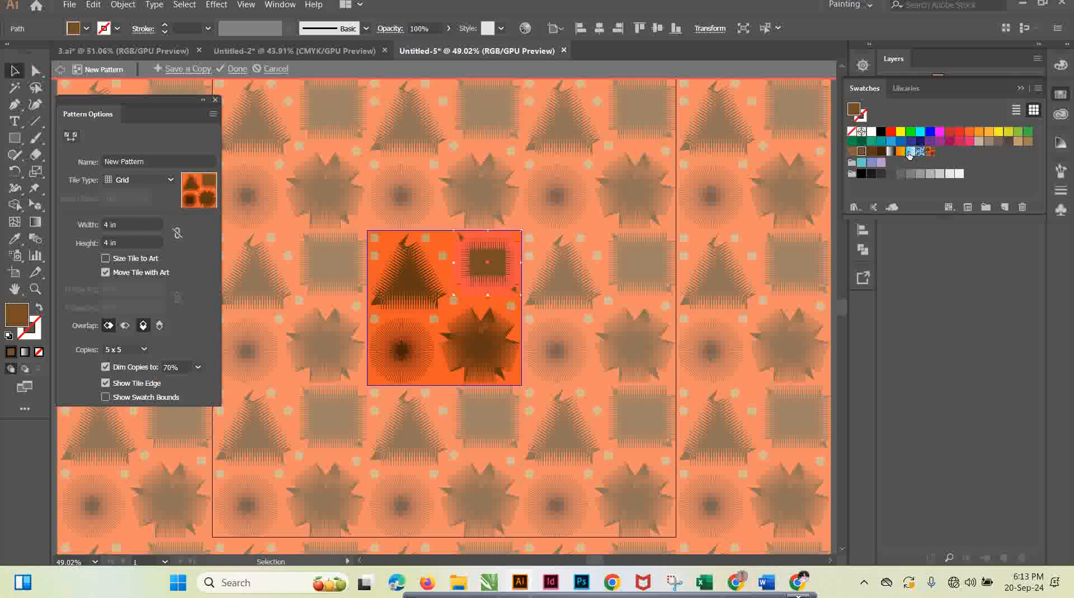
{"action": "left_click", "coordinate": [872, 152]}
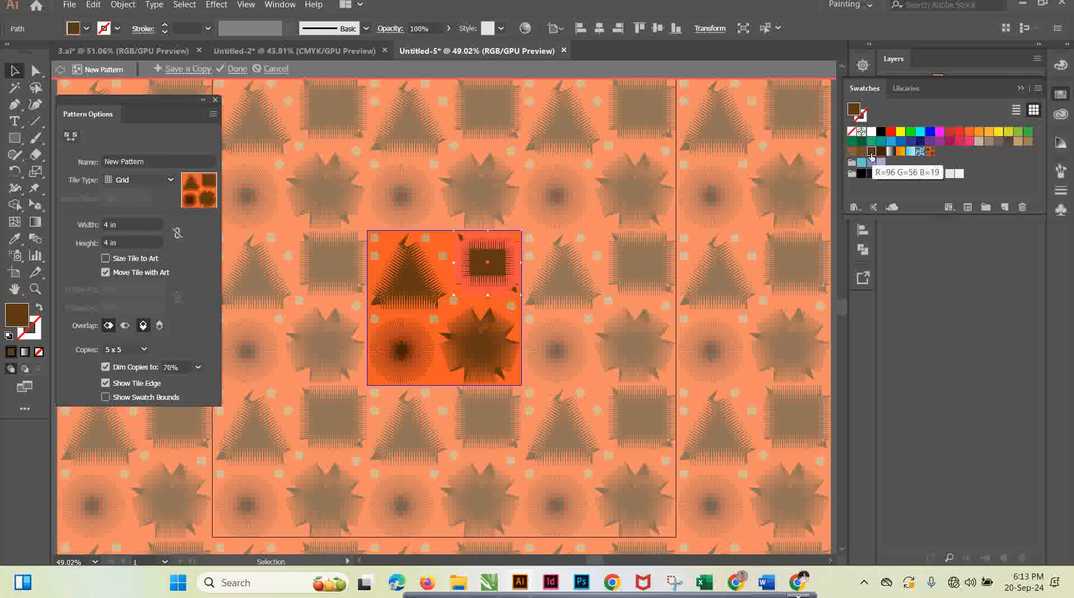
{"action": "left_click", "coordinate": [216, 100]}
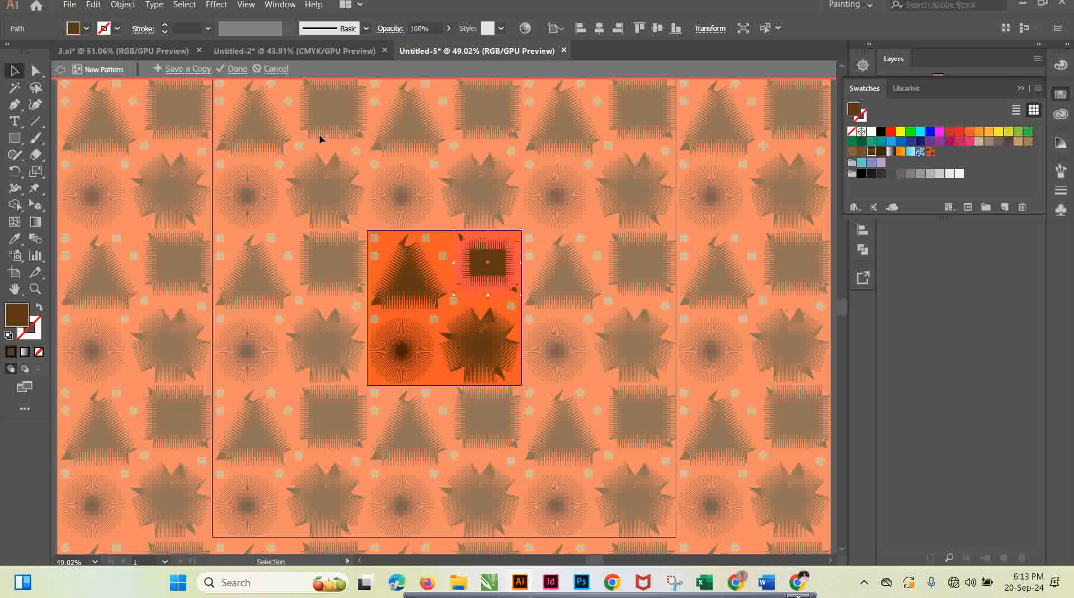
{"action": "left_click", "coordinate": [237, 68]}
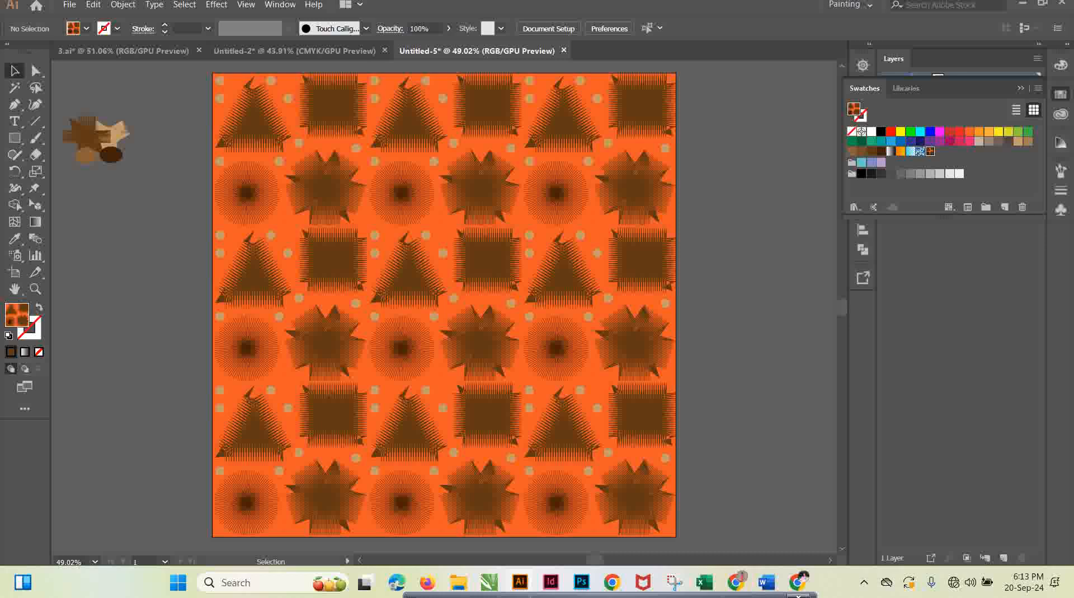
{"action": "mouse_move", "coordinate": [659, 597]}
{"action": "left_mouse_down"}
{"action": "mouse_move", "coordinate": [643, 592]}
{"action": "mouse_move", "coordinate": [643, 578]}
{"action": "mouse_move", "coordinate": [645, 597]}
{"action": "left_mouse_up"}
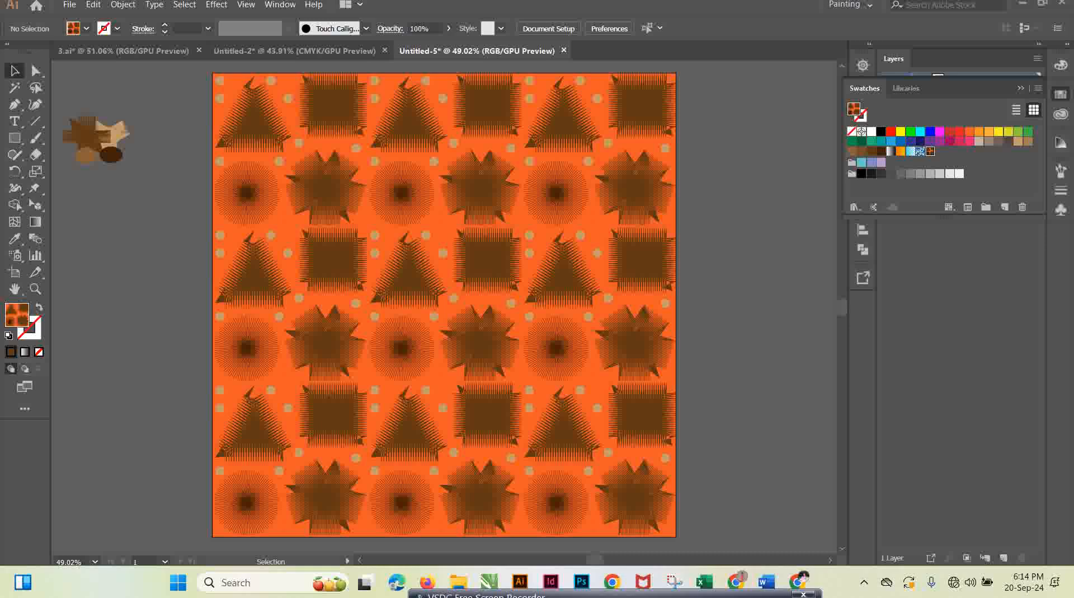